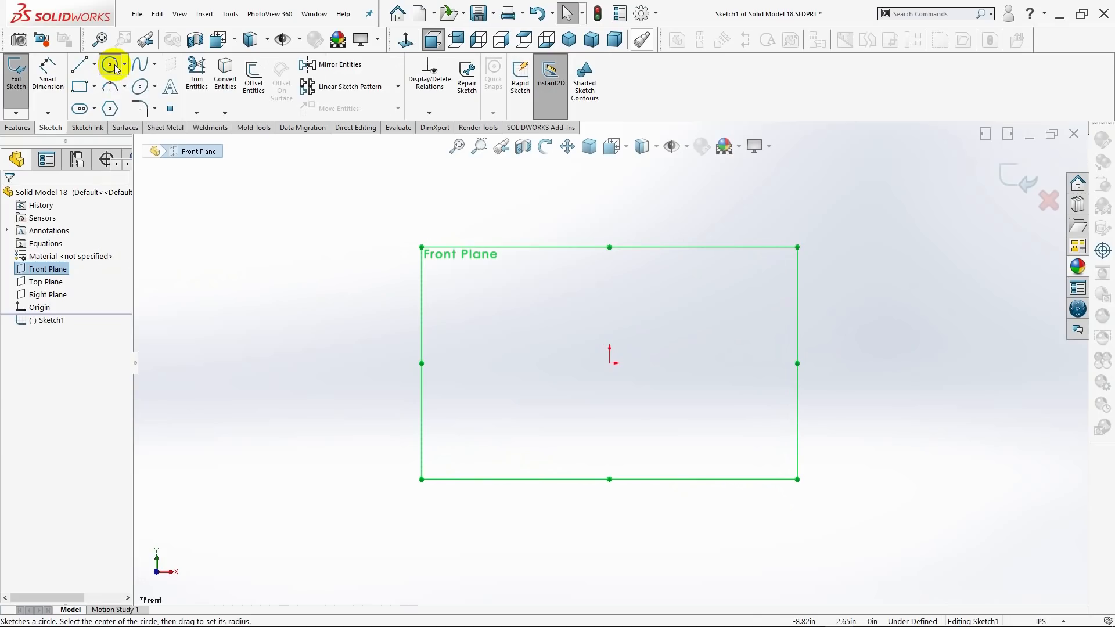
{"action": "left_click", "coordinate": [609, 363]}
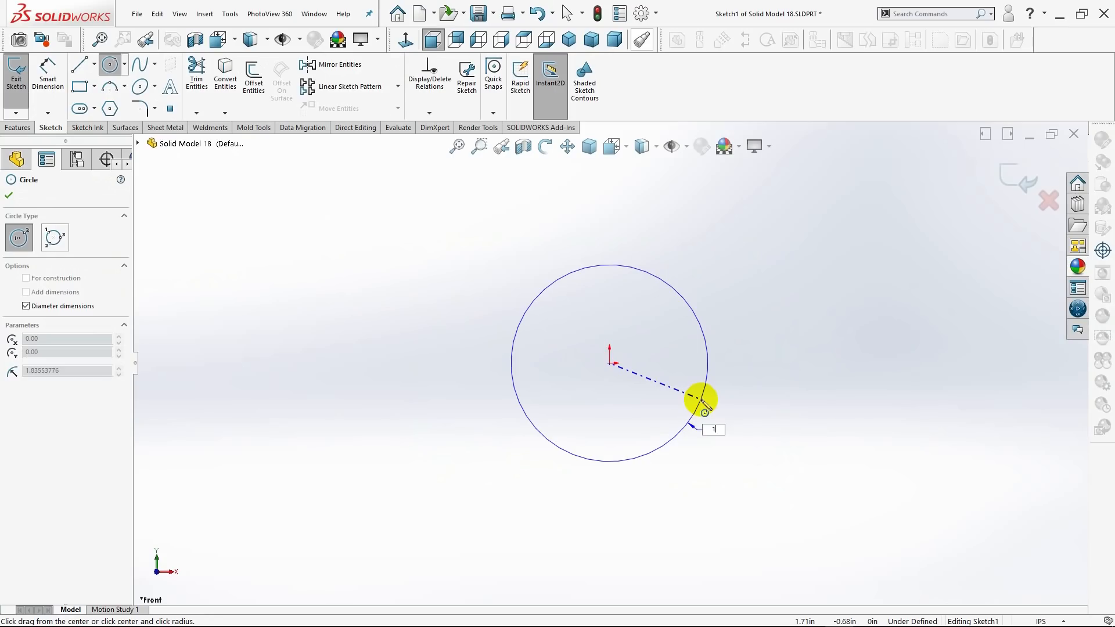
{"action": "type", "text": "1"}
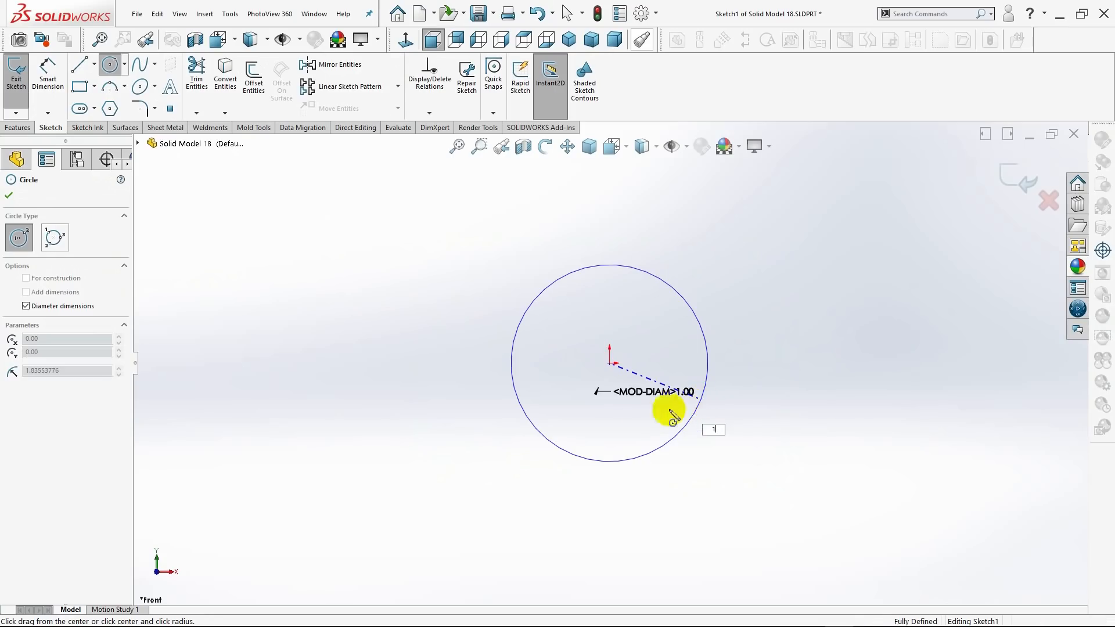
{"action": "key", "text": "Return"}
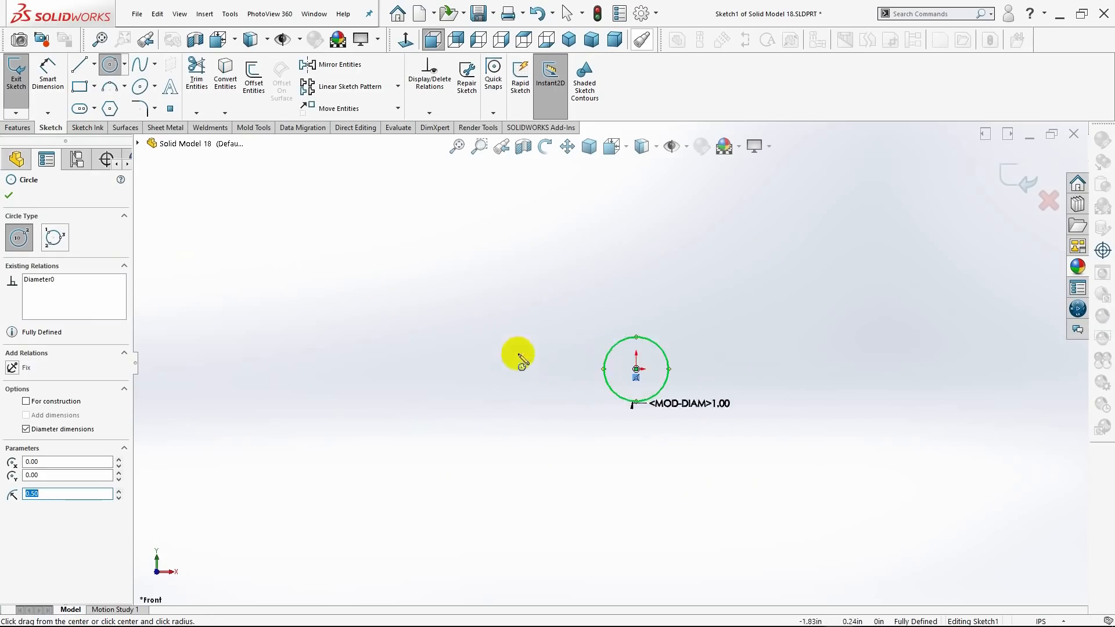
{"action": "scroll", "coordinate": [703, 366], "scroll_direction": "down", "scroll_amount": 4}
{"action": "scroll", "coordinate": [657, 375], "scroll_direction": "down", "scroll_amount": 1}
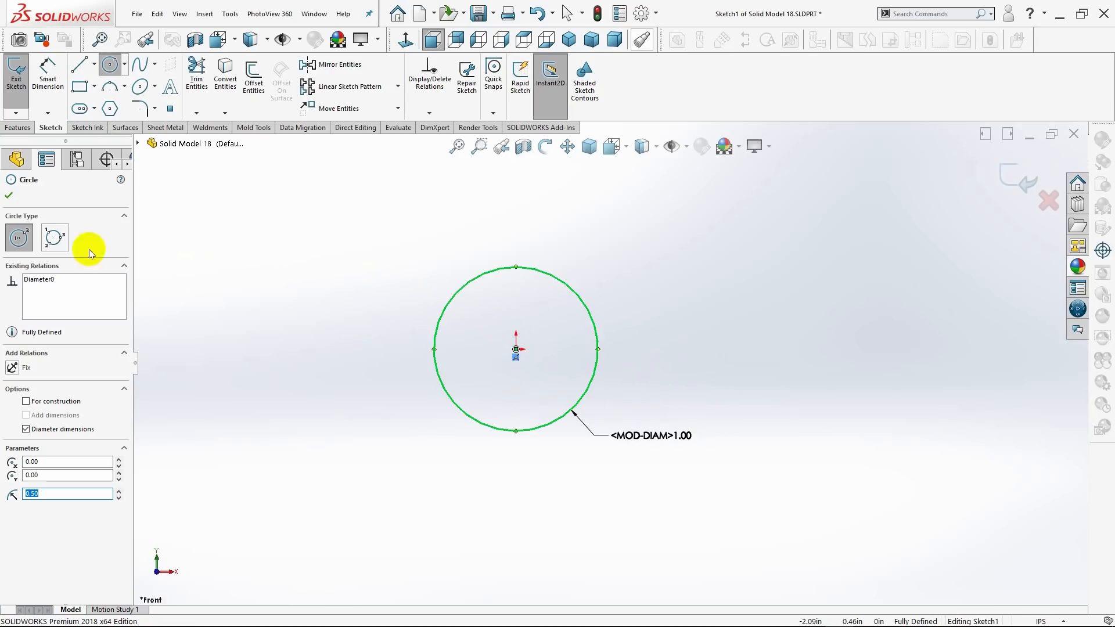
{"action": "left_click", "coordinate": [8, 195]}
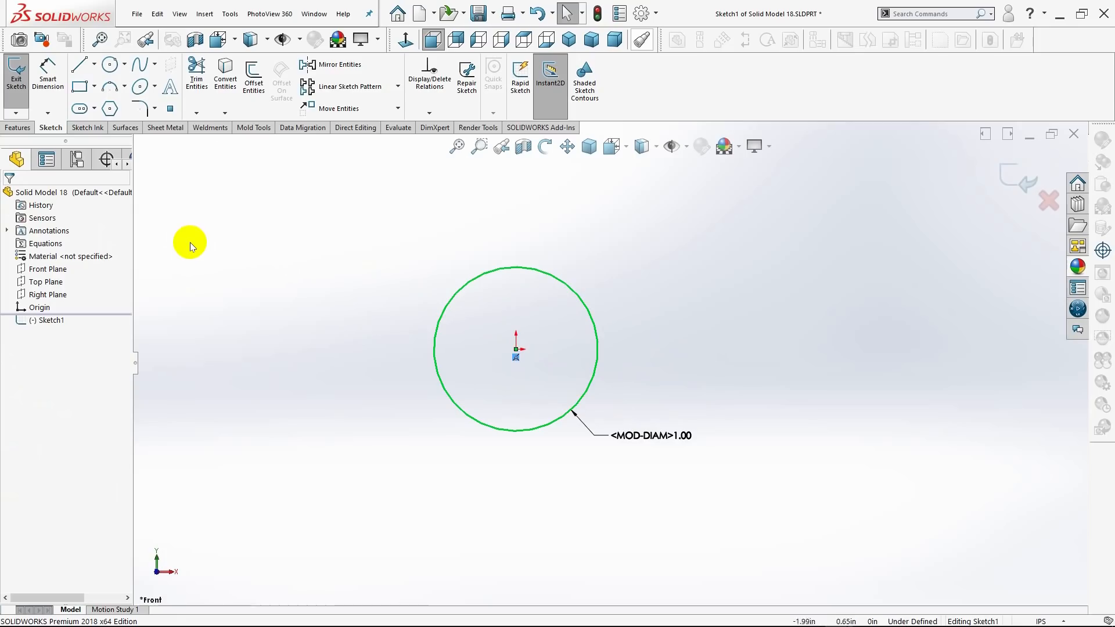
{"action": "key", "text": "ctrl+z"}
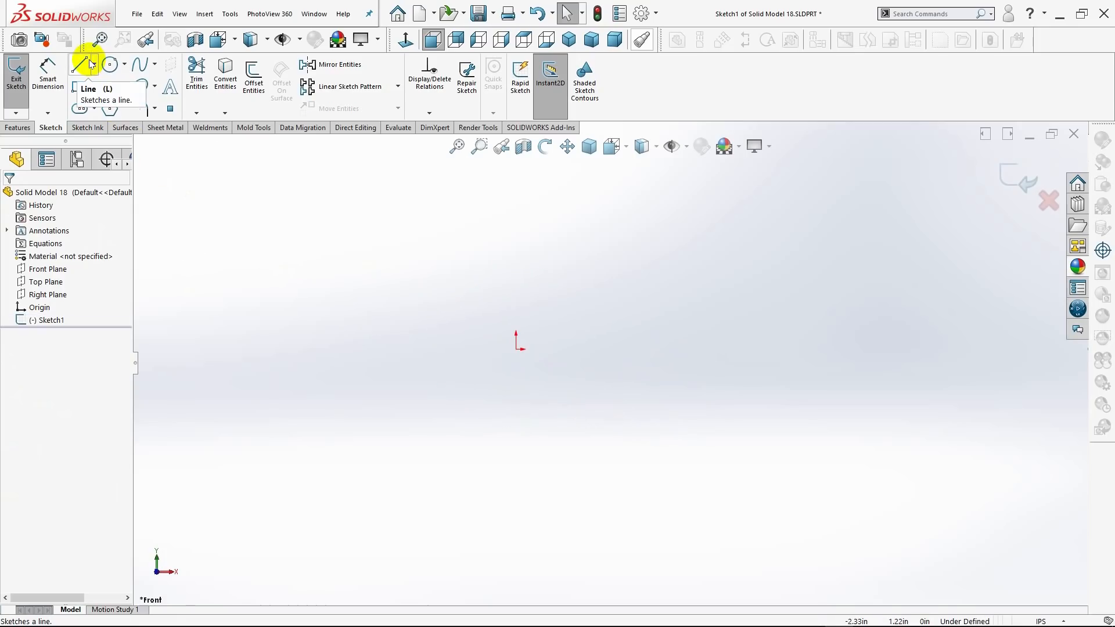
Sketch a vertical centerline about 1.23 in long upward from the origin.
{"action": "left_click", "coordinate": [95, 66]}
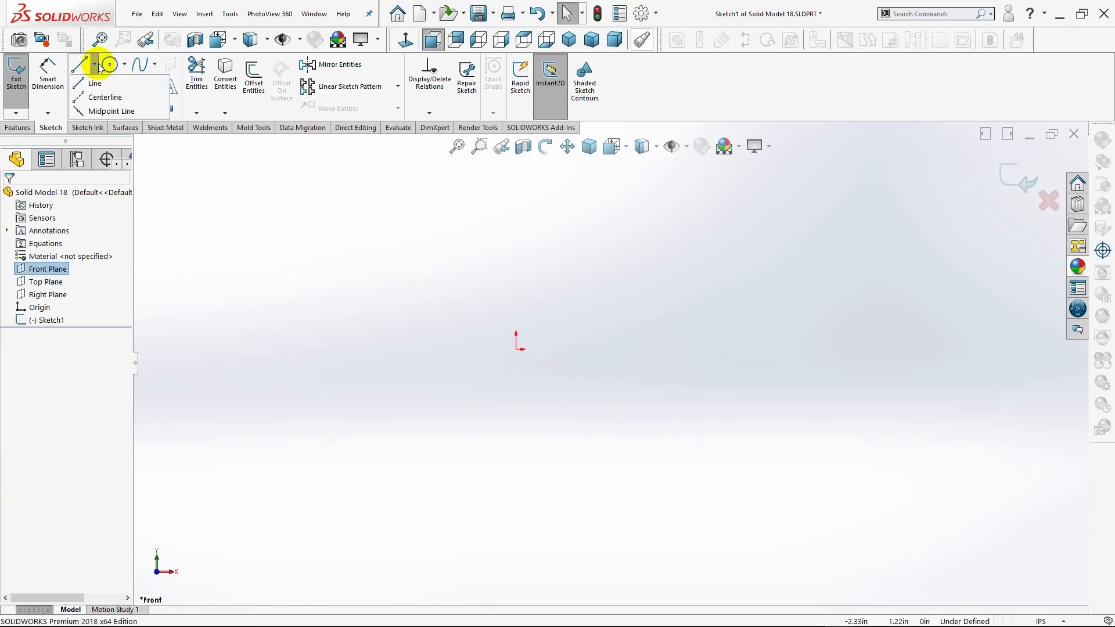
{"action": "left_click", "coordinate": [86, 98]}
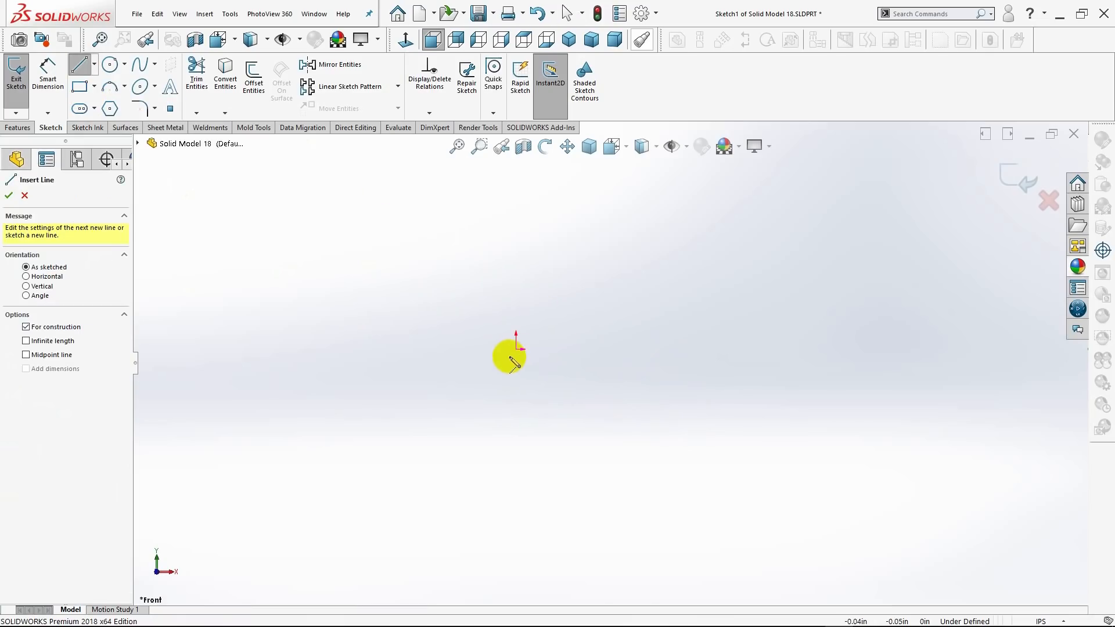
{"action": "left_click", "coordinate": [517, 350]}
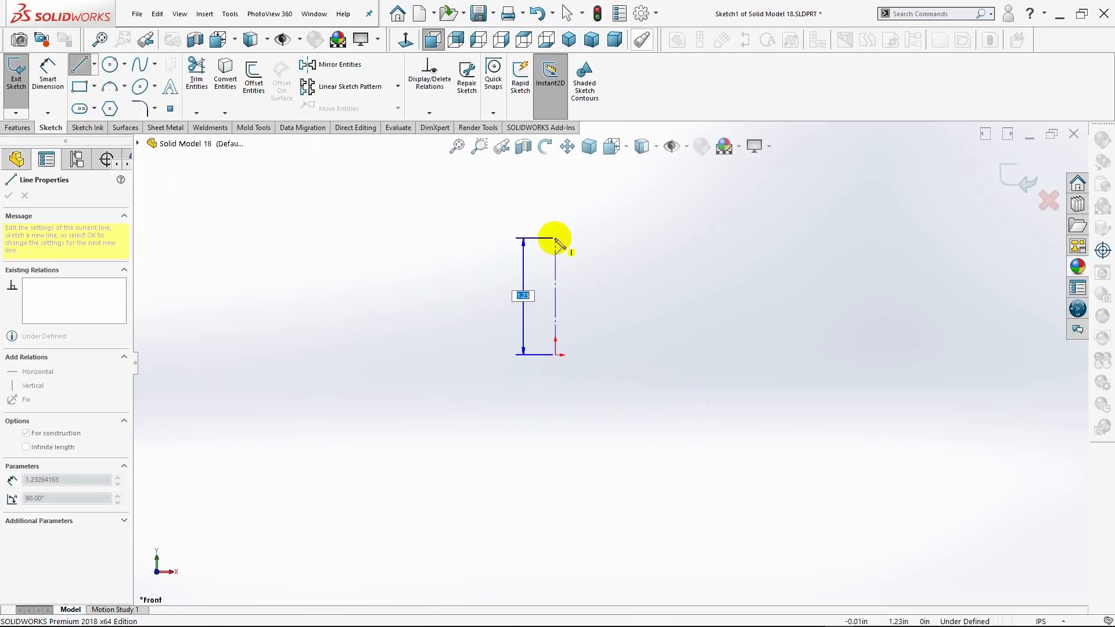
{"action": "left_click", "coordinate": [556, 239]}
{"action": "key", "text": "Escape"}
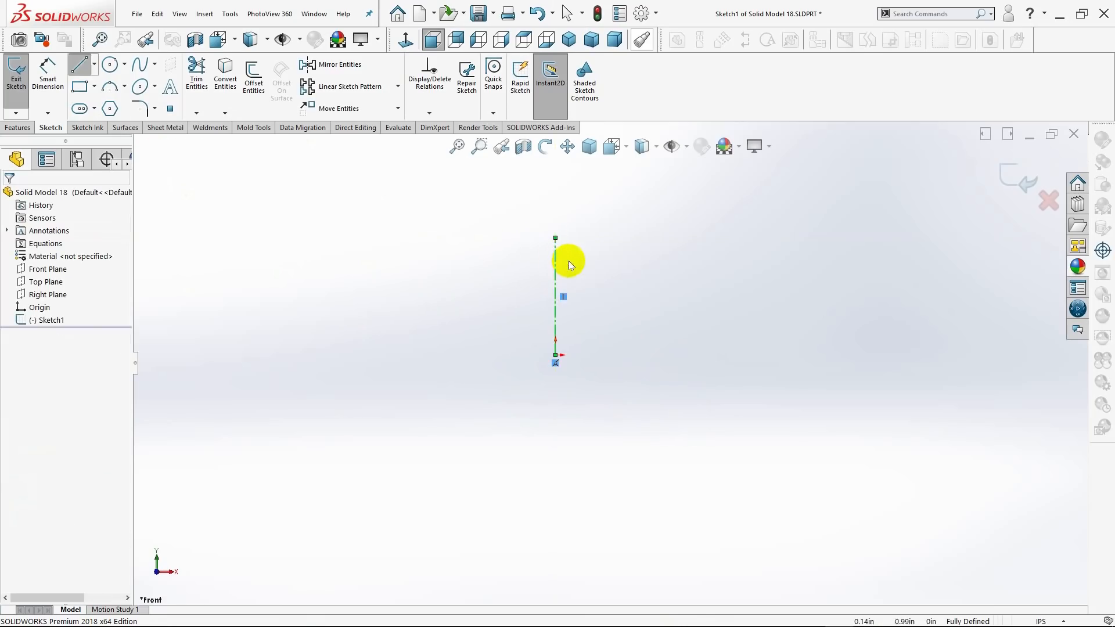
Sketch a 1 in diameter circle centred on the centerline's upper endpoint and move its diameter dimension to the circle's upper left.
{"action": "scroll", "coordinate": [571, 261], "scroll_direction": "up", "scroll_amount": 3}
{"action": "scroll", "coordinate": [615, 280], "scroll_direction": "down", "scroll_amount": 3}
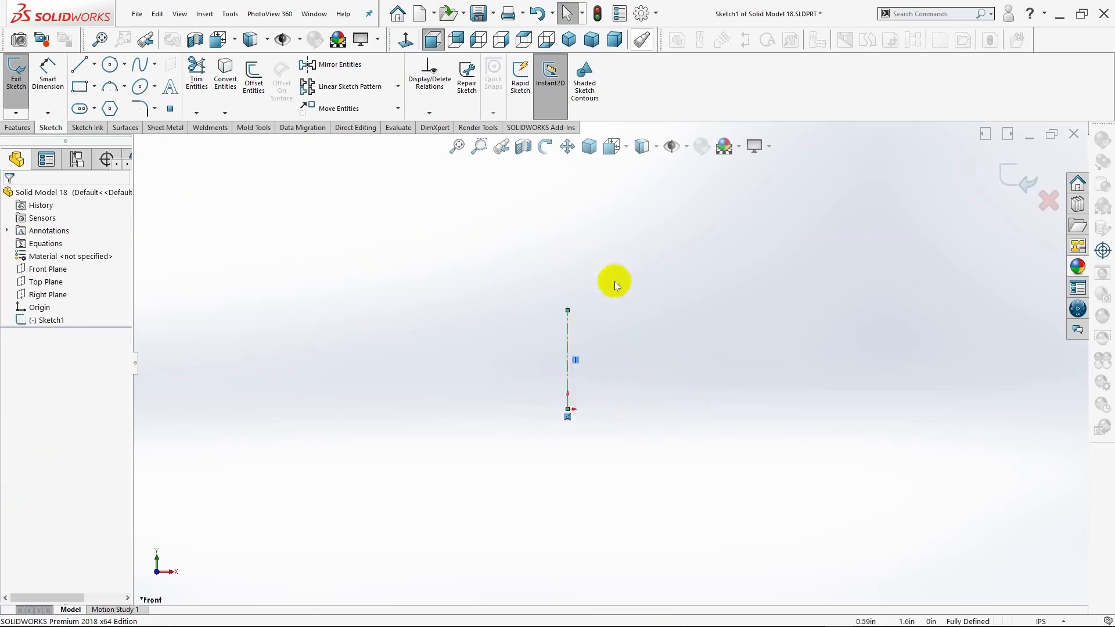
{"action": "left_click", "coordinate": [113, 68]}
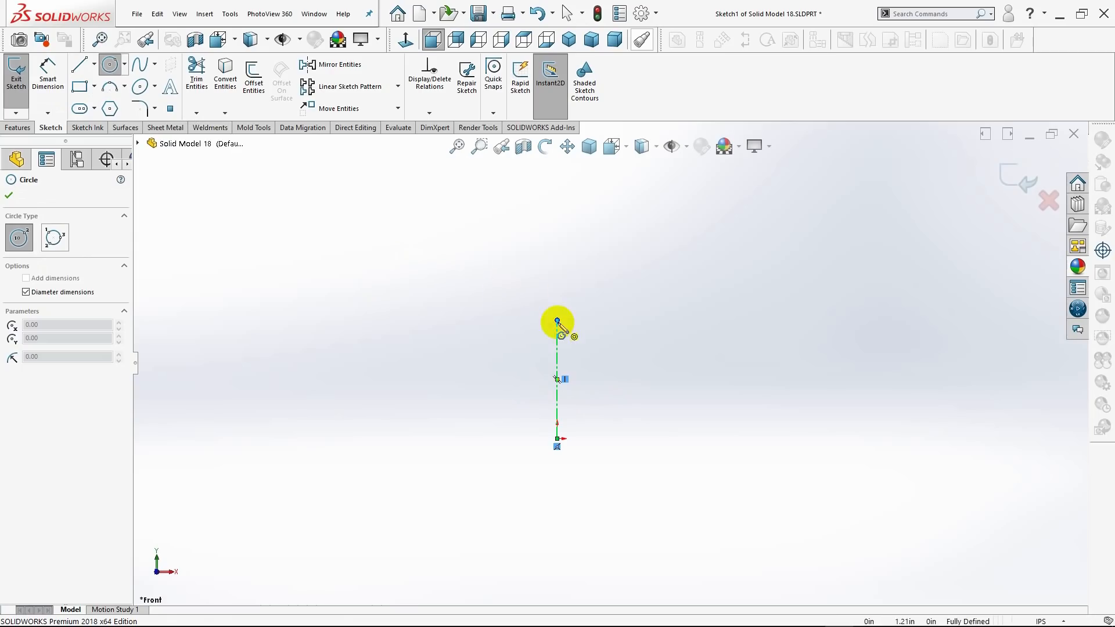
{"action": "left_click", "coordinate": [558, 320]}
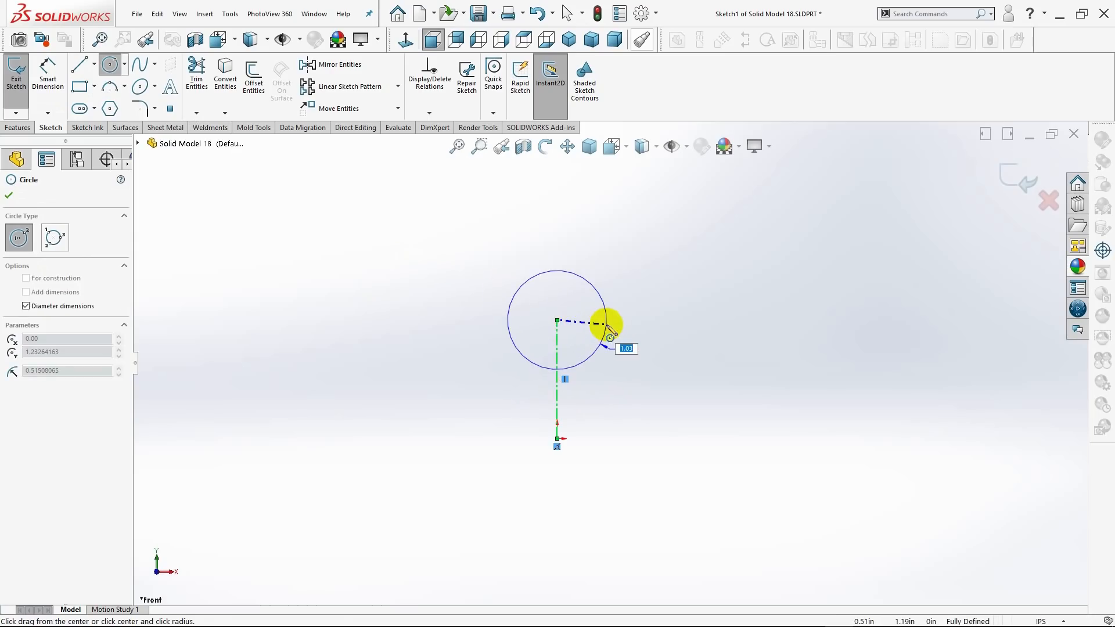
{"action": "type", "text": "1"}
{"action": "key", "text": "Return"}
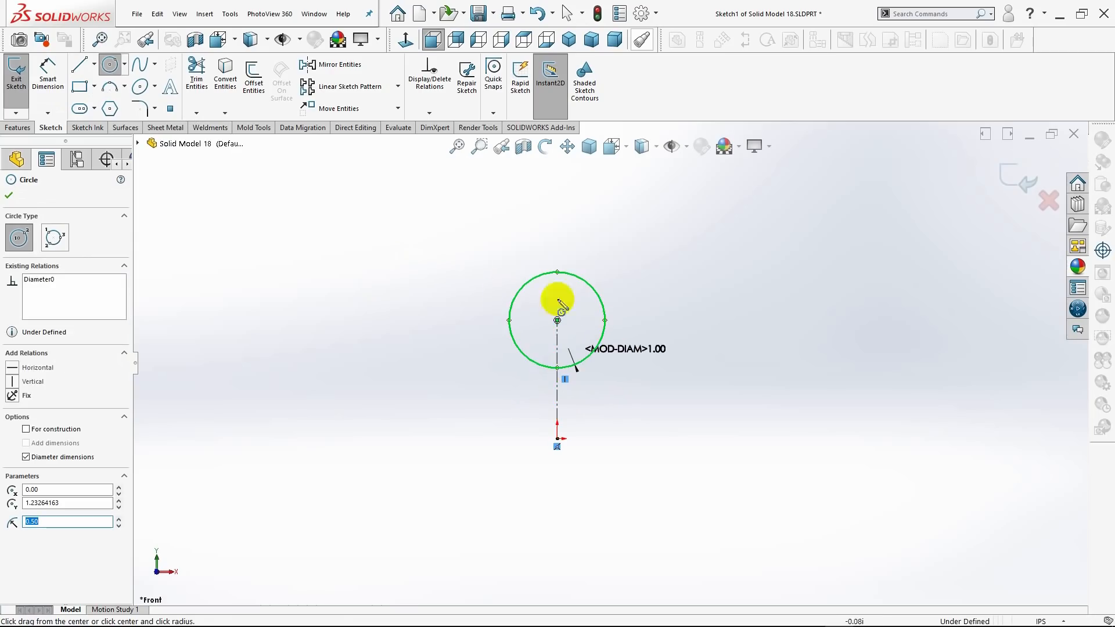
{"action": "left_click", "coordinate": [12, 201]}
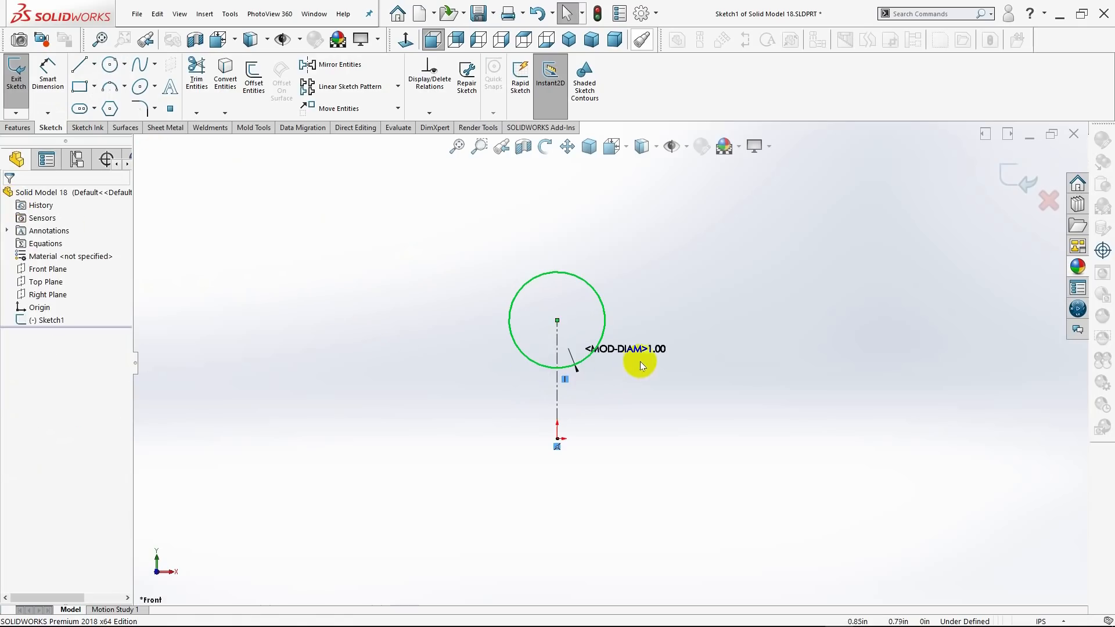
{"action": "left_click_drag", "start_coordinate": [639, 353], "coordinate": [463, 258]}
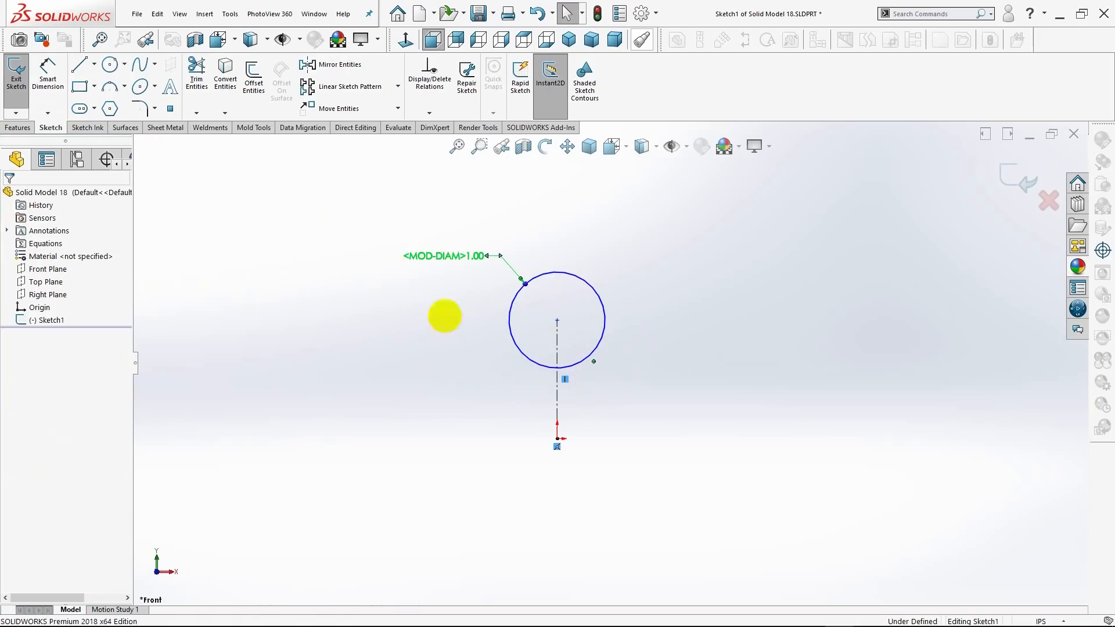
{"action": "left_click", "coordinate": [9, 195]}
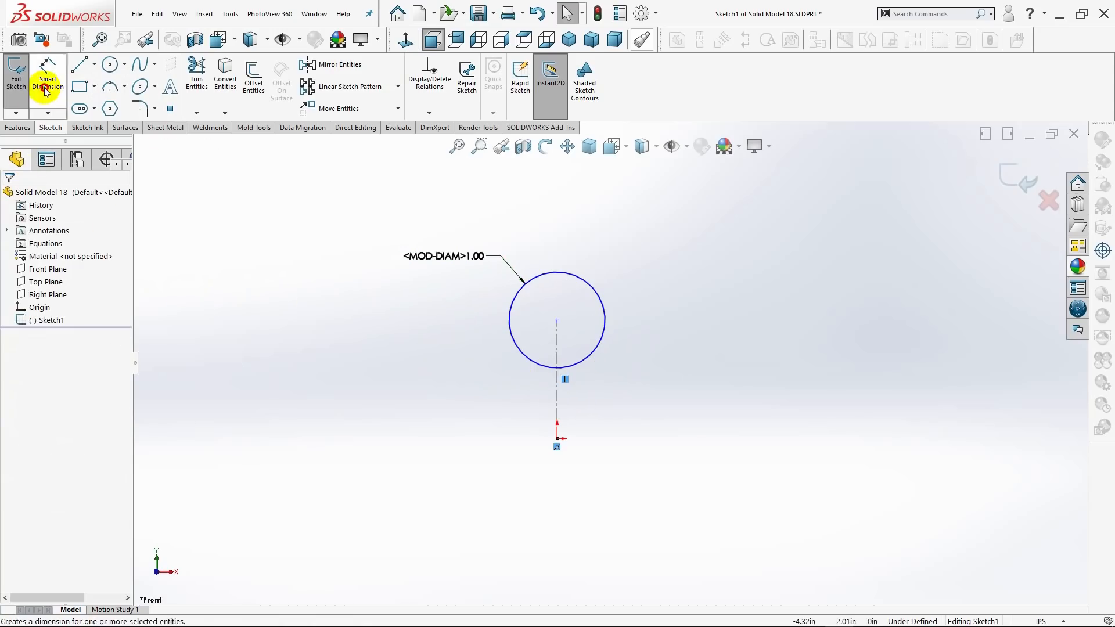
Dimension the vertical distance between the circle's centre and the origin as 2 in.
{"action": "left_click", "coordinate": [48, 76]}
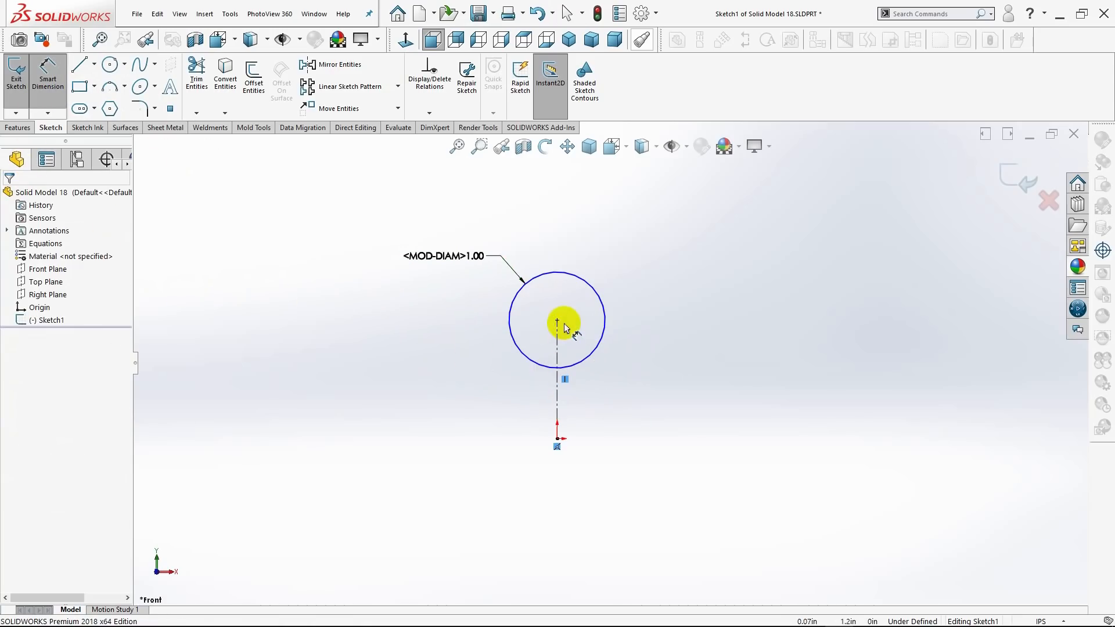
{"action": "left_click", "coordinate": [557, 322]}
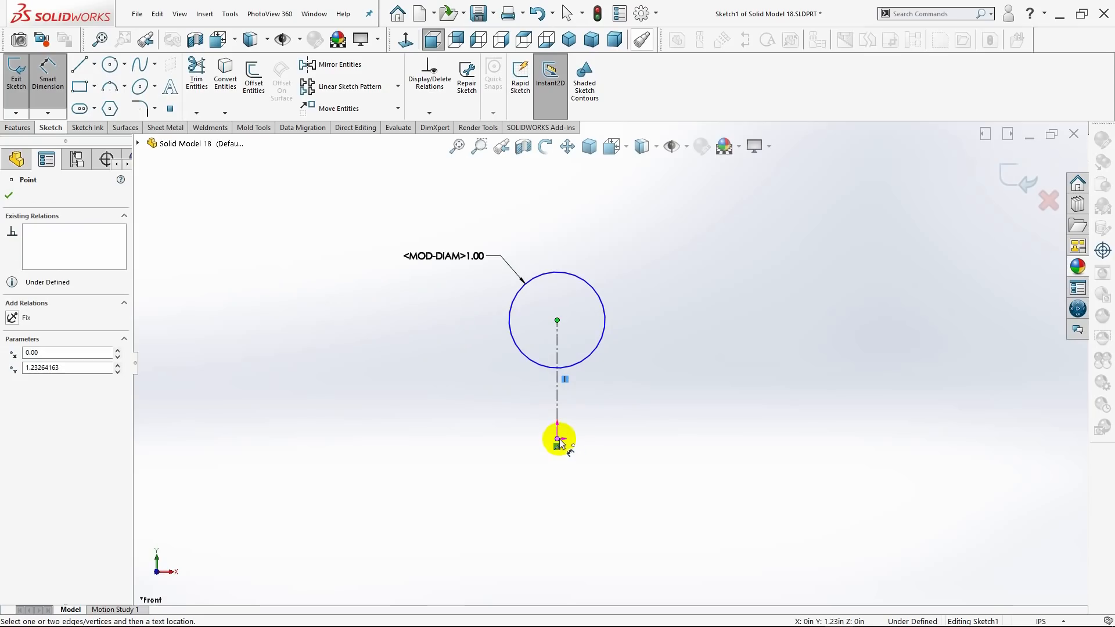
{"action": "left_click", "coordinate": [558, 440]}
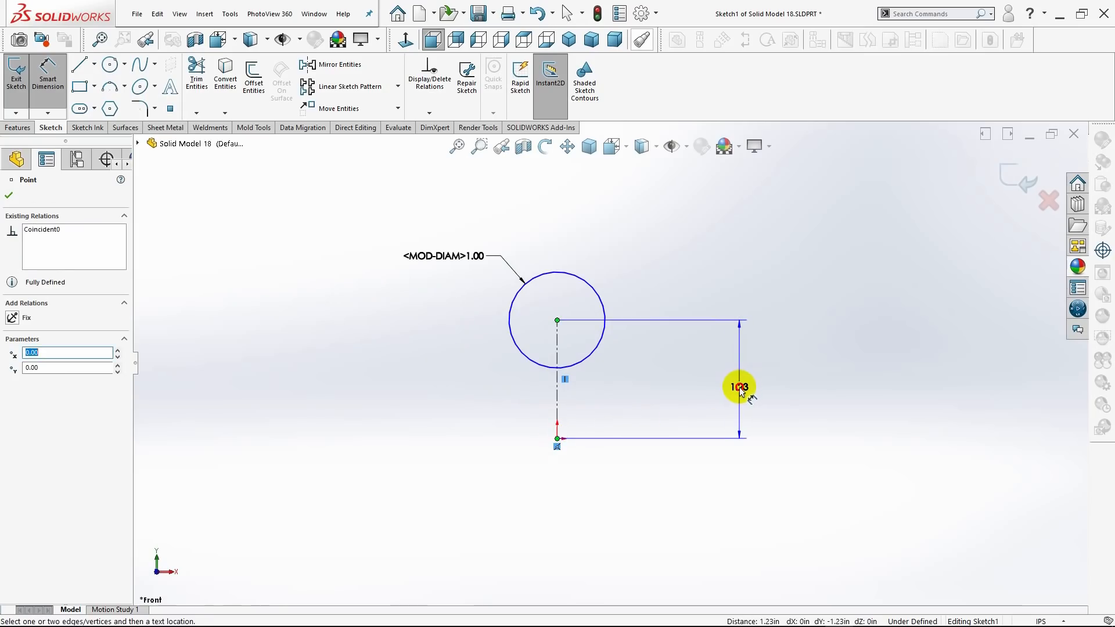
{"action": "left_click", "coordinate": [740, 387]}
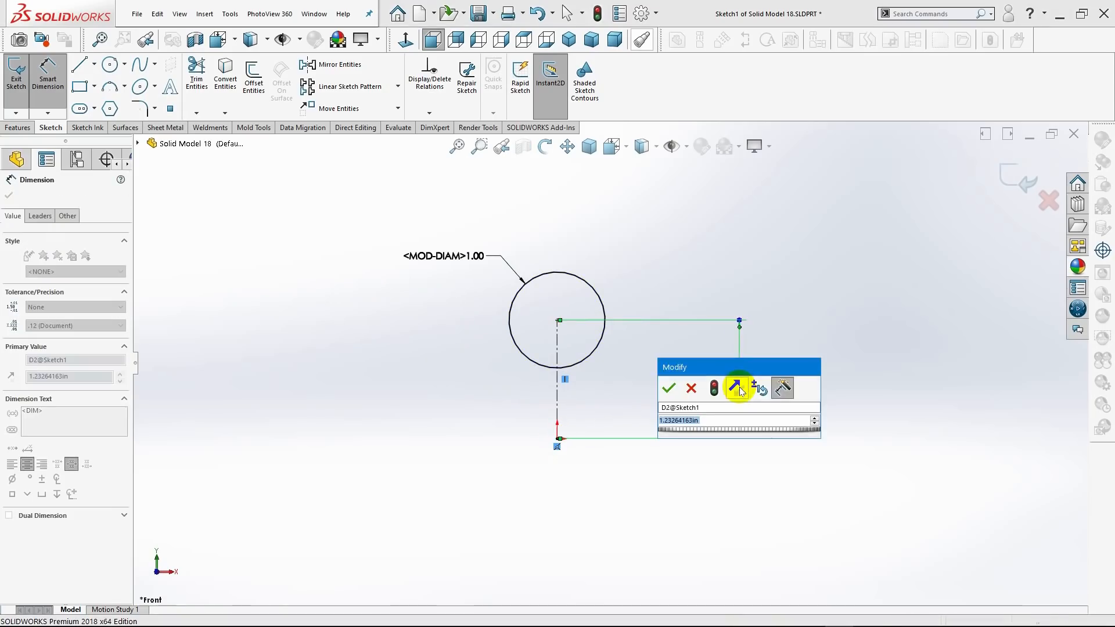
{"action": "type", "text": "2"}
{"action": "key", "text": "Return"}
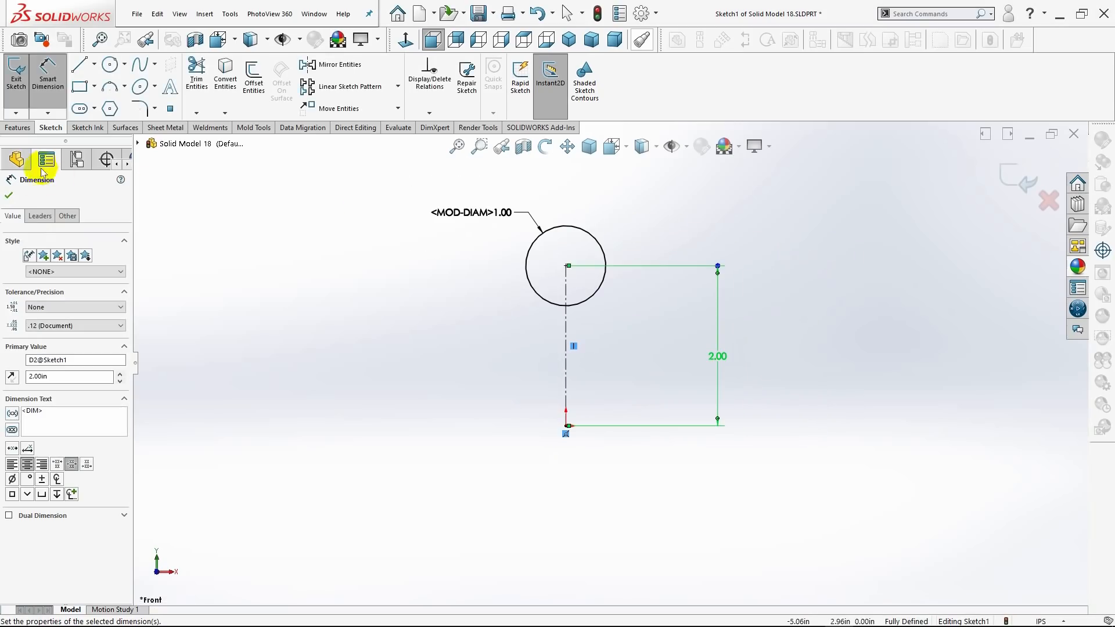
{"action": "left_click", "coordinate": [9, 195]}
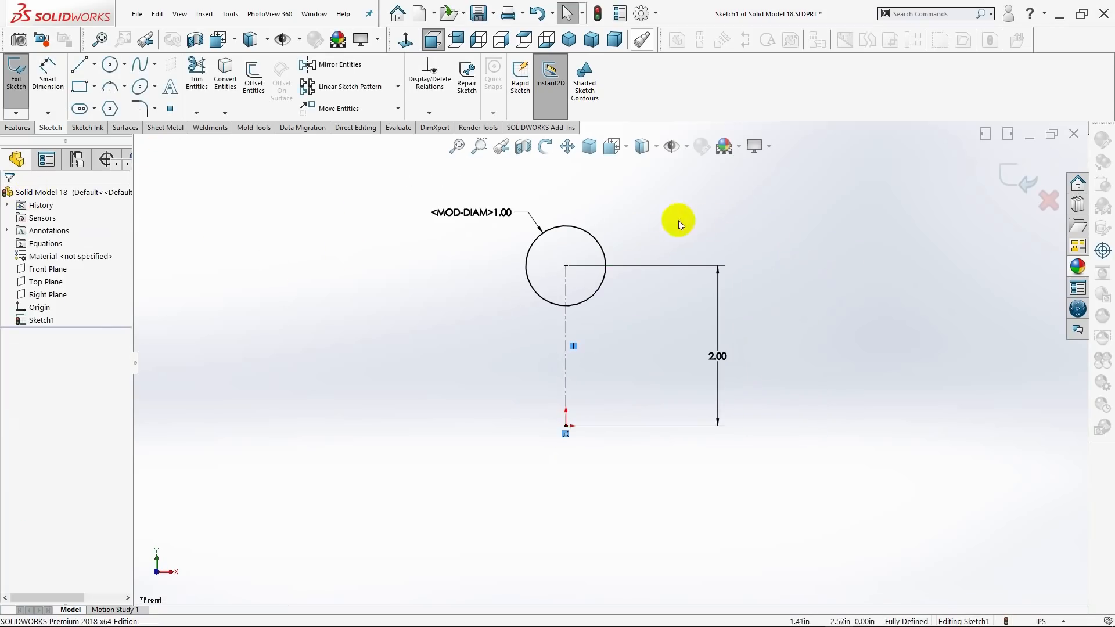
{"action": "scroll", "coordinate": [668, 218], "scroll_direction": "down", "scroll_amount": 3}
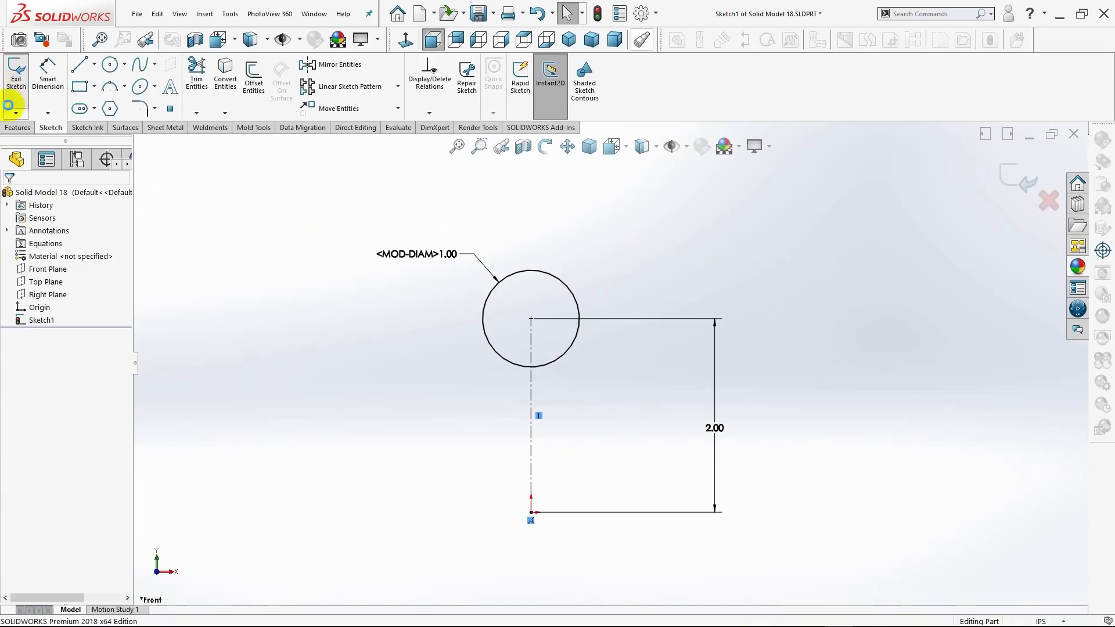
Exit the circle sketch and start a new sketch on the Top Plane.
{"action": "left_click", "coordinate": [12, 93]}
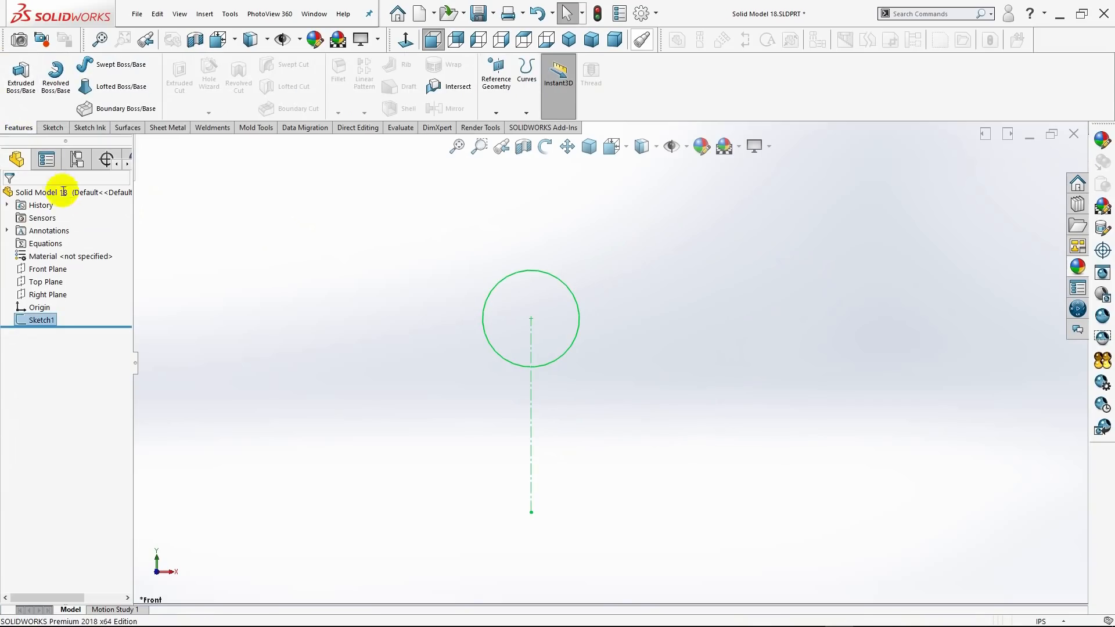
{"action": "left_click", "coordinate": [573, 43]}
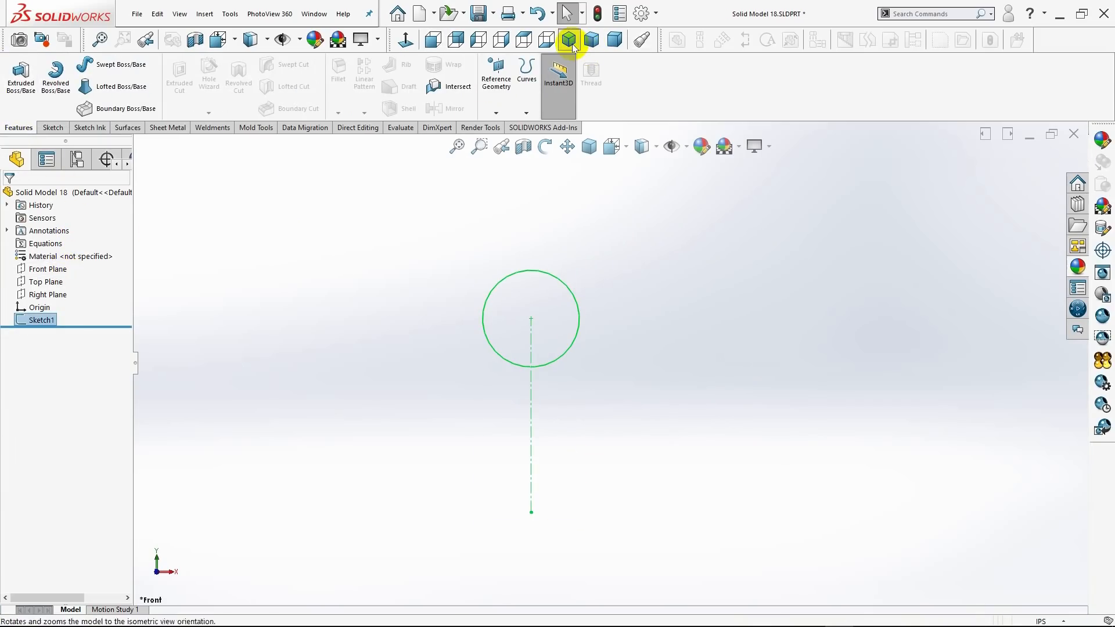
{"action": "left_click", "coordinate": [51, 283]}
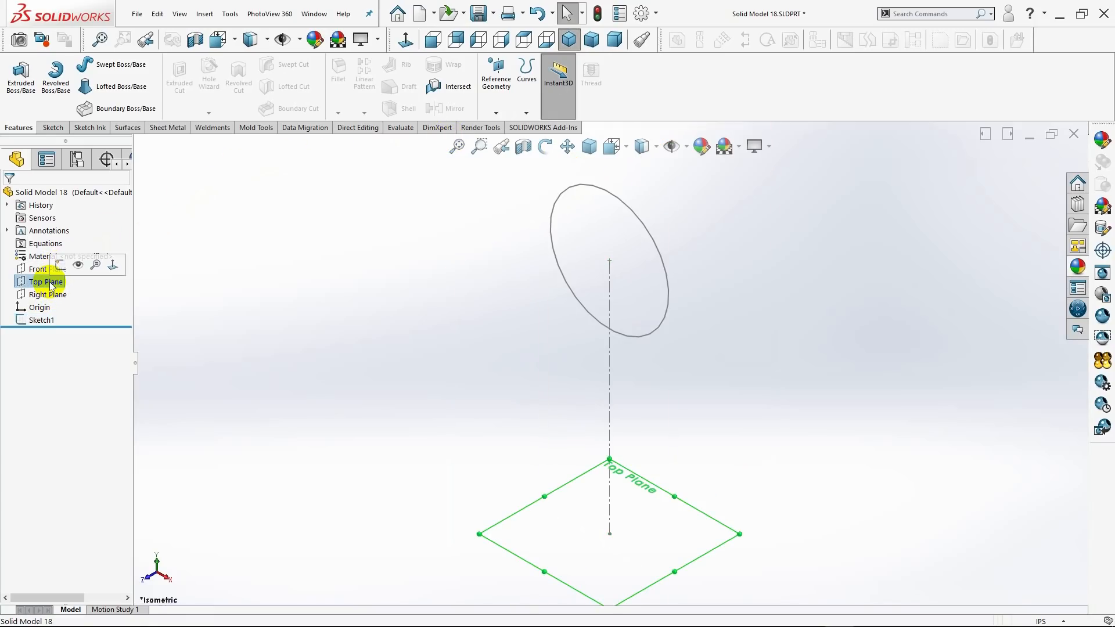
{"action": "left_click", "coordinate": [61, 265]}
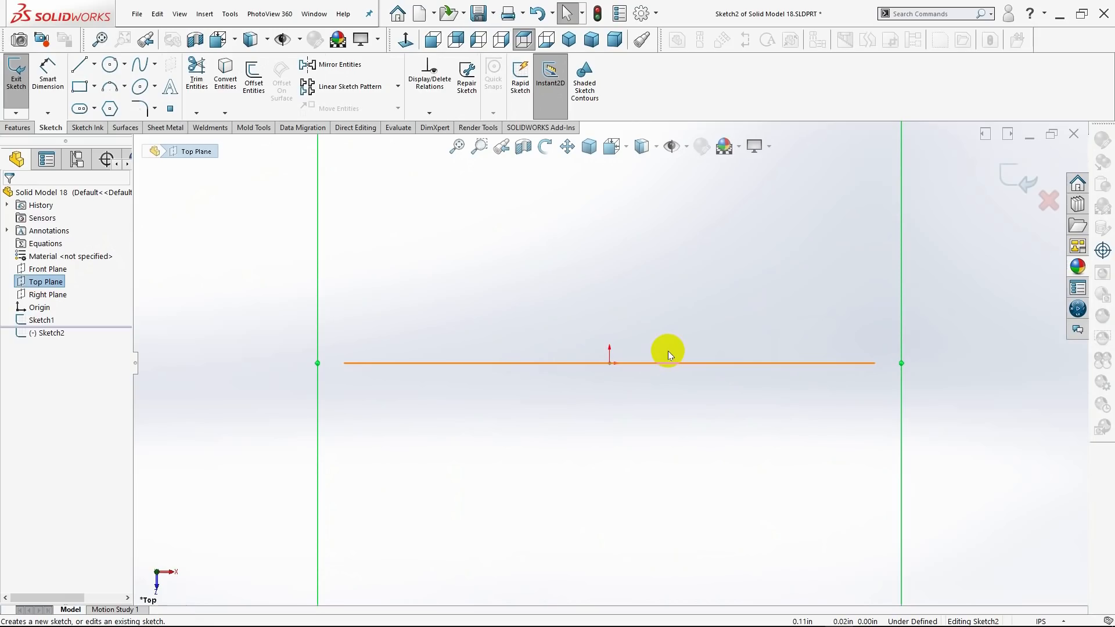
Sketch a vertical centerline about 0.60 in long upward from the origin on the Top Plane.
{"action": "left_click", "coordinate": [94, 64]}
{"action": "left_click", "coordinate": [96, 93]}
{"action": "scroll", "coordinate": [668, 368], "scroll_direction": "up", "scroll_amount": 3}
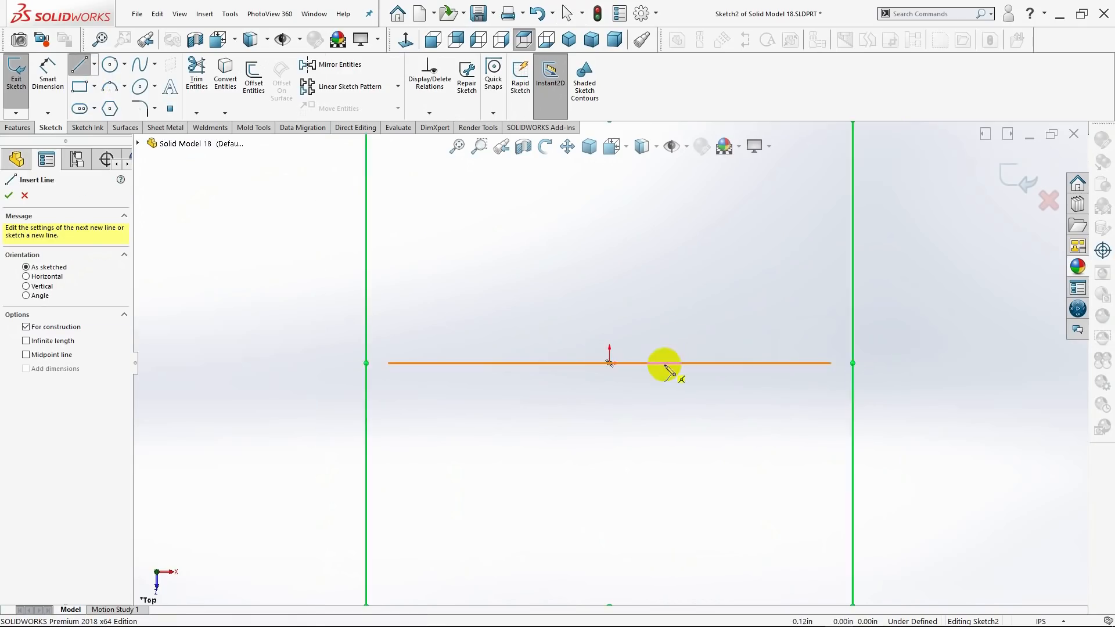
{"action": "left_click", "coordinate": [609, 363]}
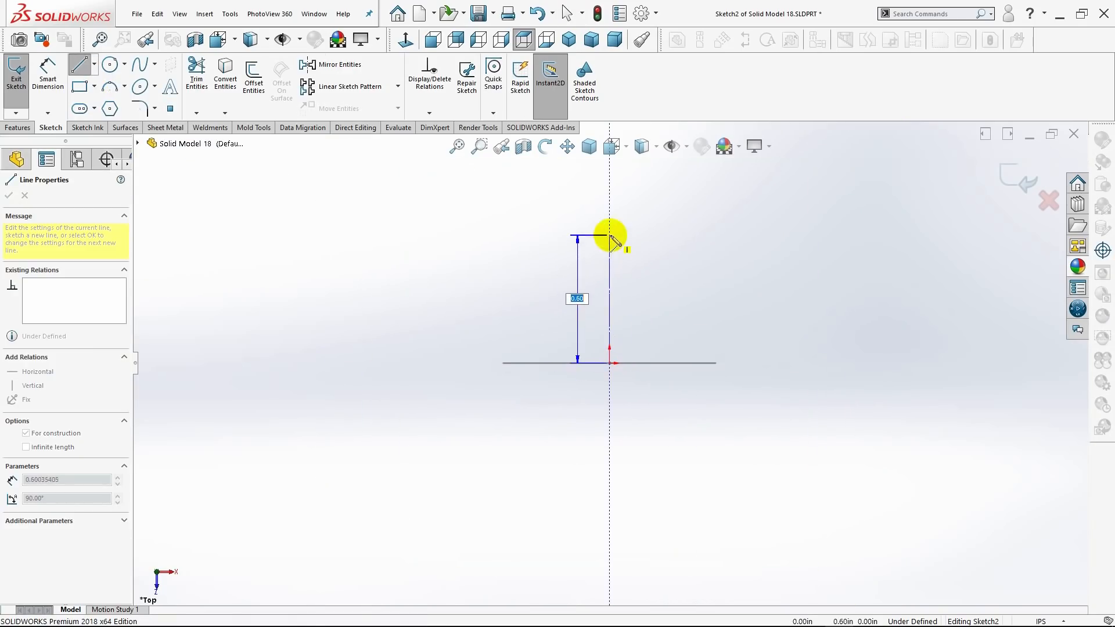
{"action": "left_click", "coordinate": [610, 235]}
{"action": "key", "text": "Escape"}
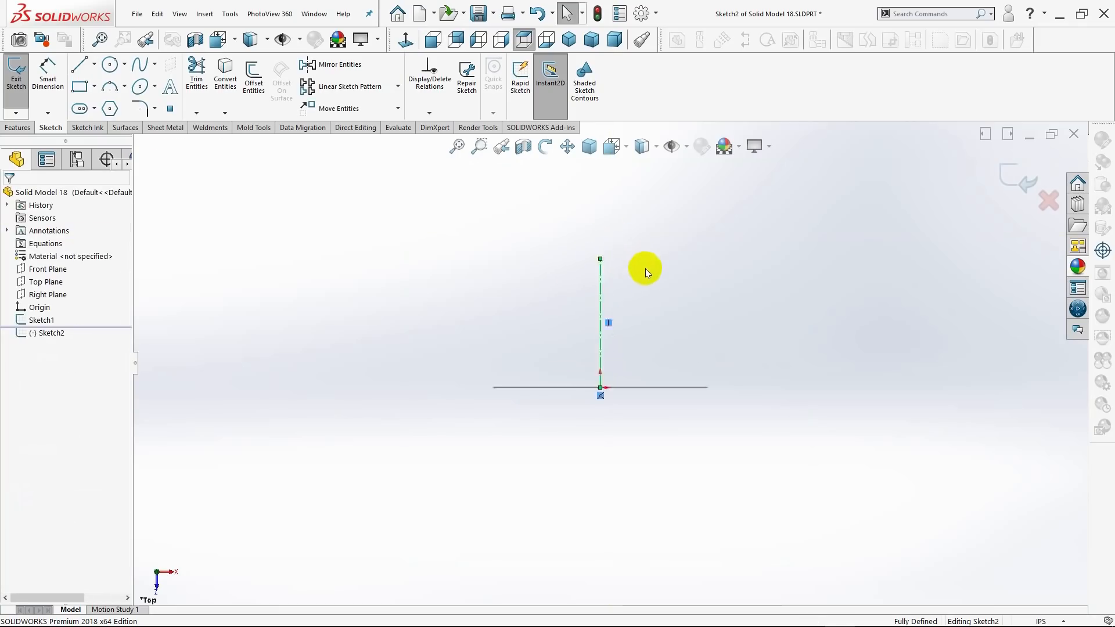
Dimension the vertical distance between the Top Plane centerline's two endpoints as 1.50 in.
{"action": "scroll", "coordinate": [646, 273], "scroll_direction": "down", "scroll_amount": 1}
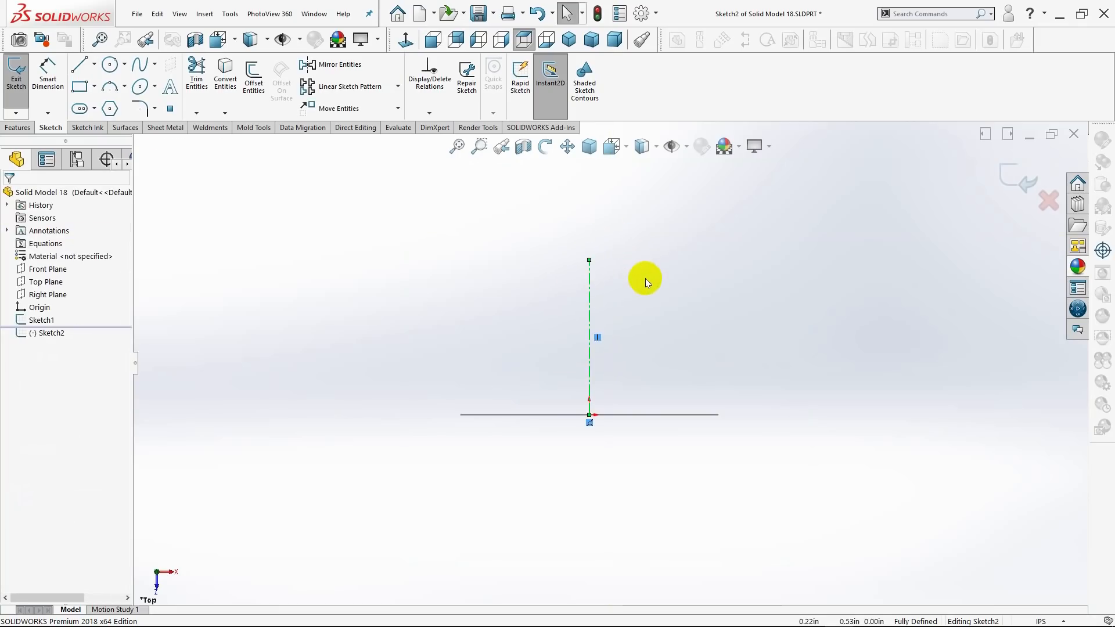
{"action": "left_click", "coordinate": [47, 78]}
{"action": "left_click", "coordinate": [590, 260]}
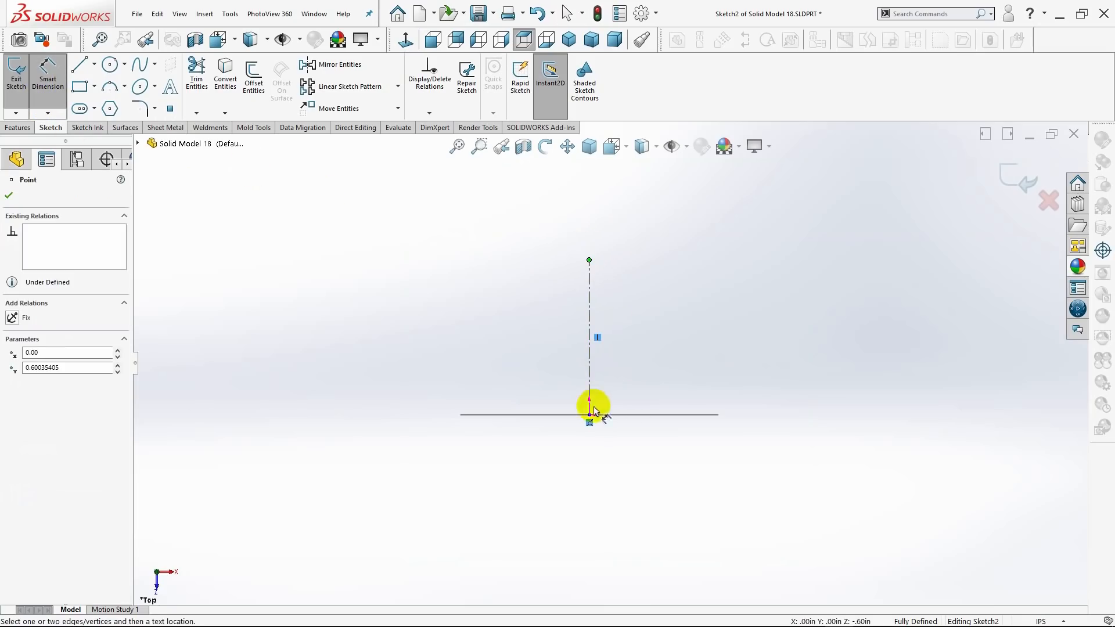
{"action": "left_click", "coordinate": [590, 415]}
{"action": "left_click", "coordinate": [761, 348]}
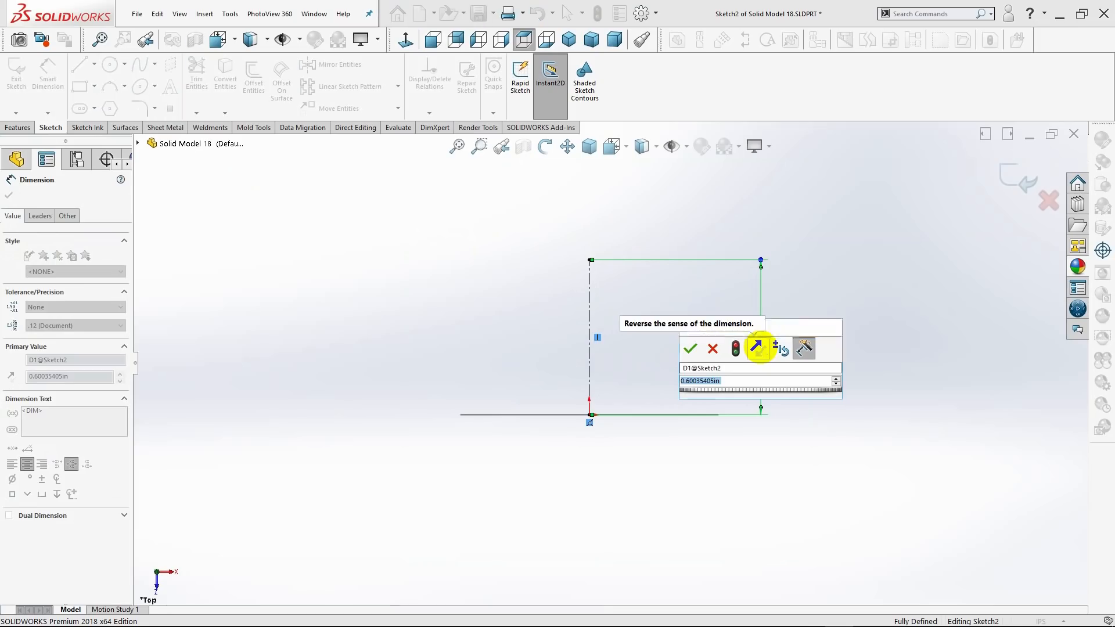
{"action": "type", "text": "1.5"}
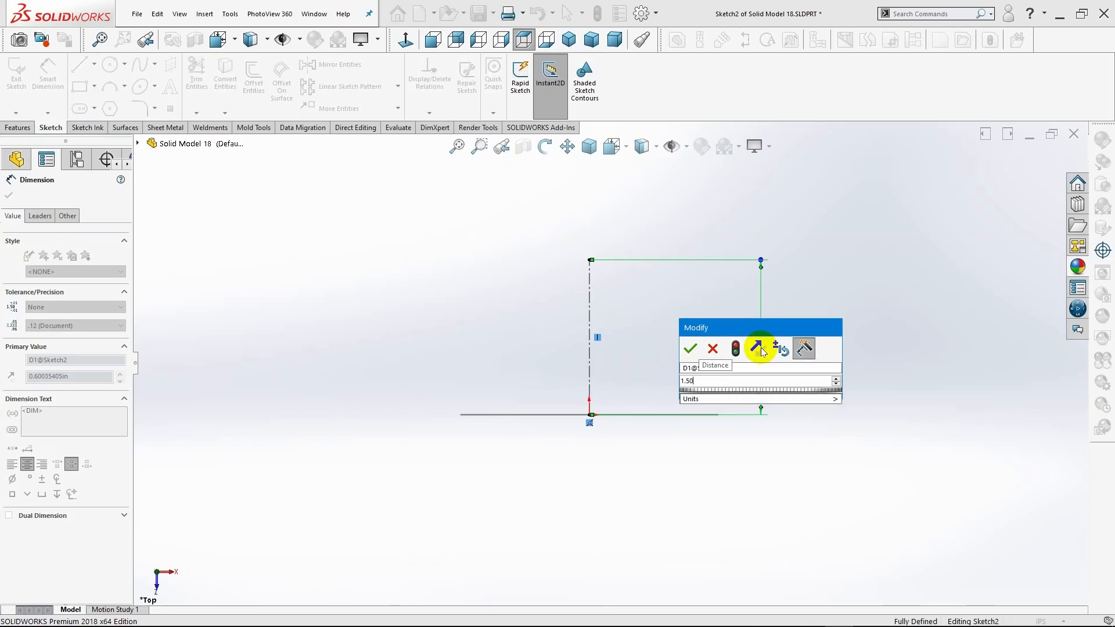
{"action": "key", "text": "Return"}
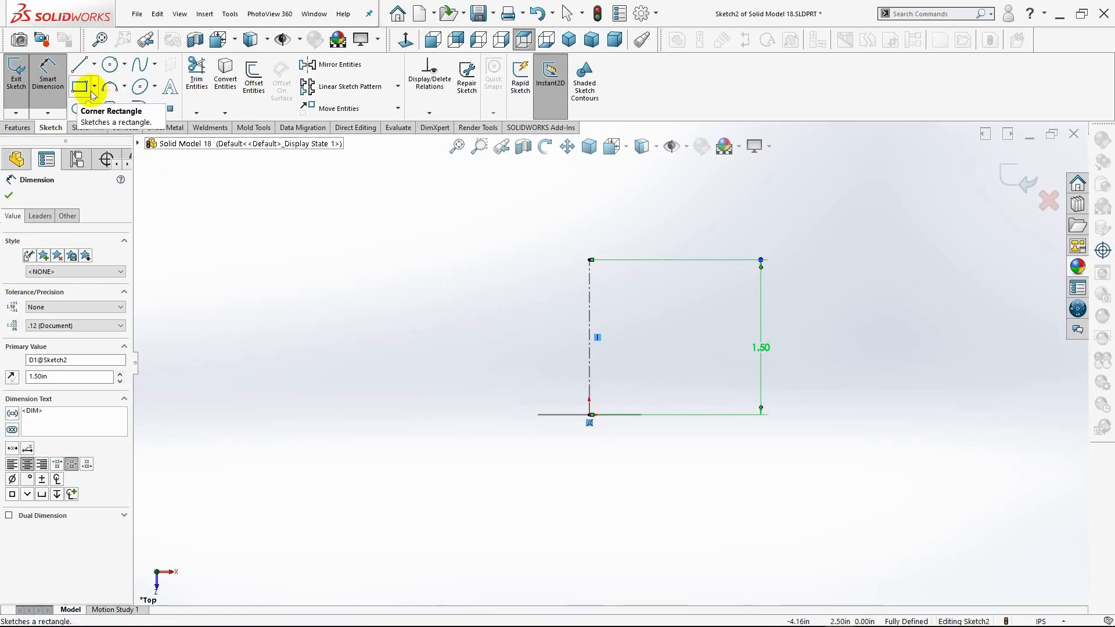
Sketch a second vertical centerline about 1.2 in long upward from the first centerline's upper endpoint.
{"action": "left_click", "coordinate": [94, 64]}
{"action": "left_click", "coordinate": [103, 95]}
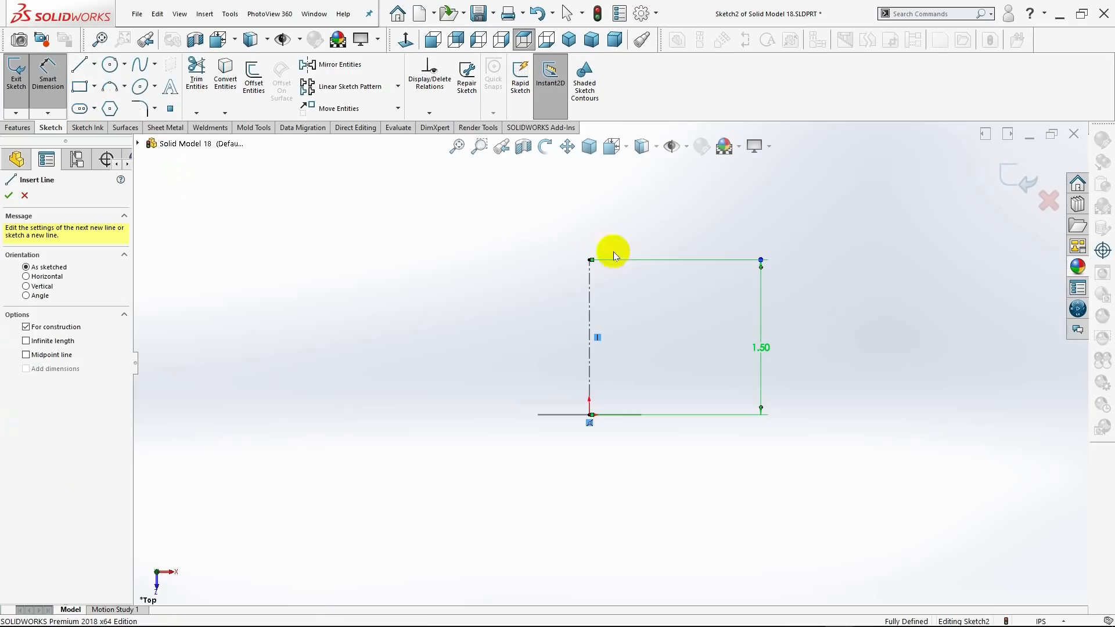
{"action": "scroll", "coordinate": [612, 254], "scroll_direction": "up", "scroll_amount": 2}
{"action": "scroll", "coordinate": [608, 256], "scroll_direction": "down", "scroll_amount": 2}
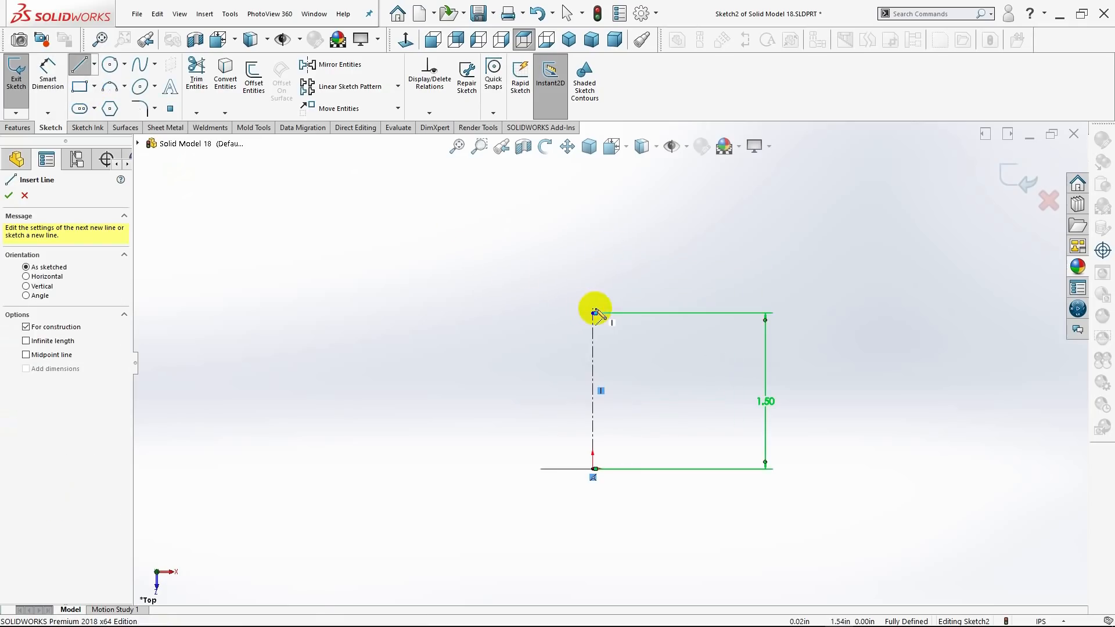
{"action": "left_click", "coordinate": [593, 314]}
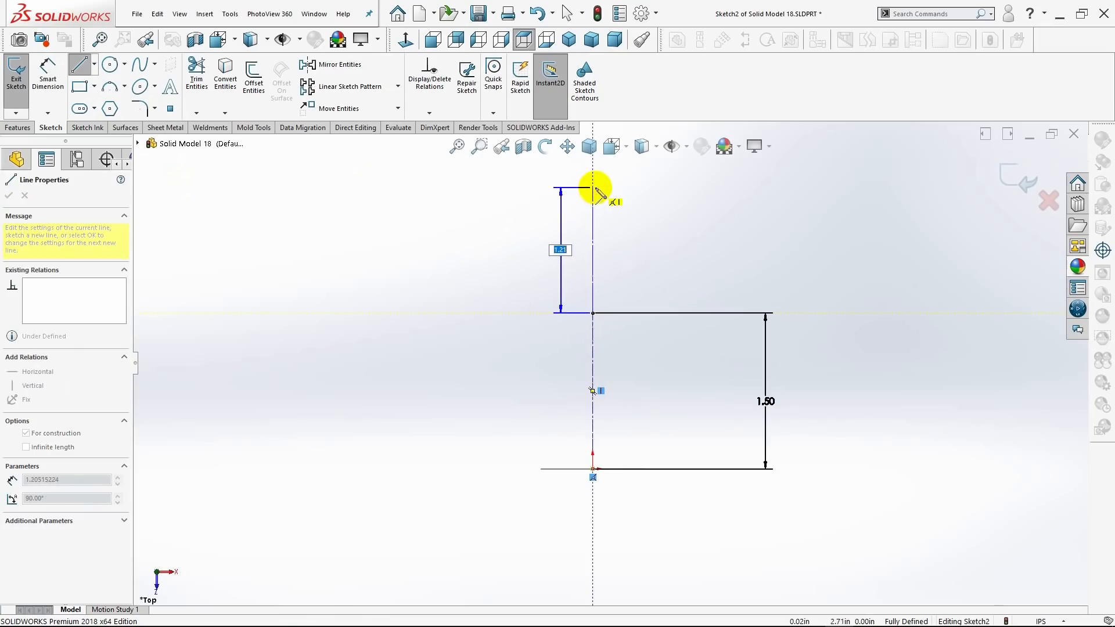
{"action": "left_click", "coordinate": [593, 187]}
{"action": "key", "text": "Escape"}
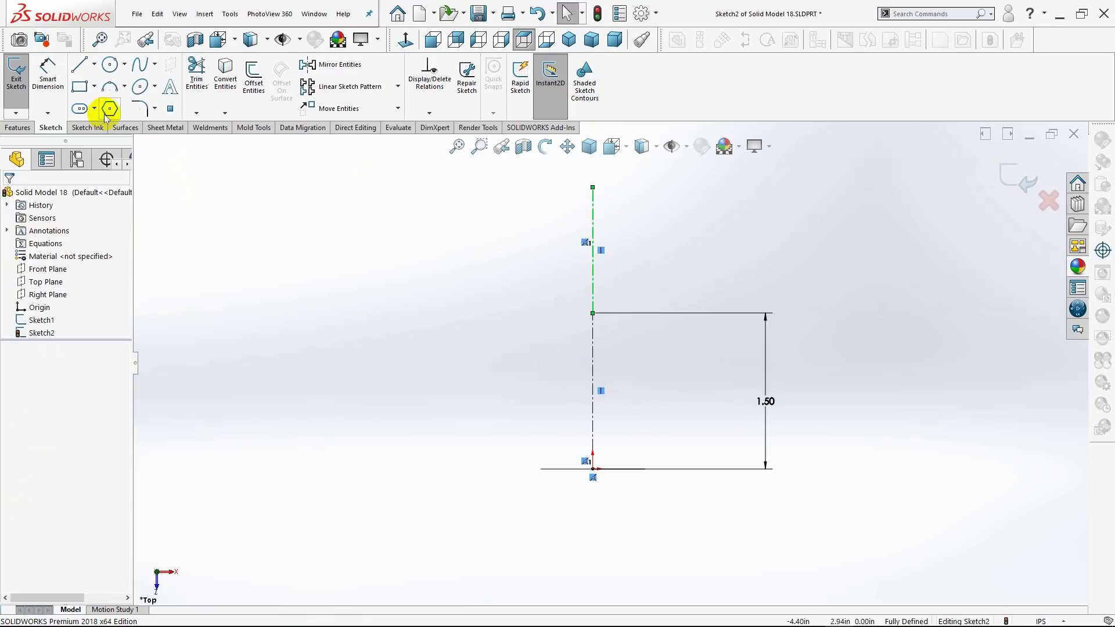
Sketch a center rectangle about 0.64 in wide and 0.98 in high, centred on the upper centerline with its lower edge near that centerline's lower endpoint.
{"action": "left_click", "coordinate": [95, 87]}
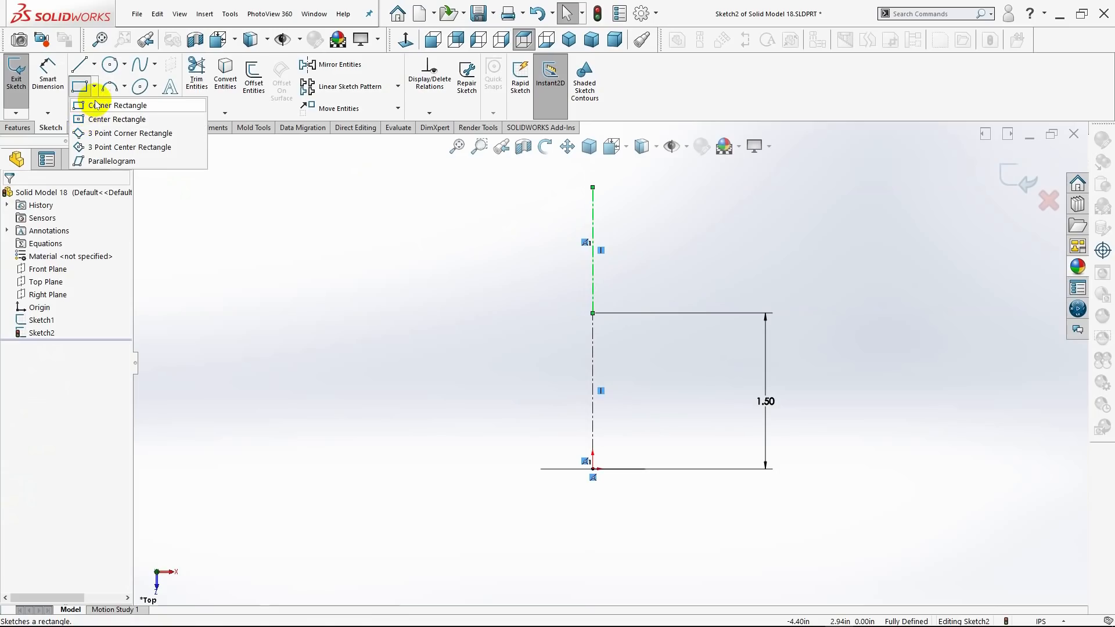
{"action": "left_click", "coordinate": [96, 106]}
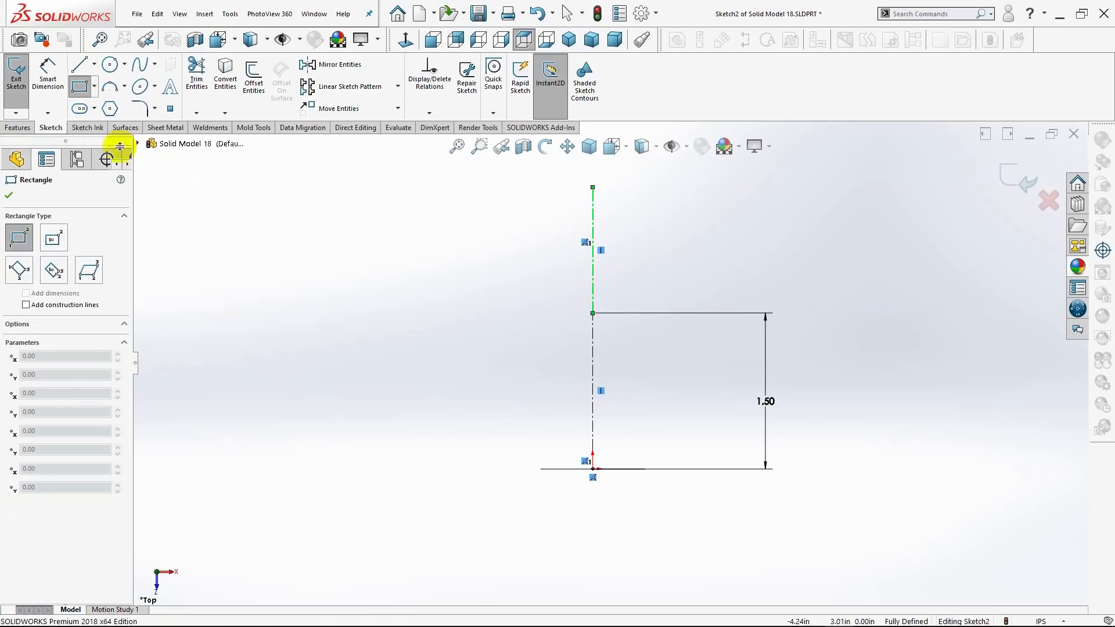
{"action": "left_click", "coordinate": [94, 87]}
{"action": "left_click", "coordinate": [99, 119]}
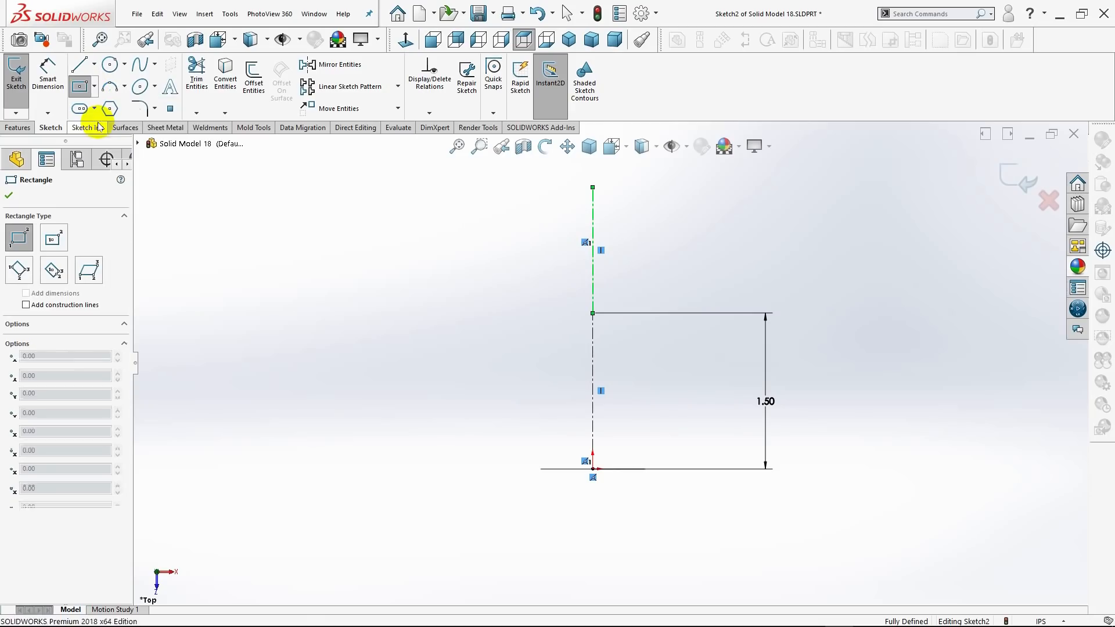
{"action": "left_click", "coordinate": [593, 263]}
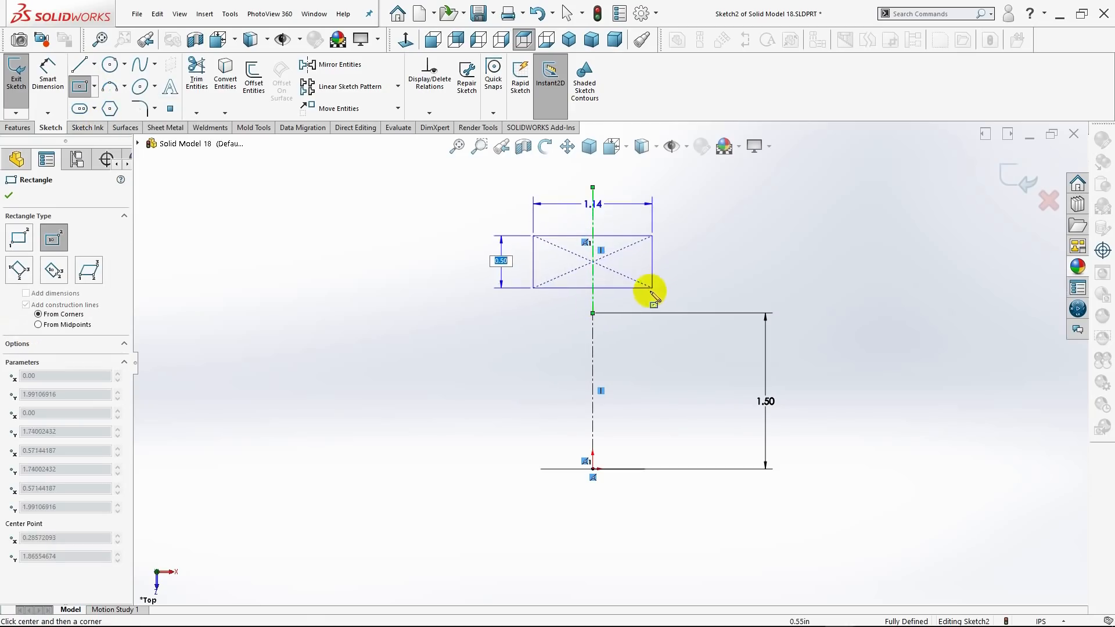
{"action": "left_click", "coordinate": [626, 314]}
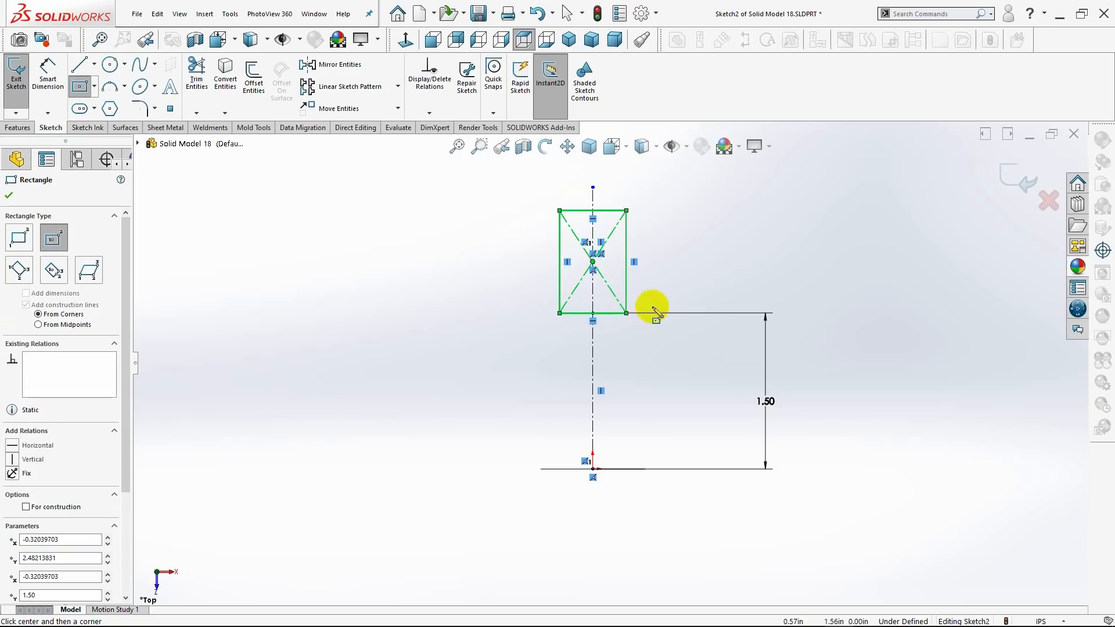
{"action": "left_click", "coordinate": [10, 195]}
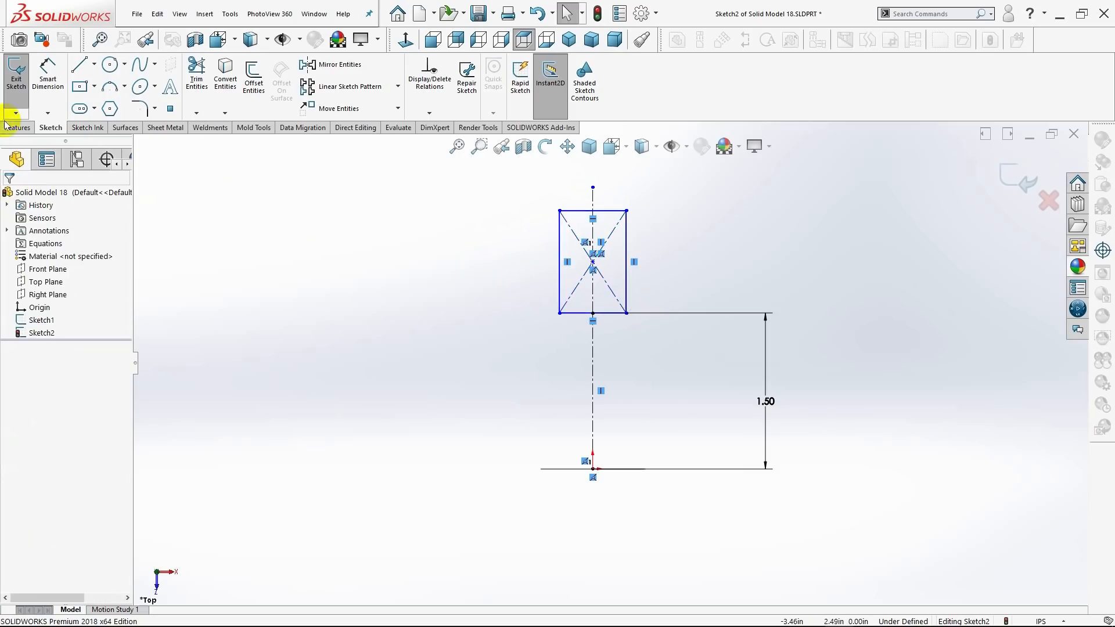
Dimension the rectangle's upper edge as 1.25 in.
{"action": "left_click", "coordinate": [44, 76]}
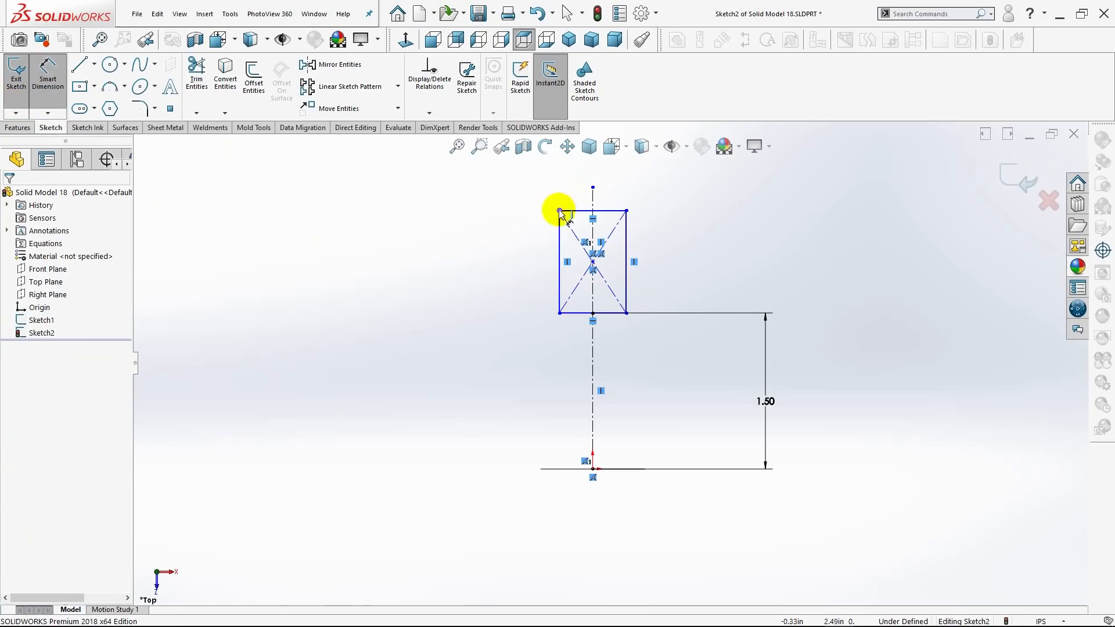
{"action": "left_click", "coordinate": [602, 210]}
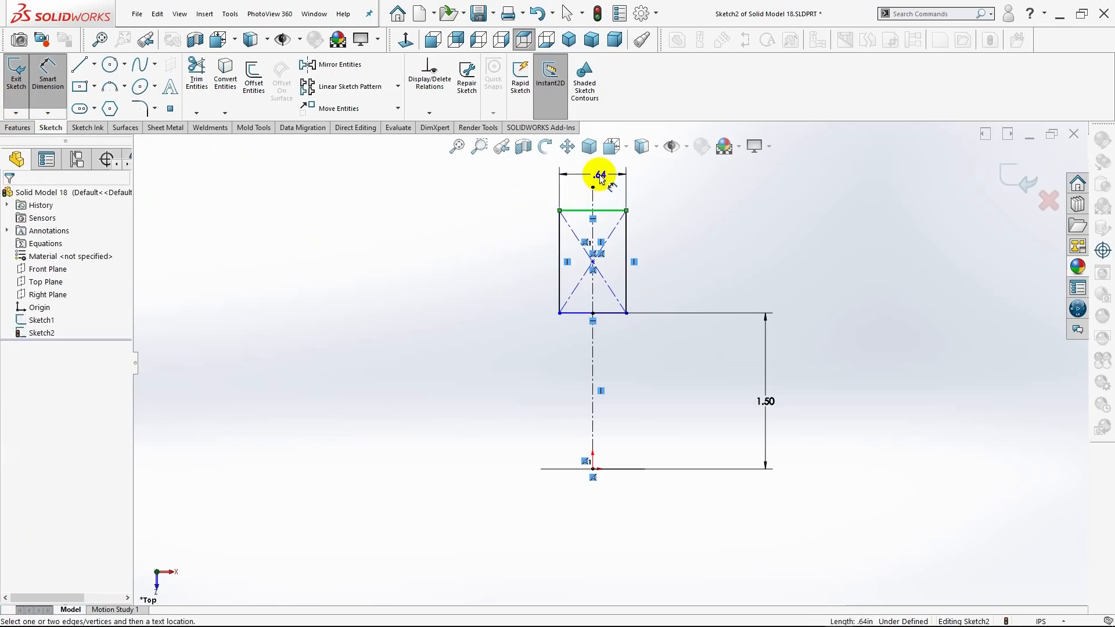
{"action": "left_click", "coordinate": [602, 177]}
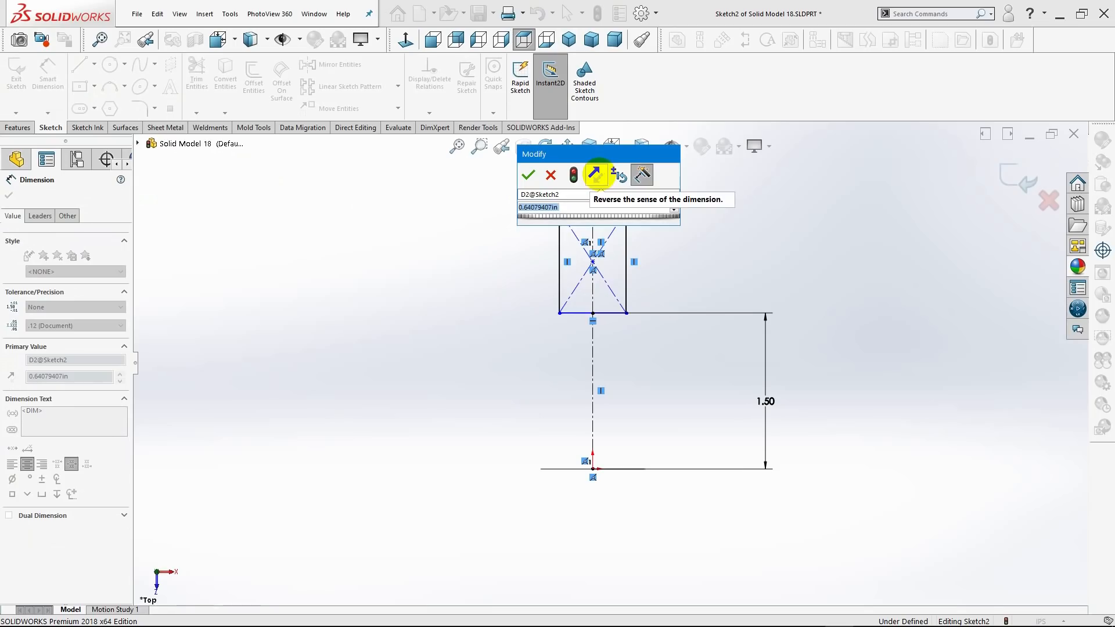
{"action": "key", "text": "BackSpace"}
{"action": "type", "text": "1.25"}
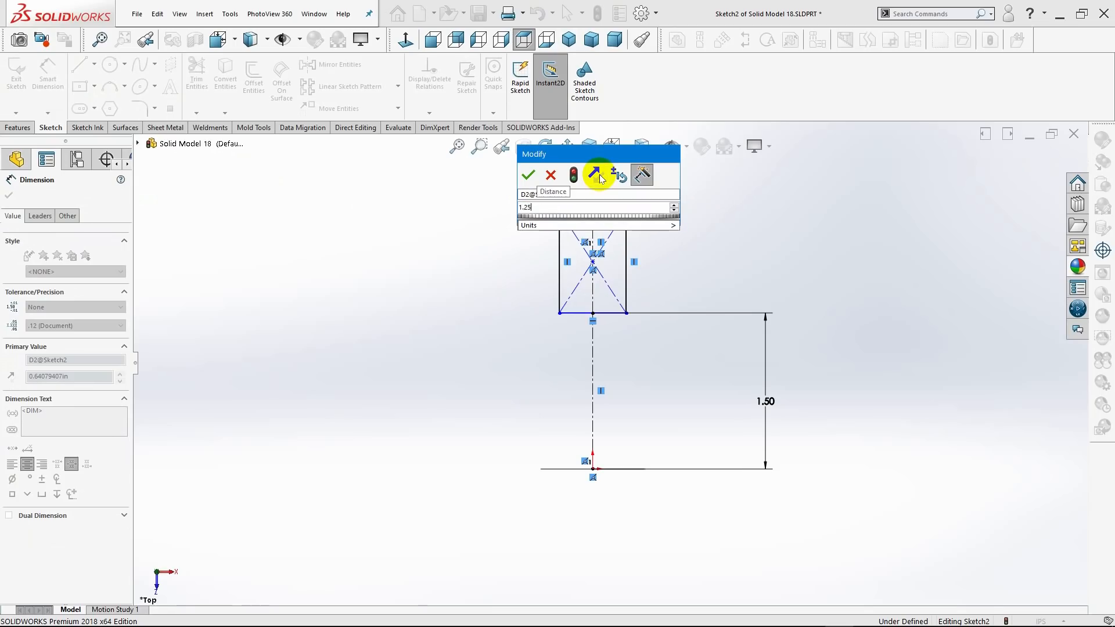
{"action": "type", "text": "0"}
{"action": "key", "text": "Return"}
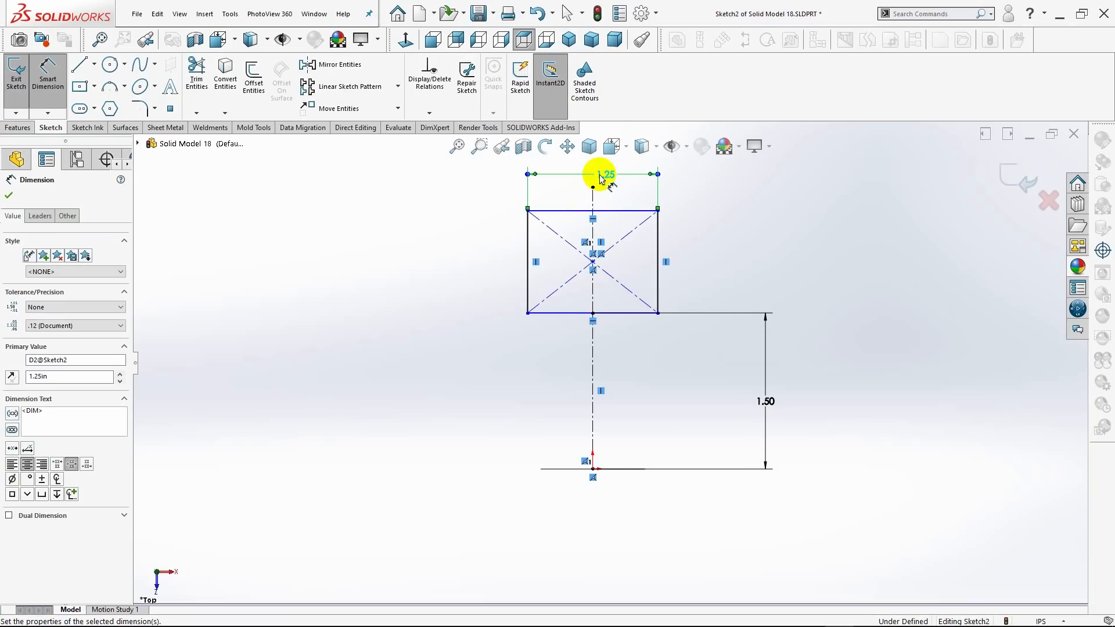
Dimension the rectangle's vertical side as 1 in and finish dimensioning.
{"action": "left_click", "coordinate": [659, 250]}
{"action": "left_click", "coordinate": [701, 256]}
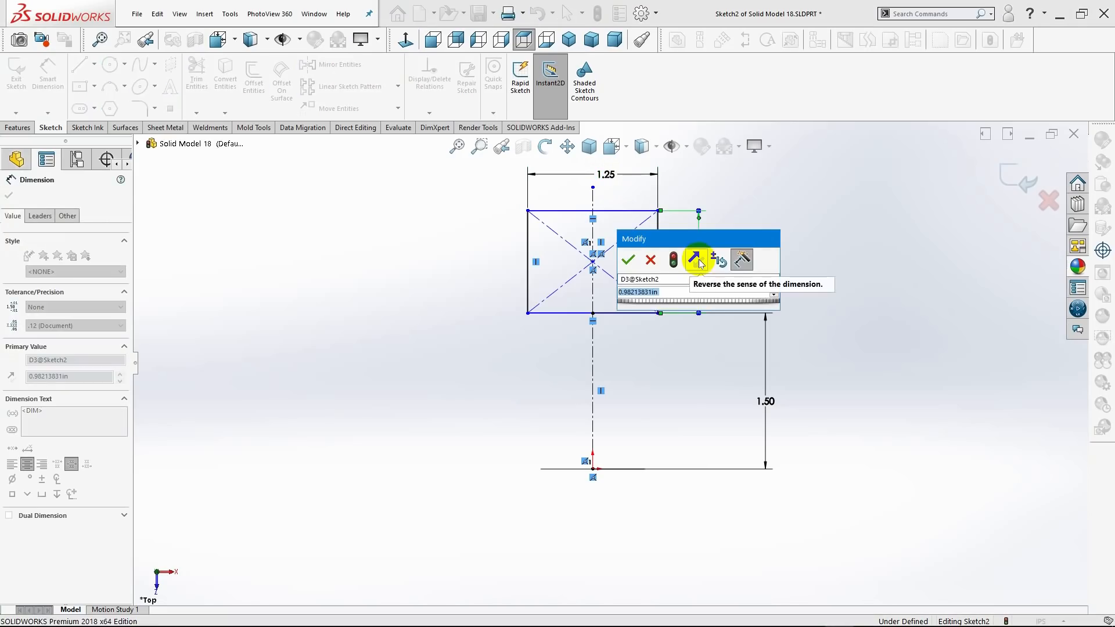
{"action": "key", "text": "BackSpace"}
{"action": "type", "text": "1"}
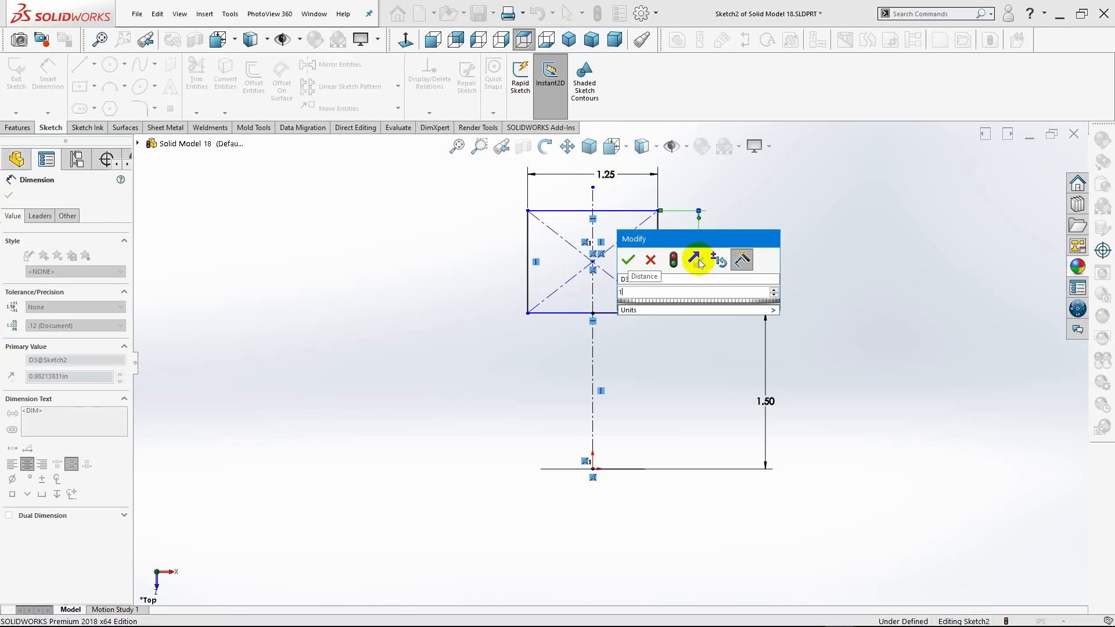
{"action": "key", "text": "Return"}
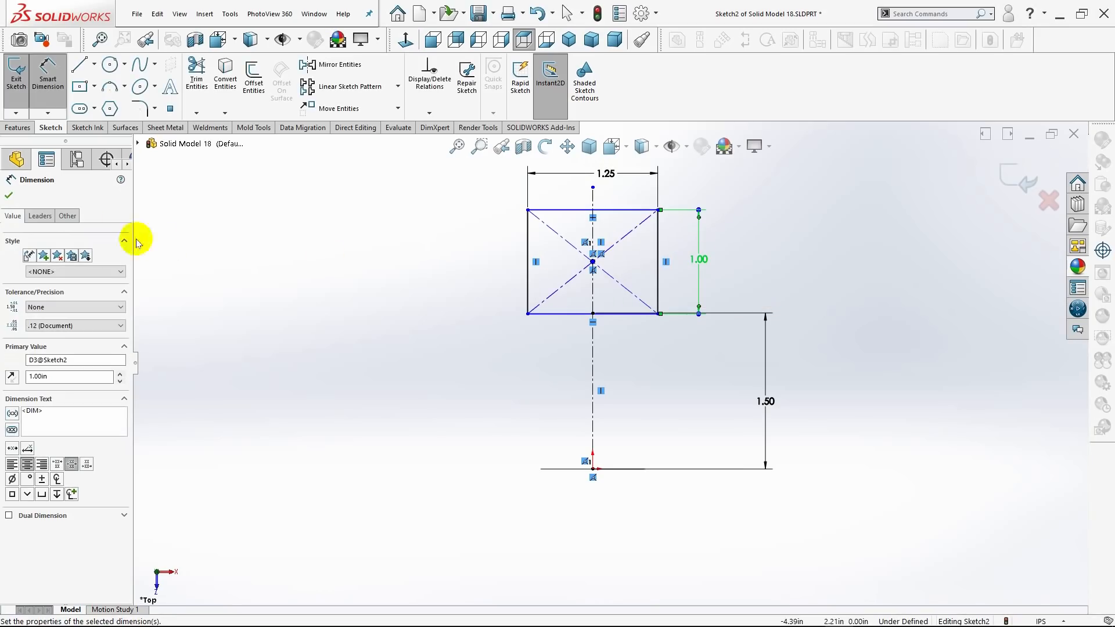
{"action": "left_click", "coordinate": [8, 195]}
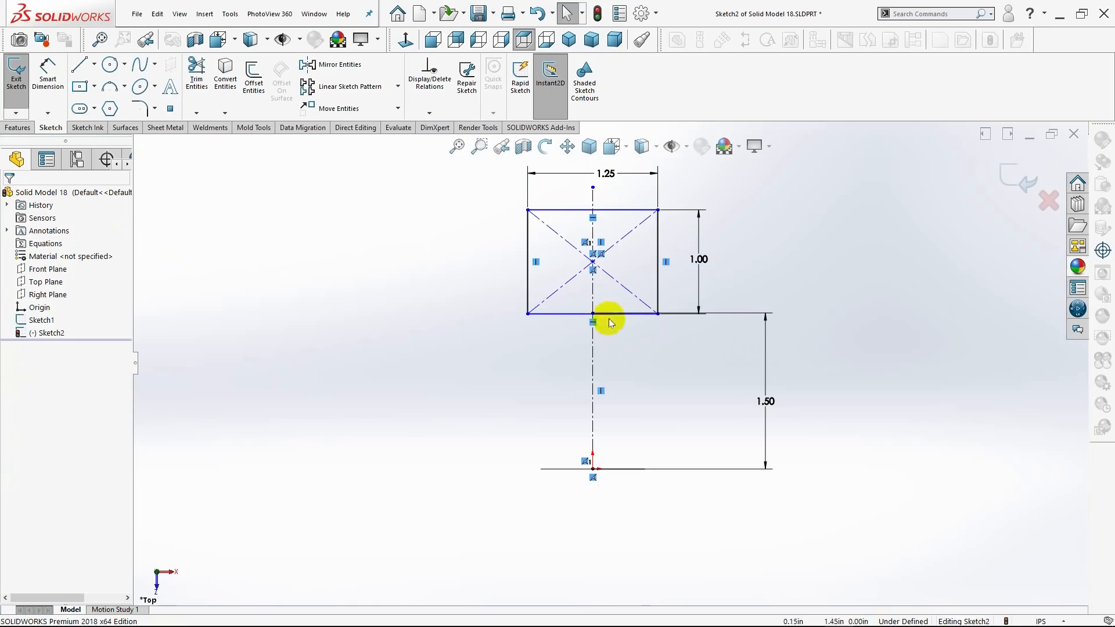
Add a vertical relation between the rectangle's centre point and the origin.
{"action": "left_click", "coordinate": [593, 264]}
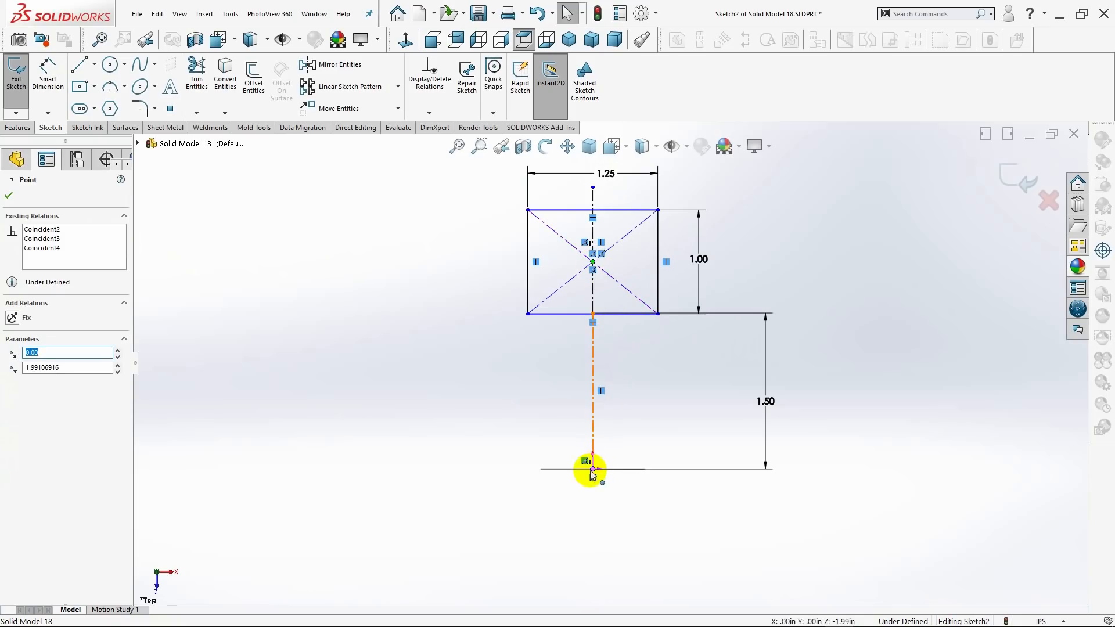
{"action": "left_click", "coordinate": [592, 470], "text": "ctrl"}
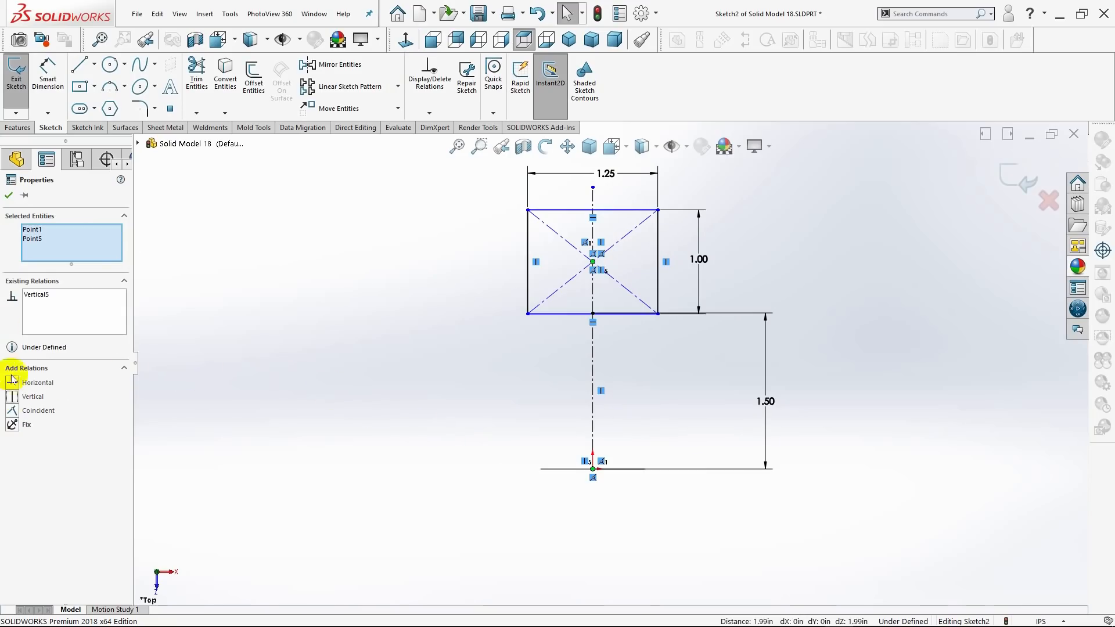
{"action": "left_click", "coordinate": [9, 197]}
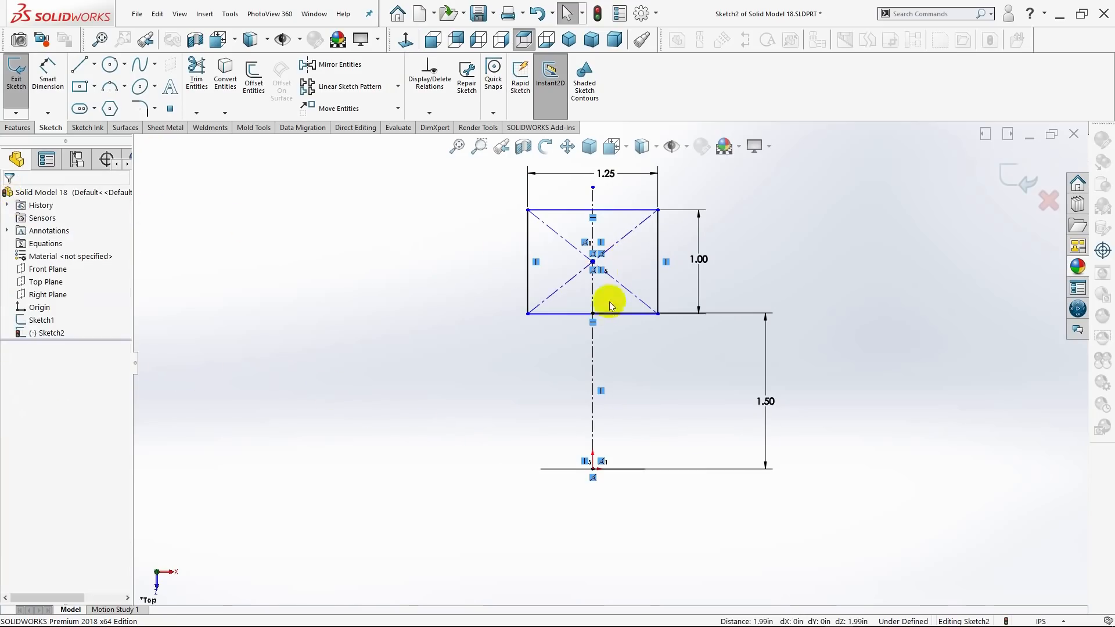
Make the rectangle's lower edge coincident with the upper endpoint of the 1.50 in centerline.
{"action": "scroll", "coordinate": [605, 320], "scroll_direction": "down", "scroll_amount": 5}
{"action": "scroll", "coordinate": [593, 322], "scroll_direction": "down", "scroll_amount": 3}
{"action": "left_click", "coordinate": [539, 342]}
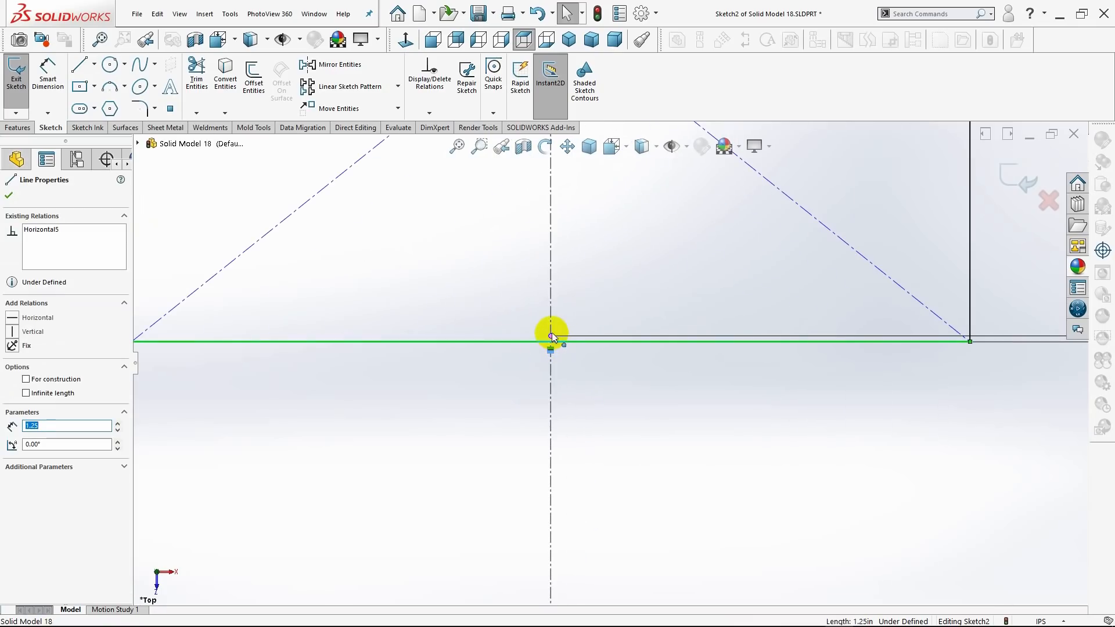
{"action": "left_click", "coordinate": [551, 336], "text": "ctrl"}
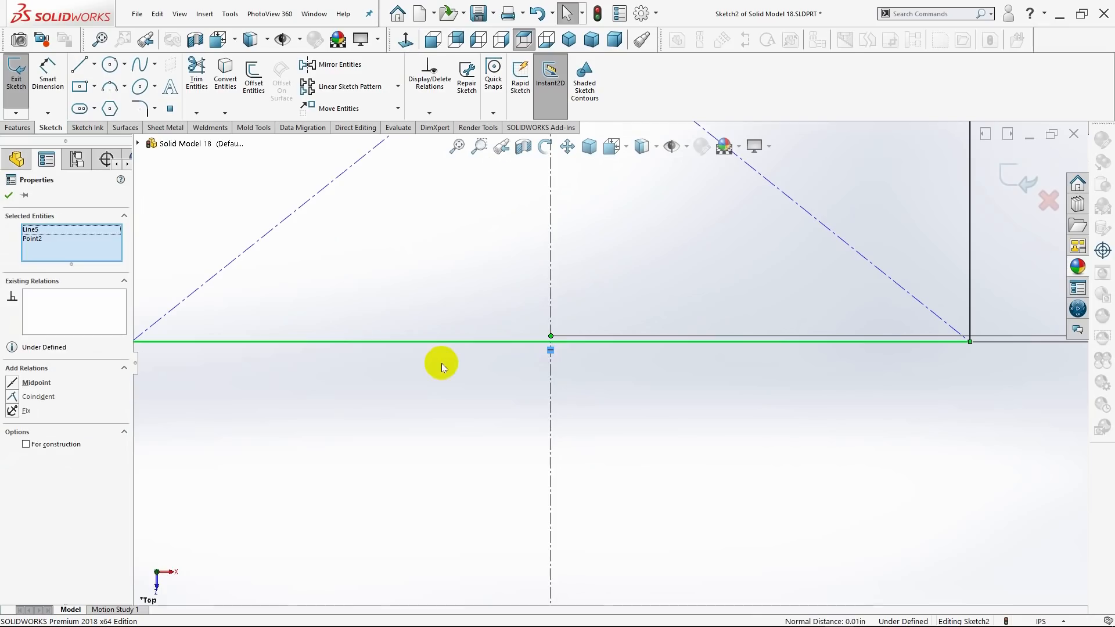
{"action": "left_click", "coordinate": [11, 397]}
{"action": "left_click", "coordinate": [6, 199]}
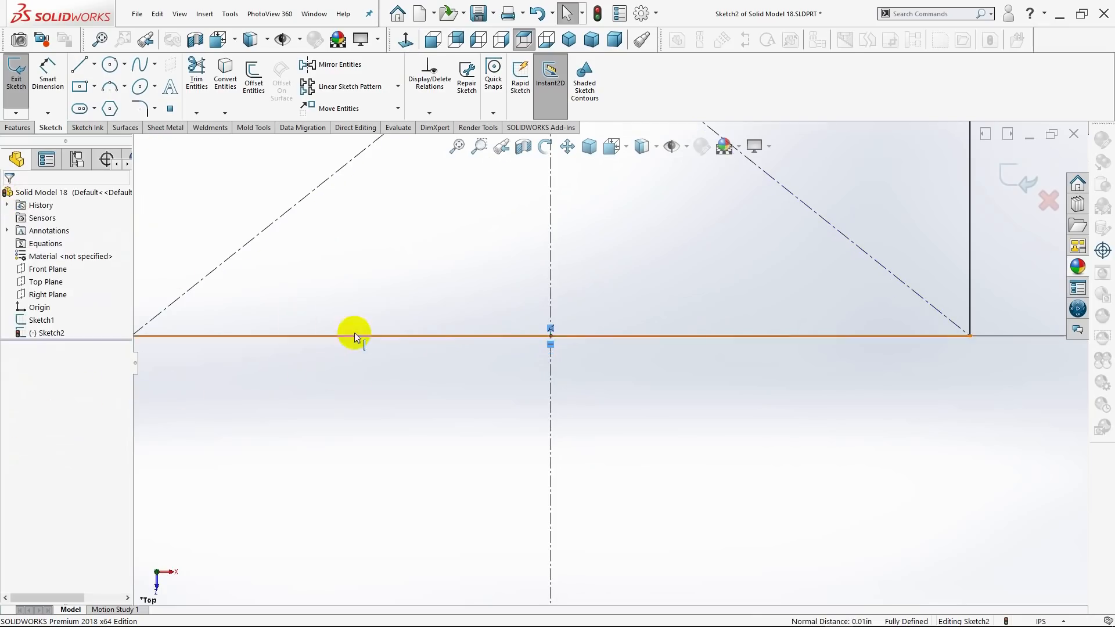
Exit the rectangle sketch, show the isometric view and start a new sketch on the Right Plane.
{"action": "scroll", "coordinate": [528, 279], "scroll_direction": "up", "scroll_amount": 6}
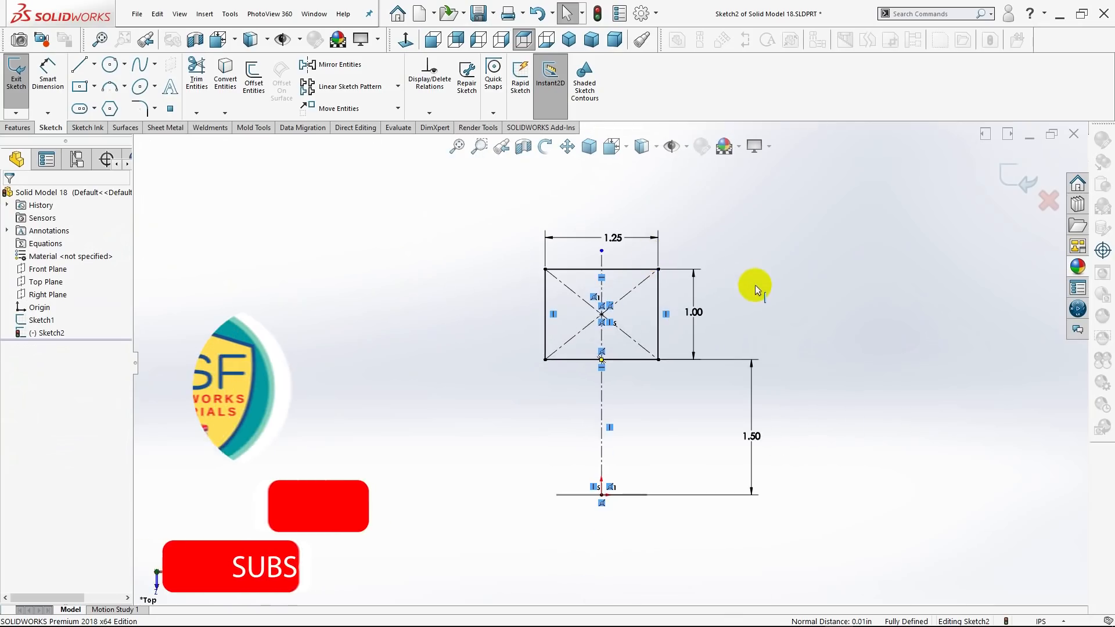
{"action": "scroll", "coordinate": [751, 289], "scroll_direction": "down", "scroll_amount": 2}
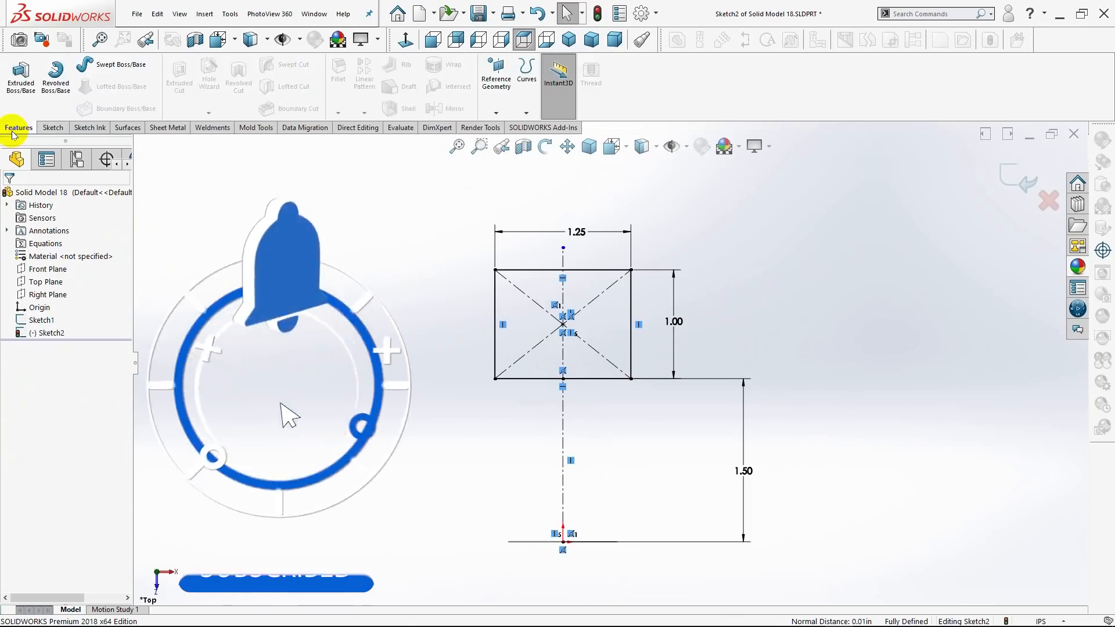
{"action": "left_click", "coordinate": [20, 104]}
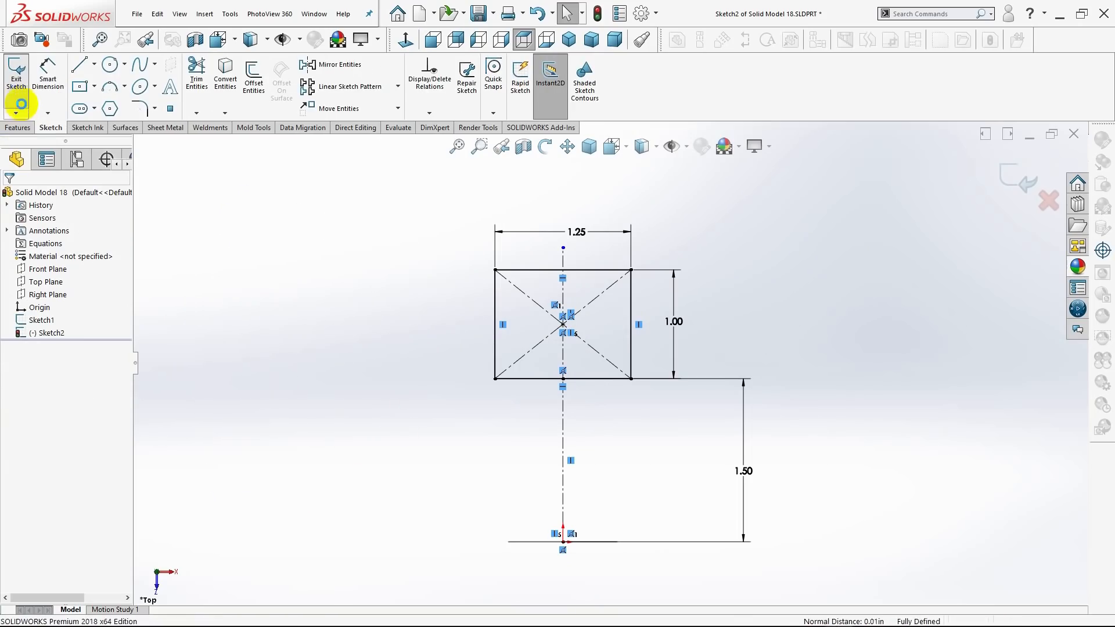
{"action": "left_click", "coordinate": [569, 39]}
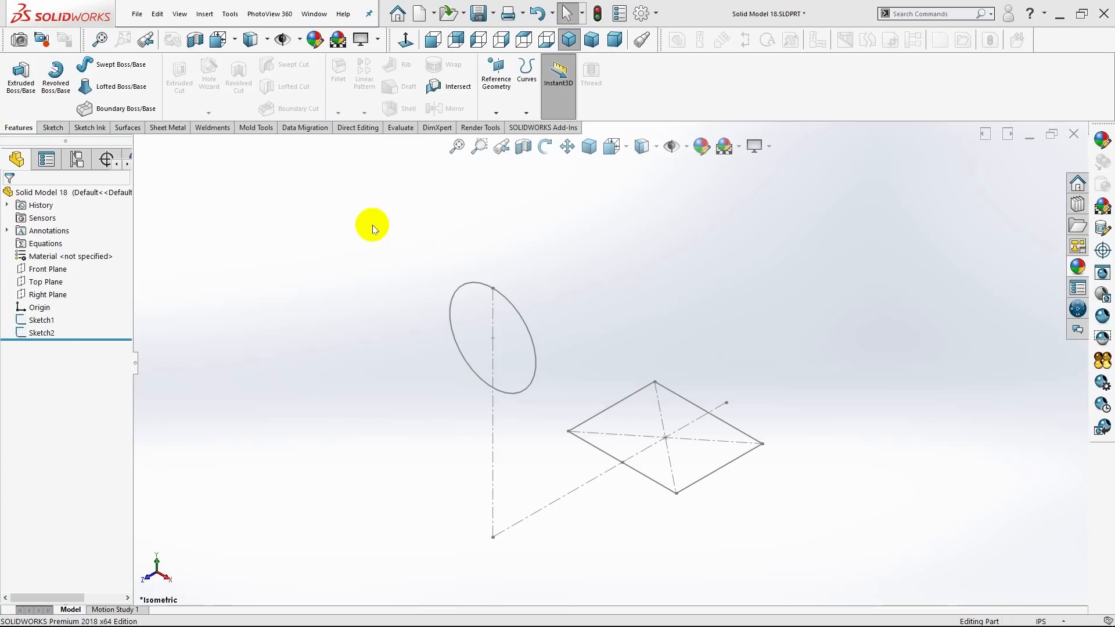
{"action": "left_click", "coordinate": [39, 295]}
{"action": "left_click", "coordinate": [47, 275]}
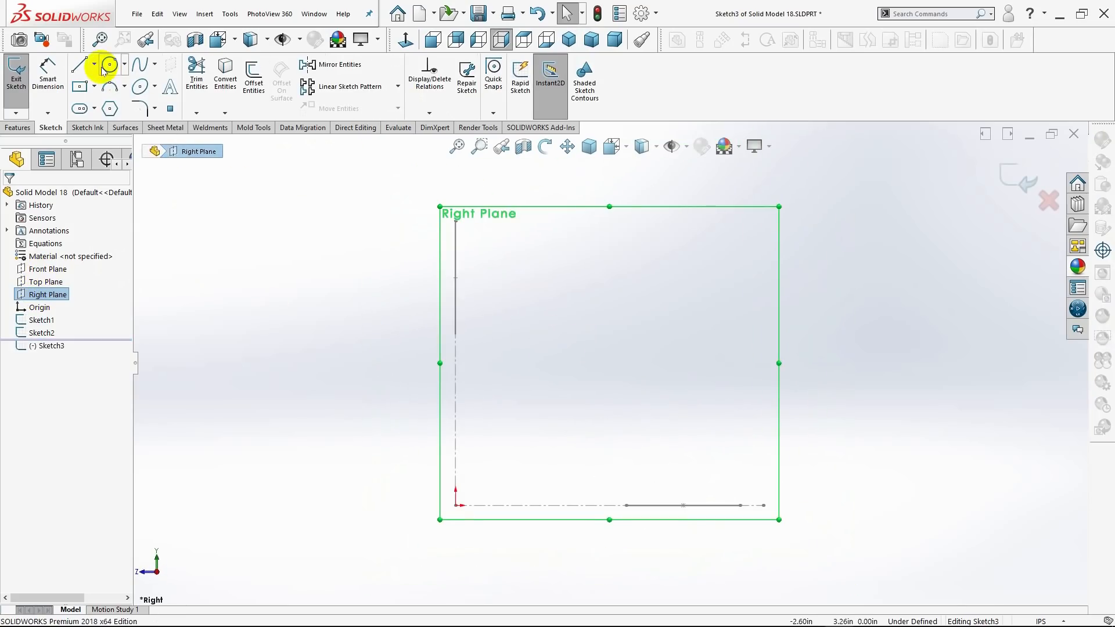
Draw a three-point arc of 2.5 in radius from the circle's uppermost point to the rectangle edge farthest from the origin.
{"action": "left_click", "coordinate": [124, 90]}
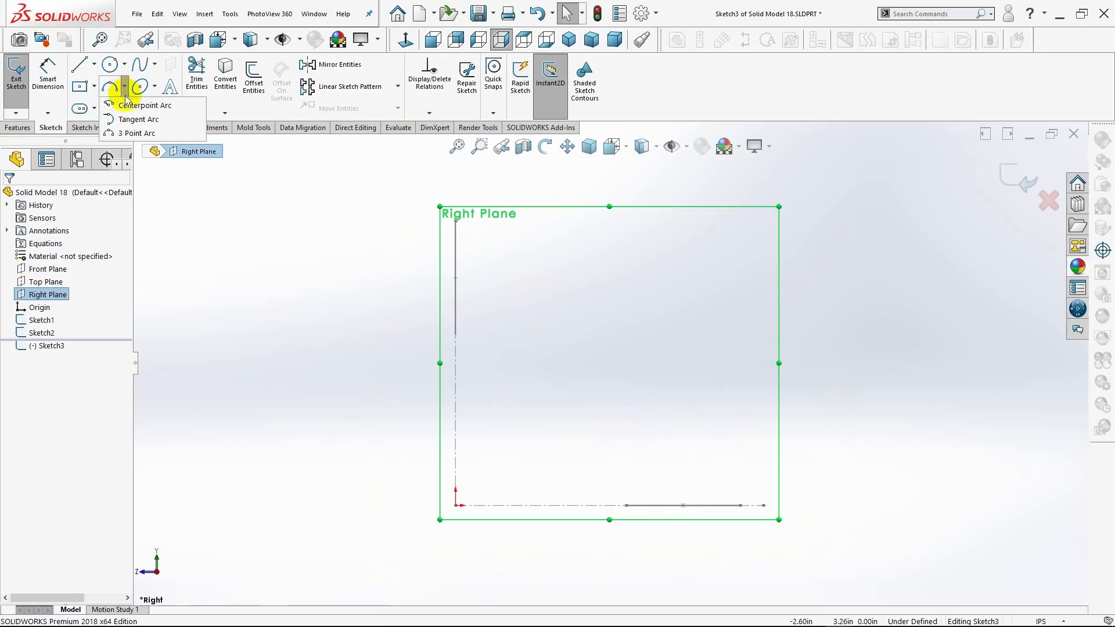
{"action": "left_click", "coordinate": [129, 133]}
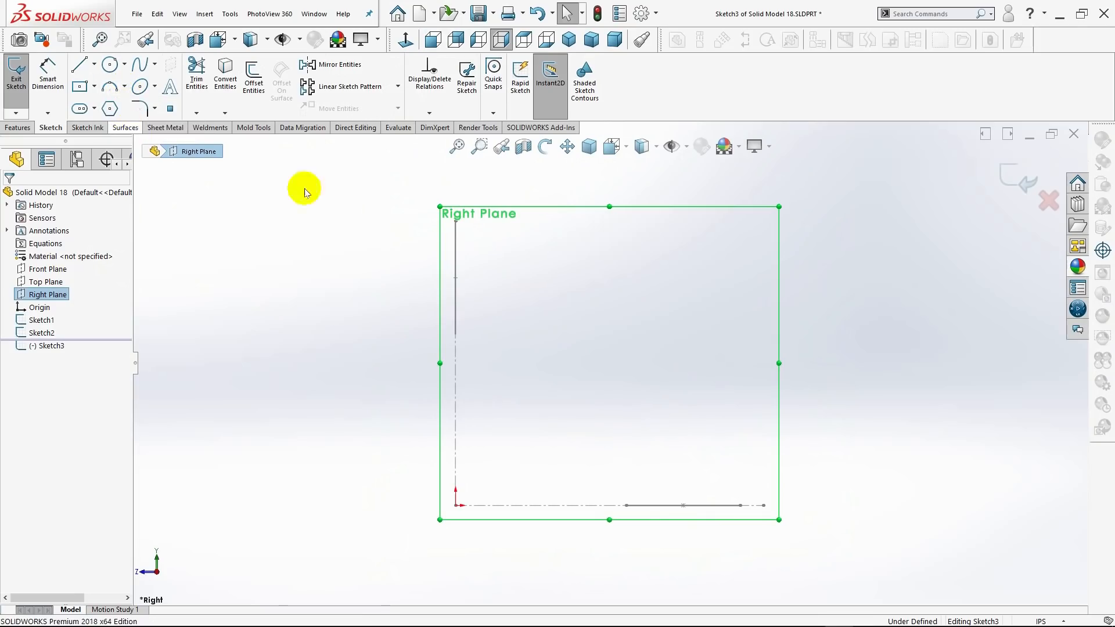
{"action": "left_click", "coordinate": [456, 221]}
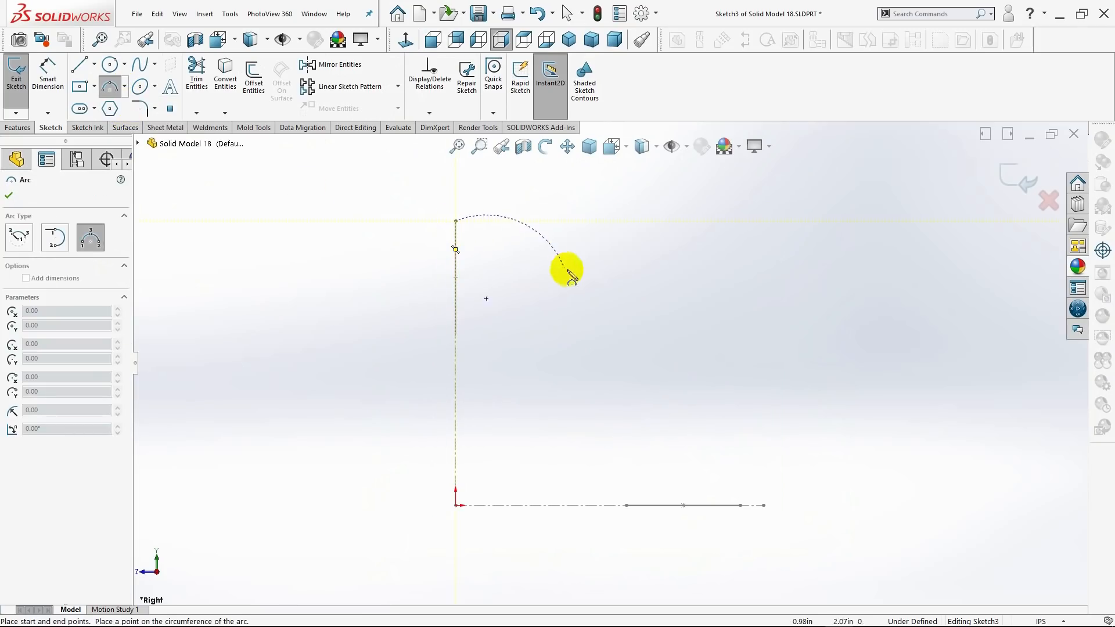
{"action": "left_click", "coordinate": [742, 506]}
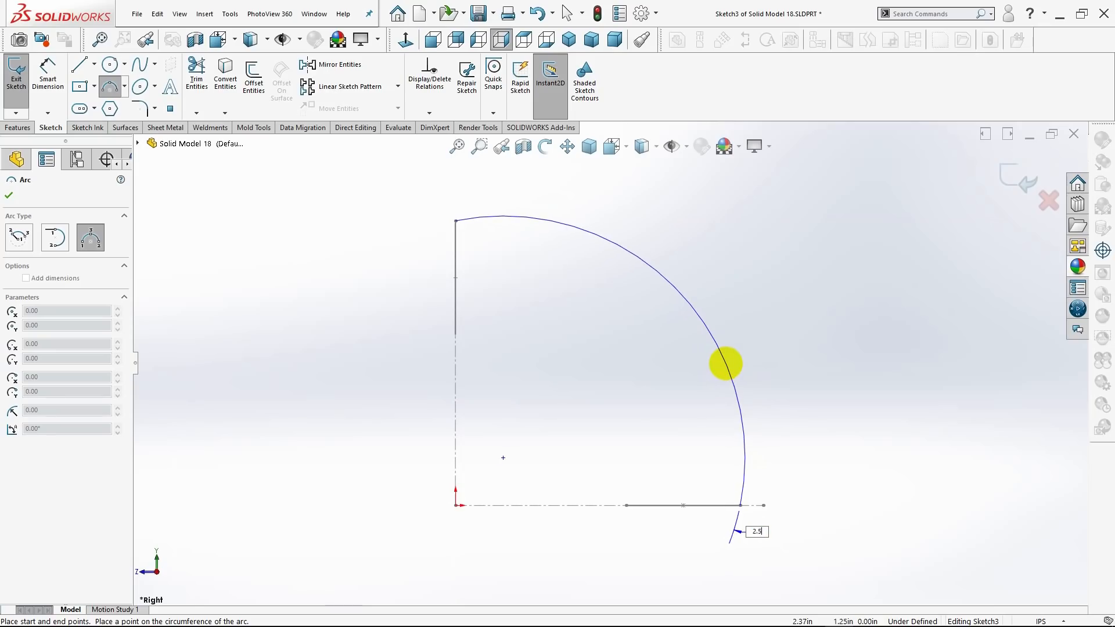
{"action": "left_click", "coordinate": [728, 367]}
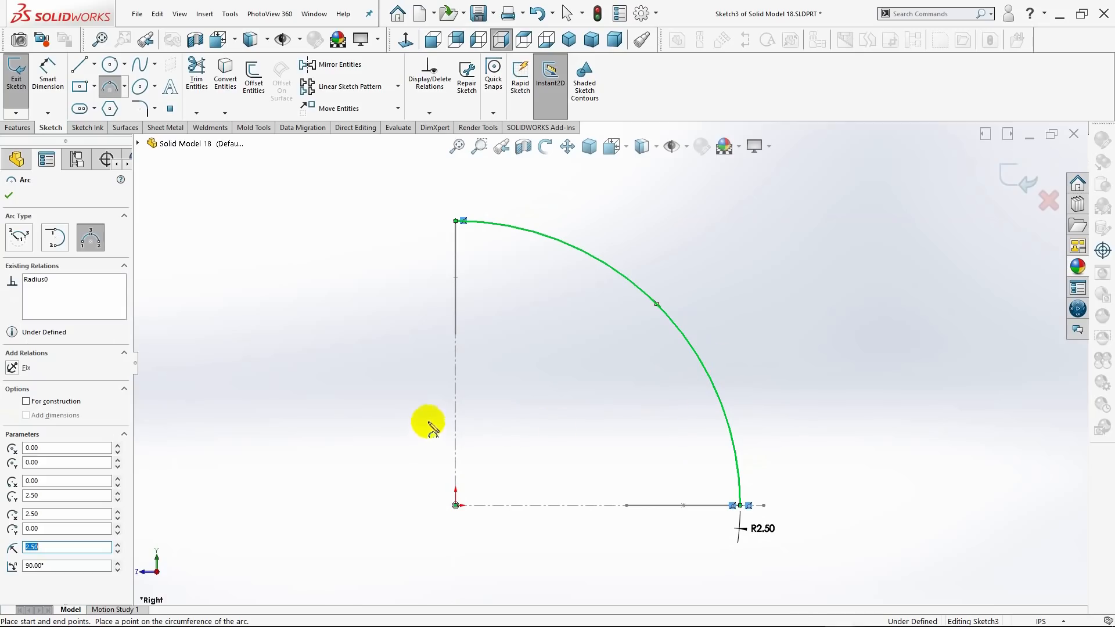
Draw a three-point arc of 1.50 in radius from the rectangle edge nearest the origin to the circle's lowest point and finish the arc command.
{"action": "scroll", "coordinate": [459, 343], "scroll_direction": "down", "scroll_amount": 5}
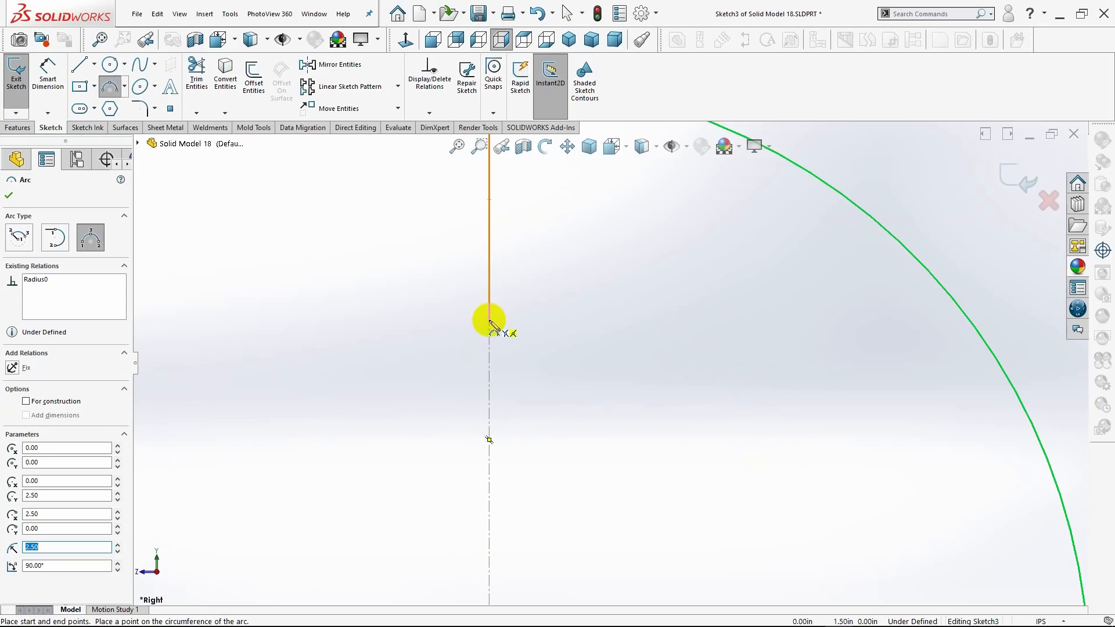
{"action": "scroll", "coordinate": [489, 319], "scroll_direction": "up", "scroll_amount": 4}
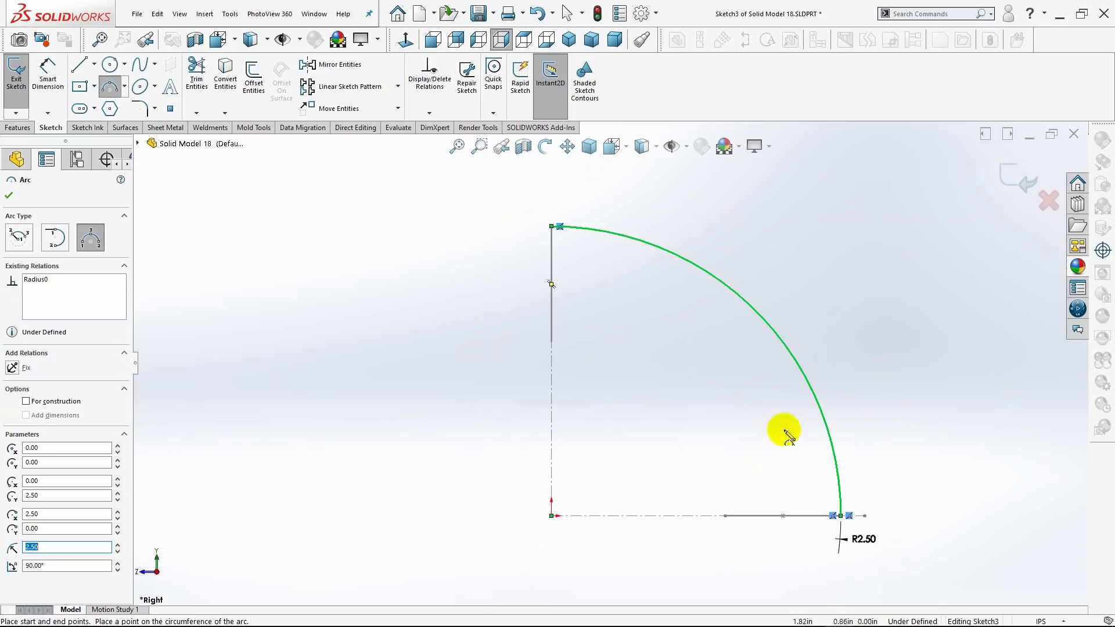
{"action": "left_click", "coordinate": [726, 515]}
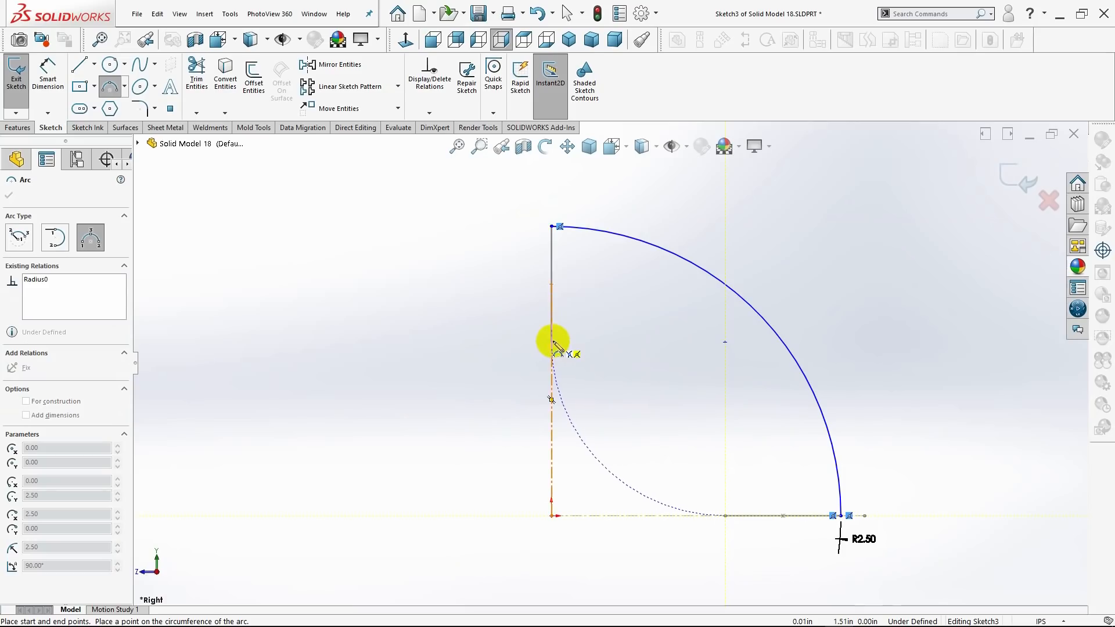
{"action": "left_click", "coordinate": [553, 342]}
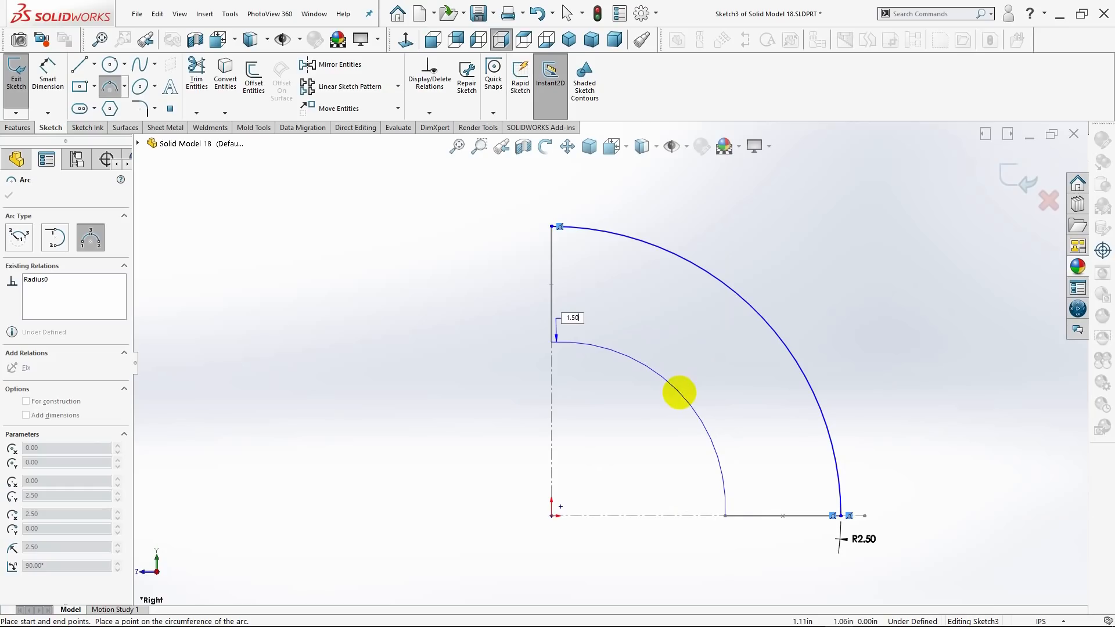
{"action": "left_click", "coordinate": [684, 399]}
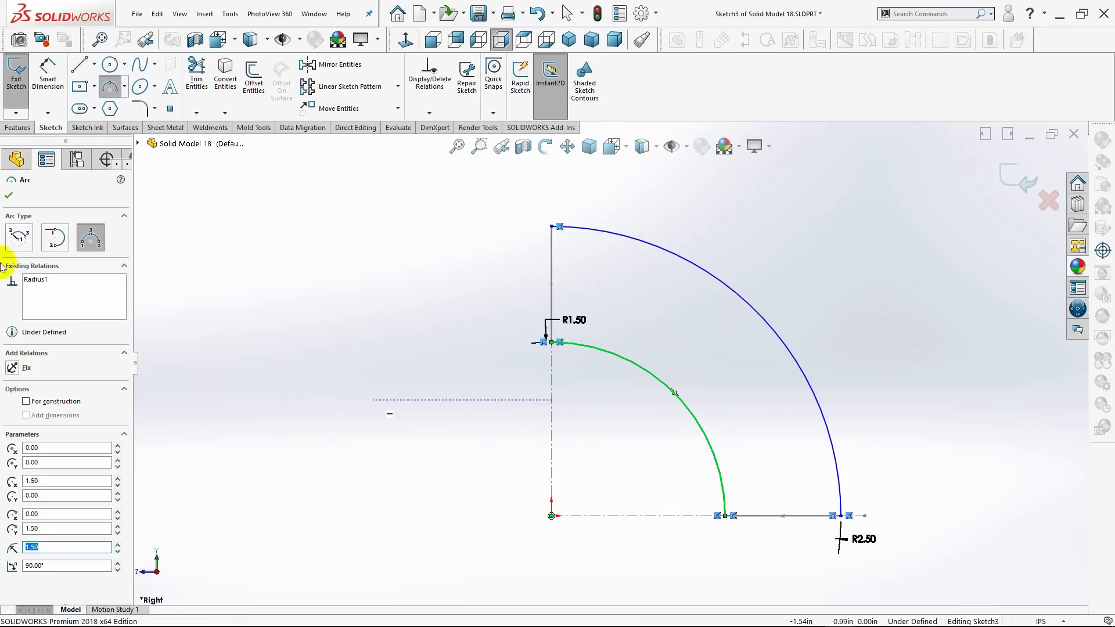
{"action": "left_click", "coordinate": [9, 197]}
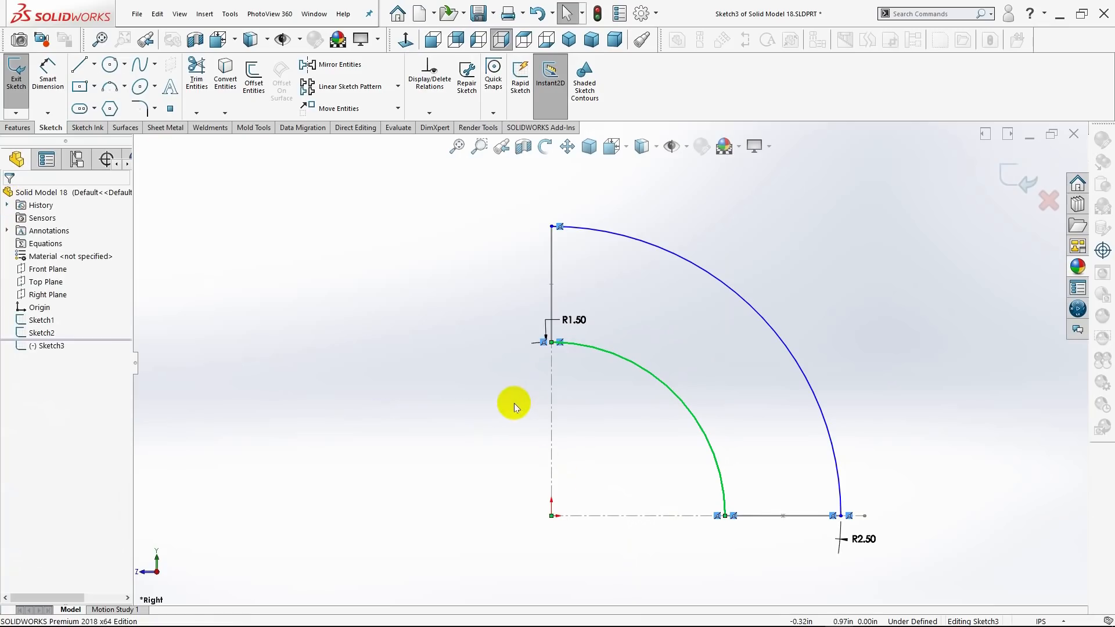
Move the inner arc's radius dimension into the space between the two arcs and show the isometric view.
{"action": "left_click_drag", "start_coordinate": [580, 321], "coordinate": [718, 367]}
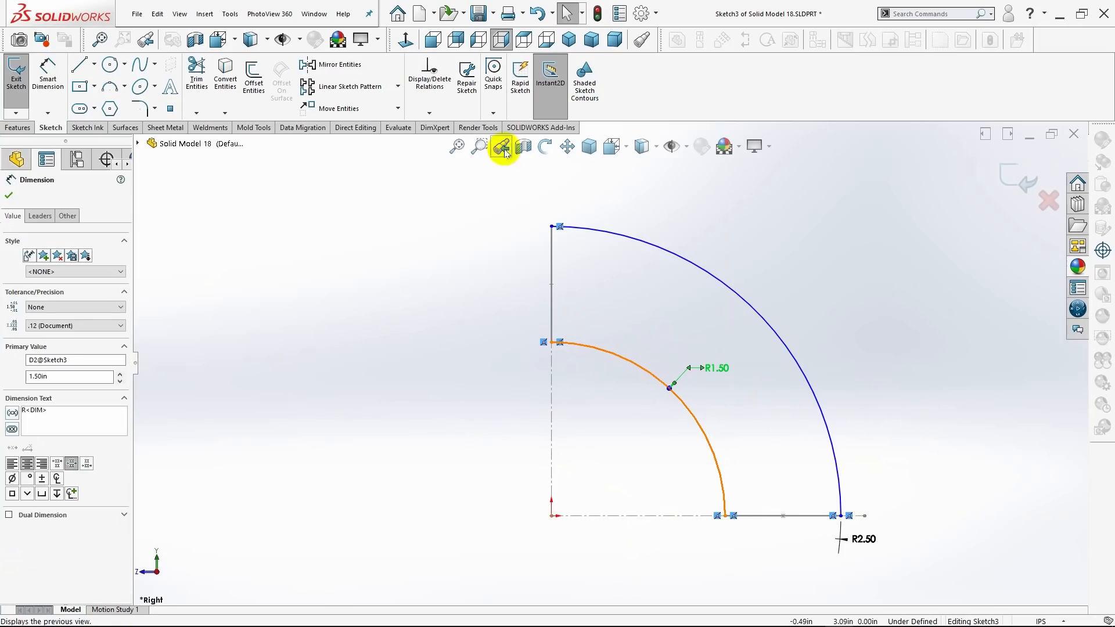
{"action": "left_click", "coordinate": [569, 41]}
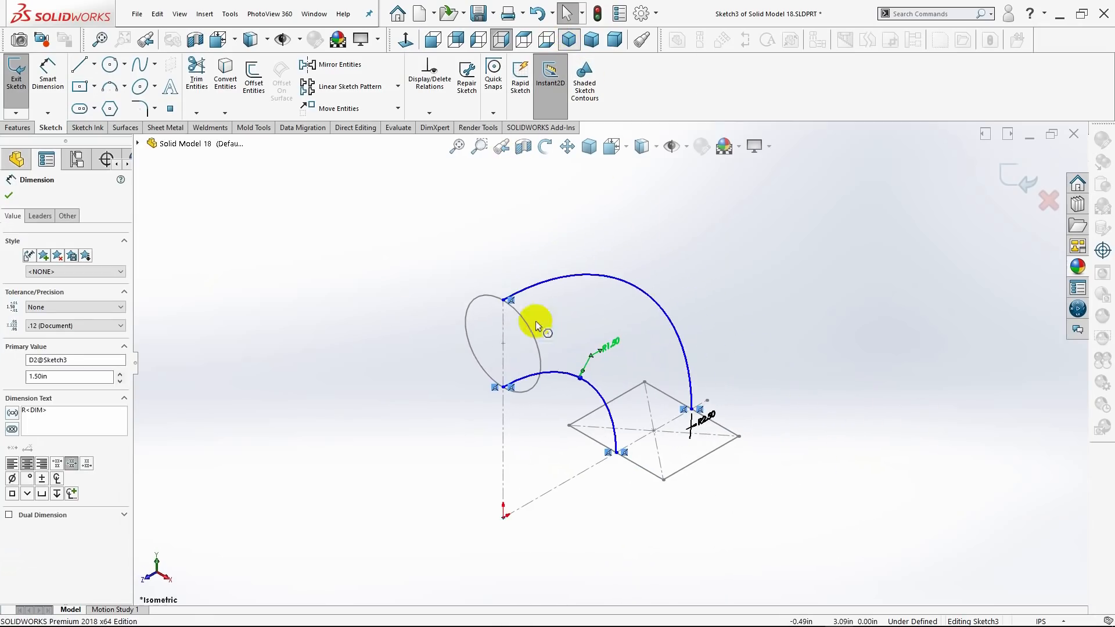
{"action": "left_click", "coordinate": [546, 372]}
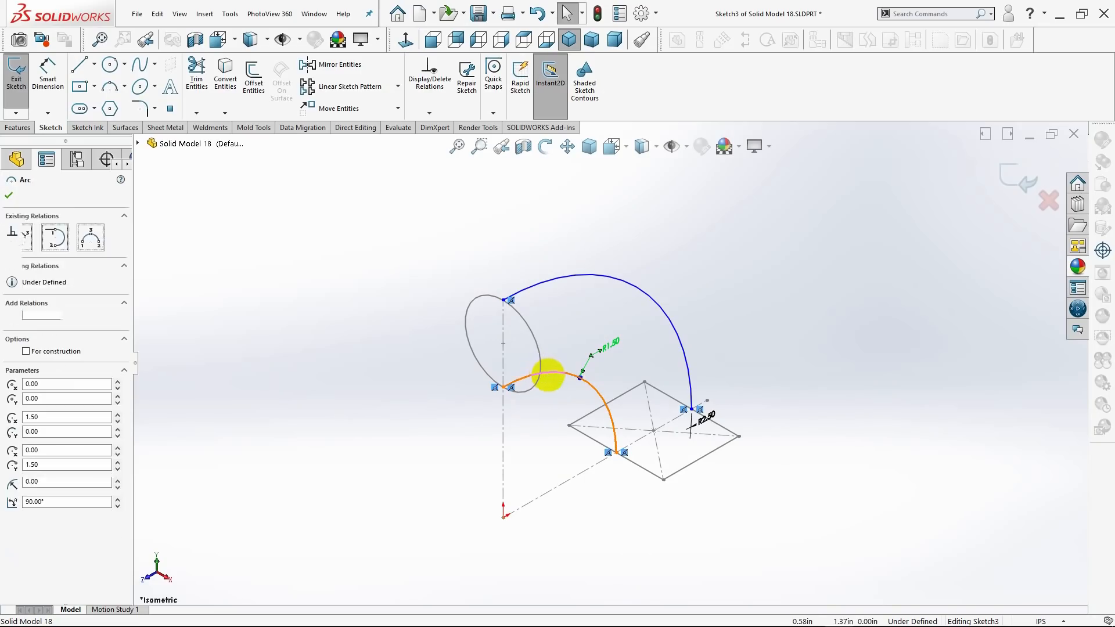
{"action": "left_click", "coordinate": [523, 391], "text": "ctrl"}
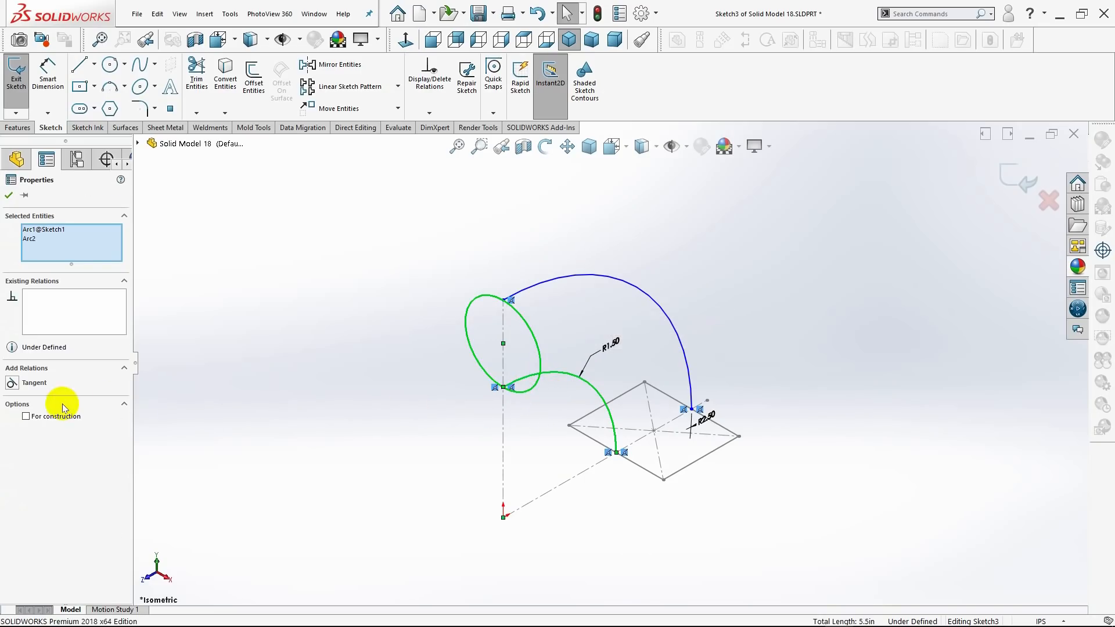
{"action": "scroll", "coordinate": [578, 397], "scroll_direction": "down", "scroll_amount": 4}
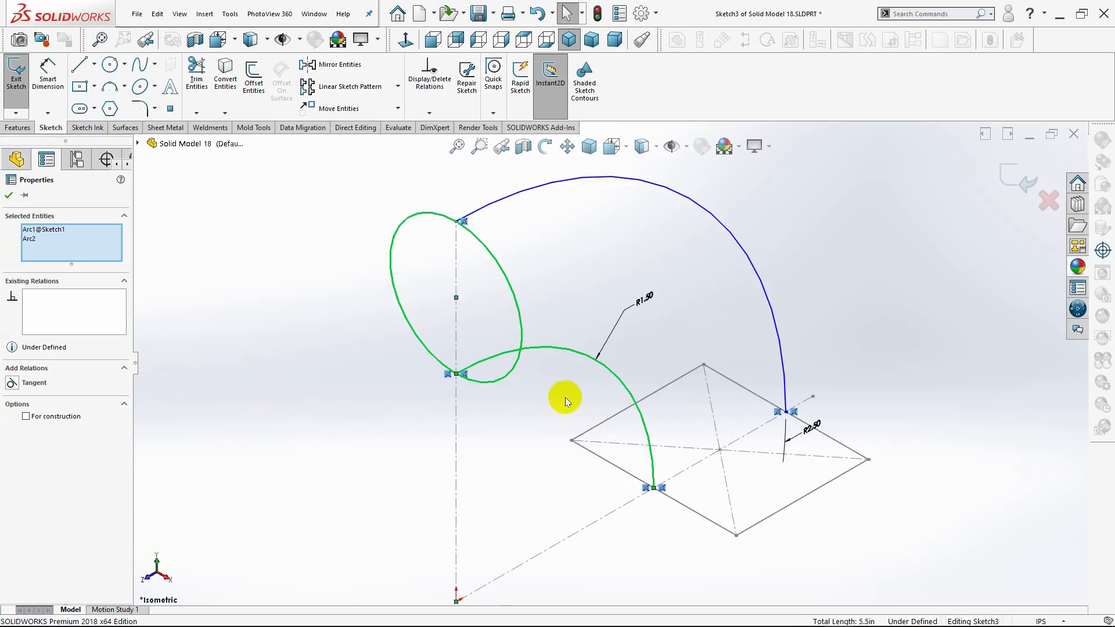
{"action": "left_click", "coordinate": [356, 432]}
{"action": "scroll", "coordinate": [448, 371], "scroll_direction": "down", "scroll_amount": 3}
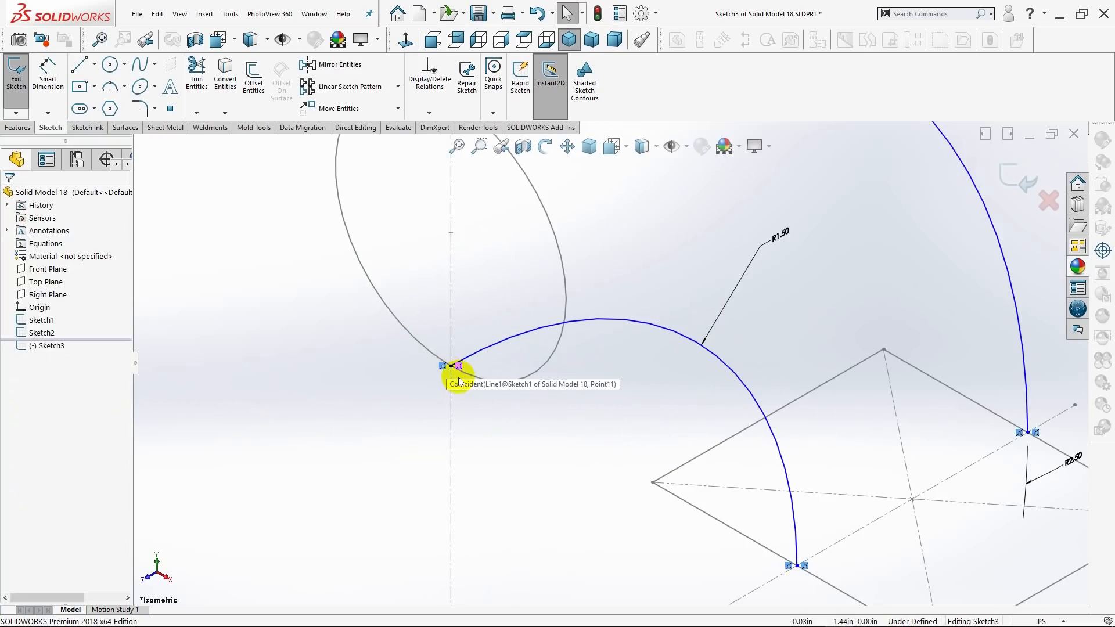
{"action": "scroll", "coordinate": [452, 377], "scroll_direction": "down", "scroll_amount": 2}
{"action": "left_click", "coordinate": [518, 373]}
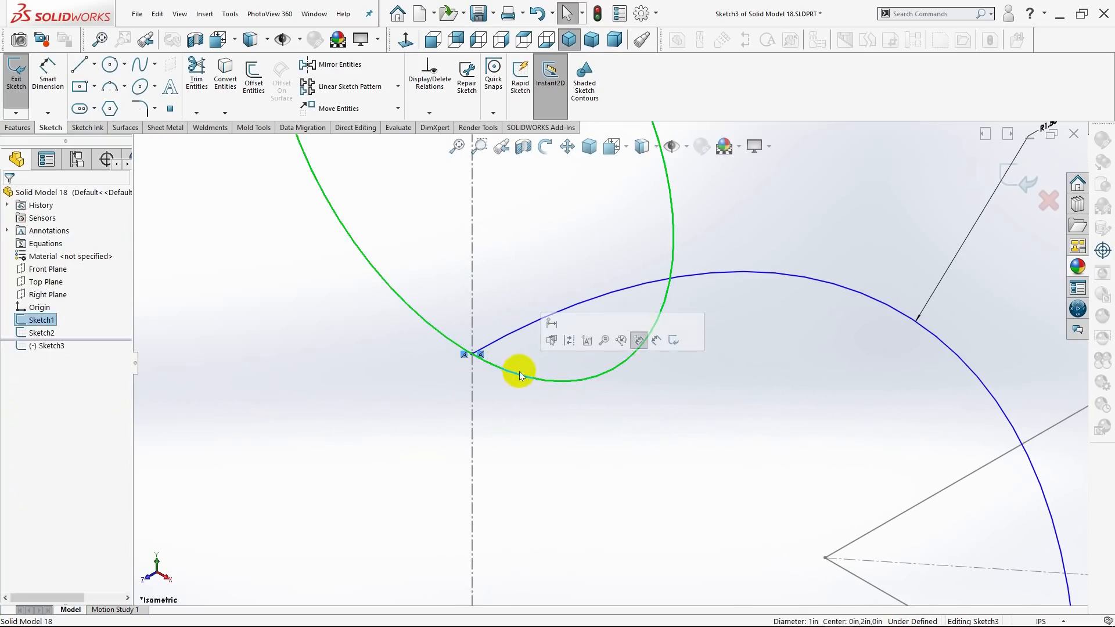
{"action": "left_click", "coordinate": [506, 340], "text": "ctrl"}
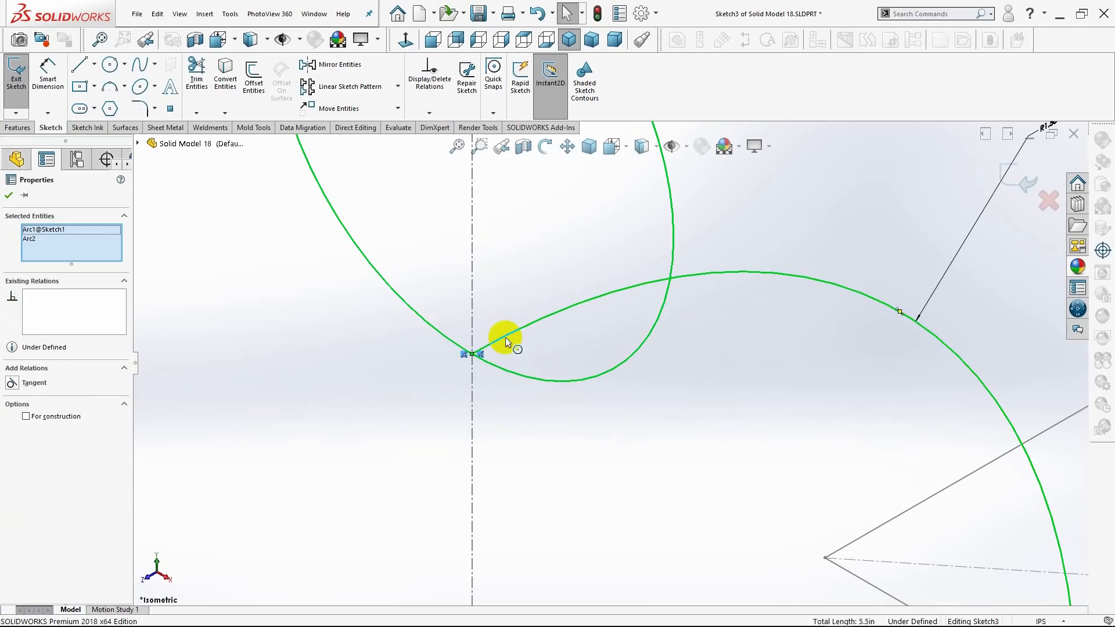
{"action": "left_click", "coordinate": [424, 365]}
{"action": "scroll", "coordinate": [685, 366], "scroll_direction": "up", "scroll_amount": 5}
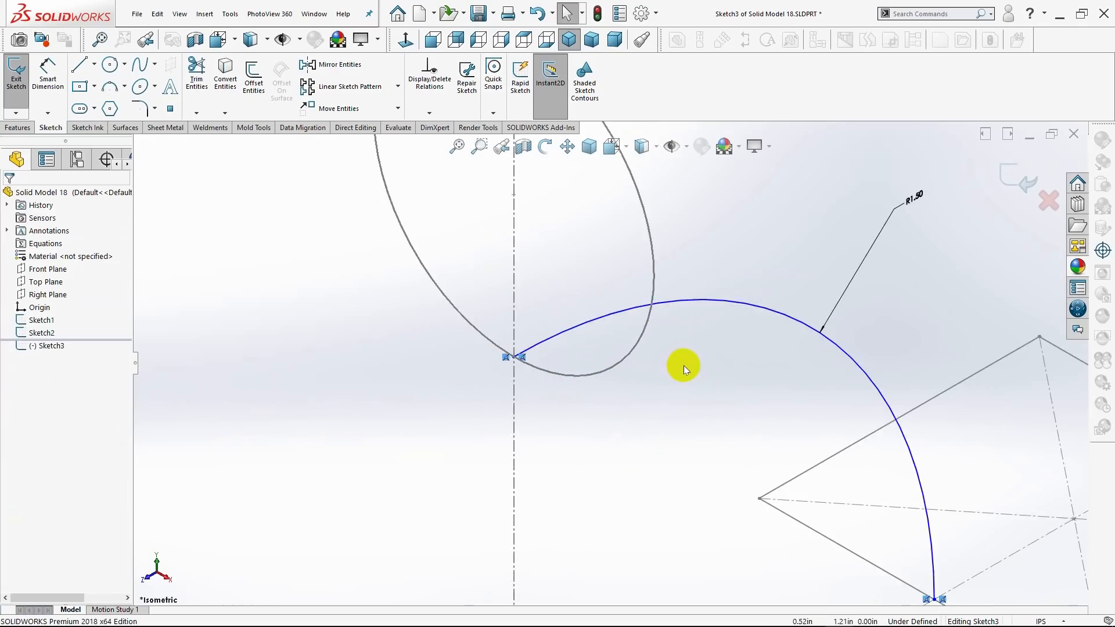
{"action": "scroll", "coordinate": [612, 194], "scroll_direction": "up", "scroll_amount": 2}
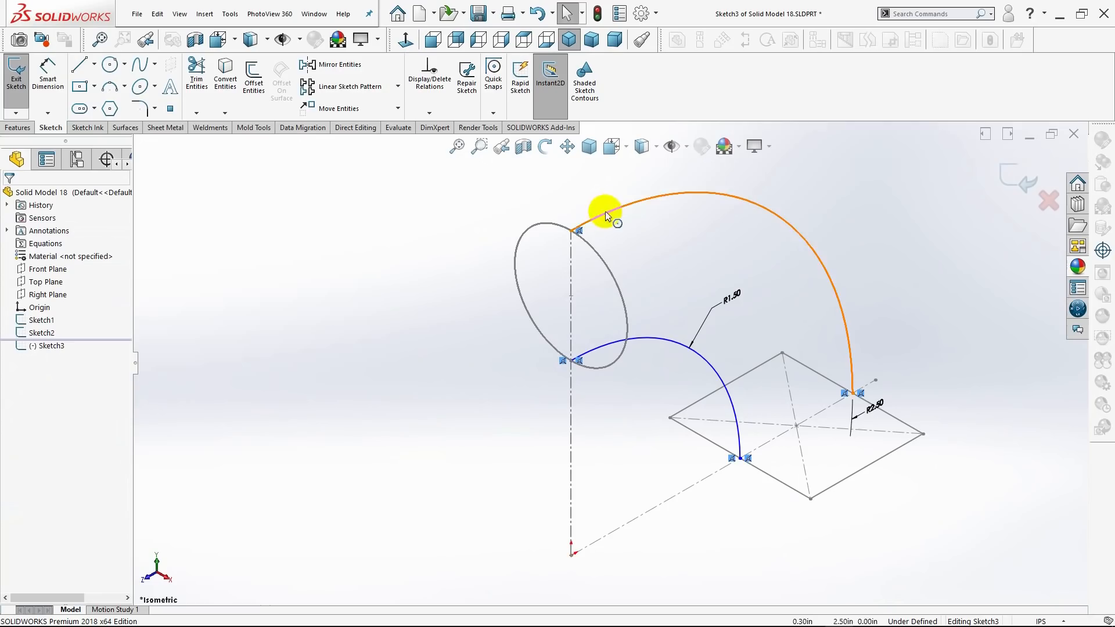
{"action": "left_click", "coordinate": [594, 222]}
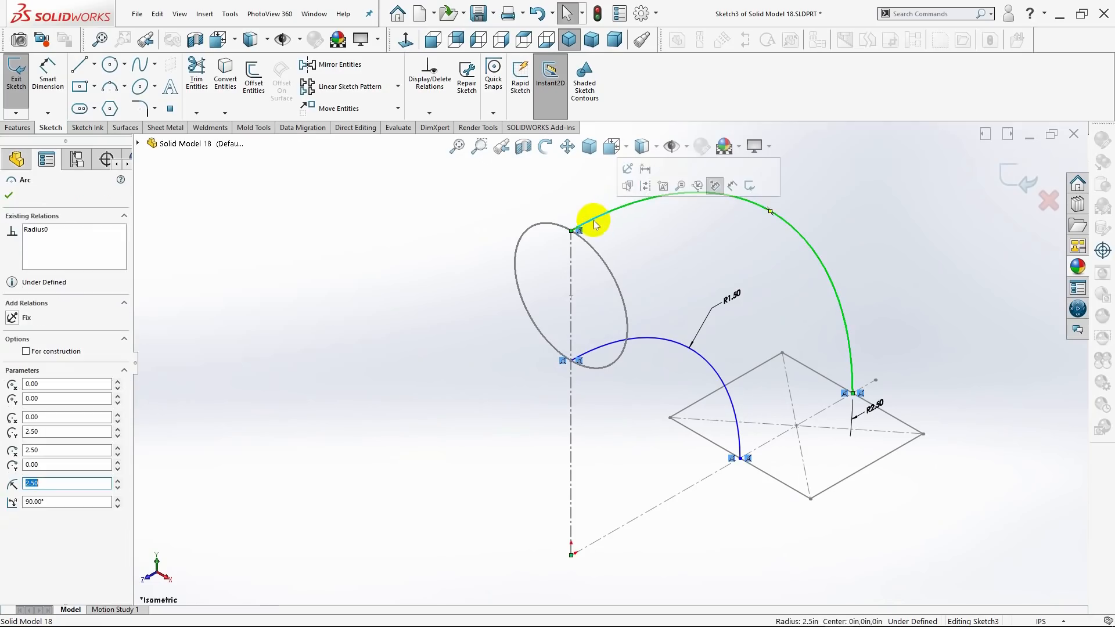
{"action": "left_click", "coordinate": [592, 251], "text": "ctrl"}
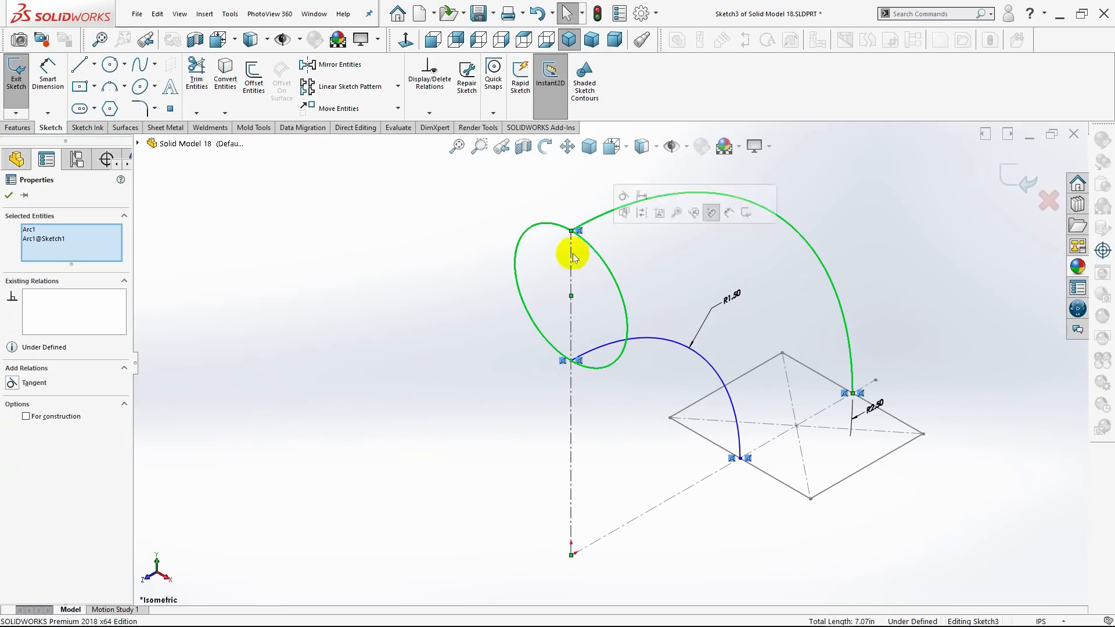
{"action": "left_click", "coordinate": [457, 250]}
Add a pierce relation between the outer arc's upper endpoint and the circle.
{"action": "scroll", "coordinate": [618, 244], "scroll_direction": "down", "scroll_amount": 5}
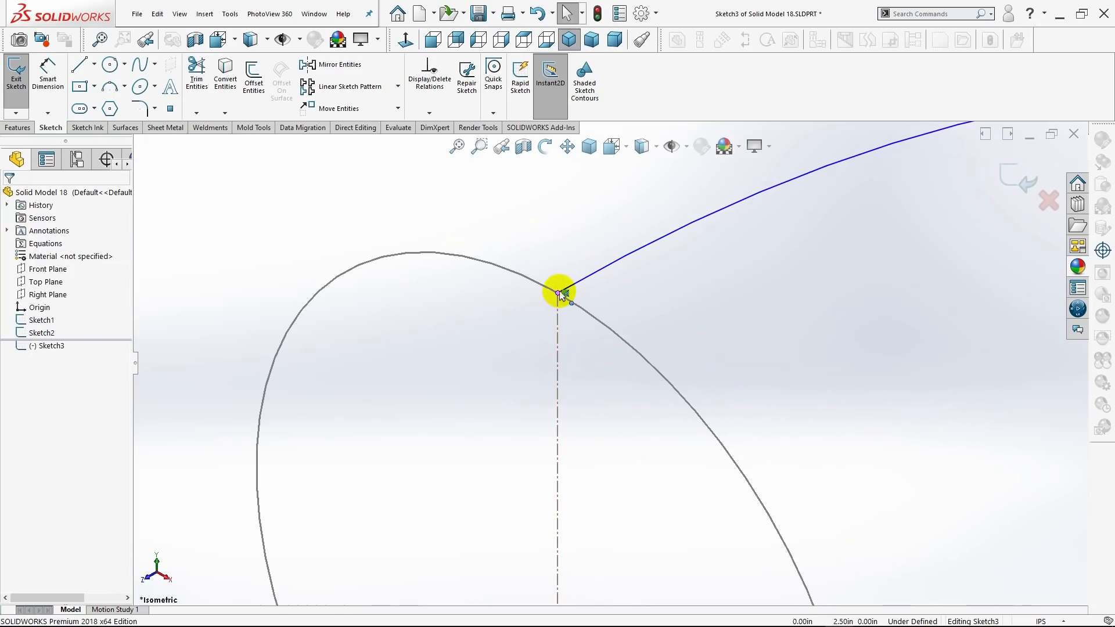
{"action": "left_click", "coordinate": [561, 293]}
{"action": "left_click", "coordinate": [576, 305], "text": "ctrl"}
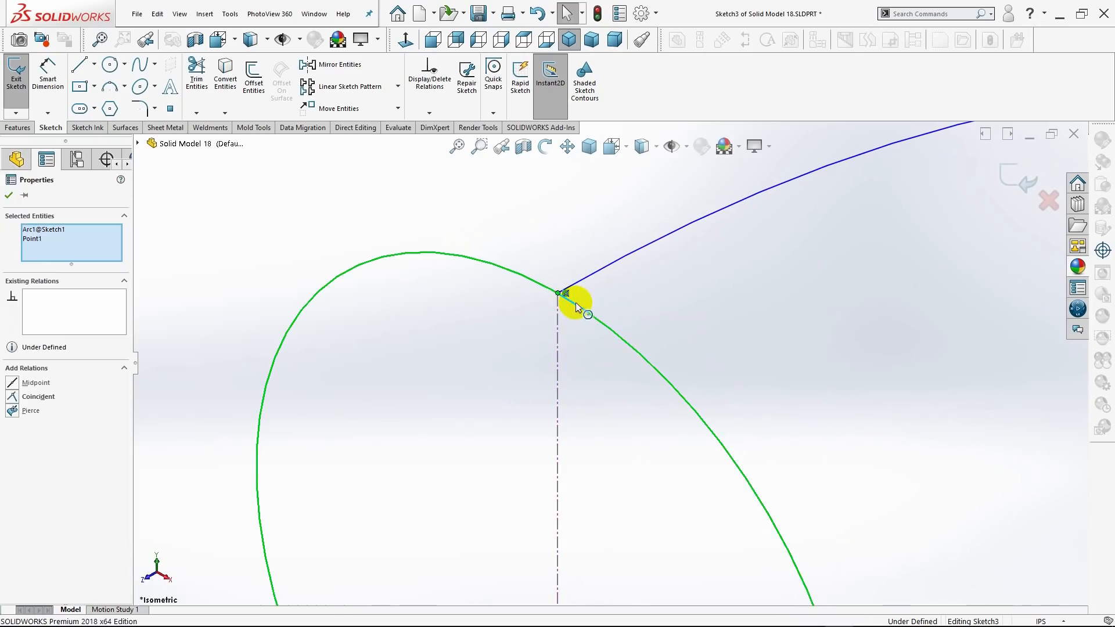
{"action": "left_click", "coordinate": [12, 411]}
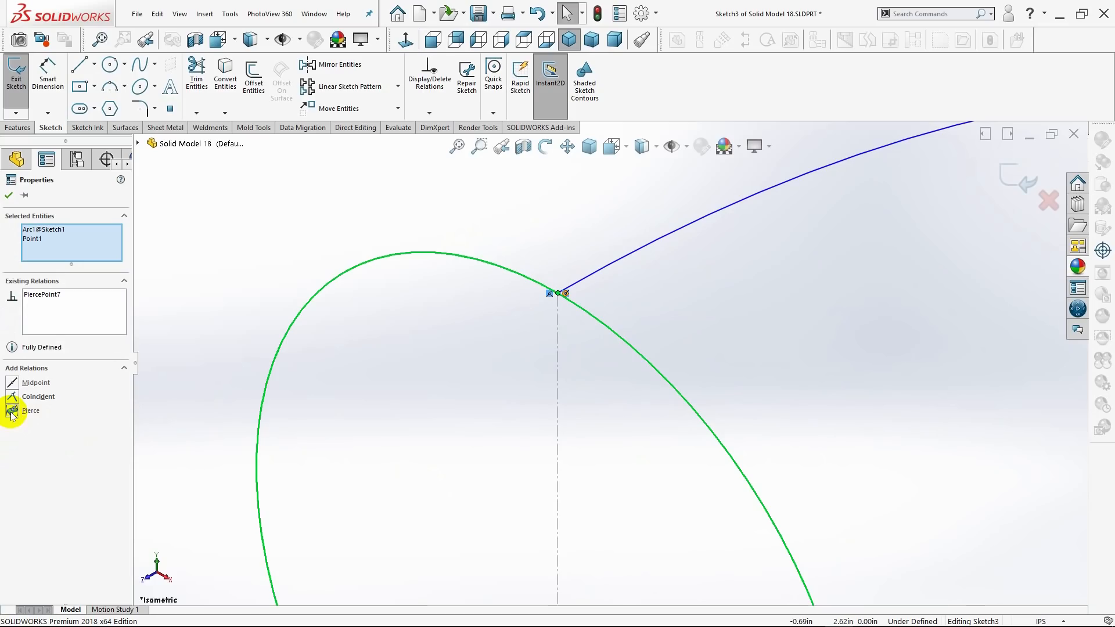
{"action": "scroll", "coordinate": [324, 464], "scroll_direction": "up", "scroll_amount": 2}
{"action": "left_click", "coordinate": [9, 198]}
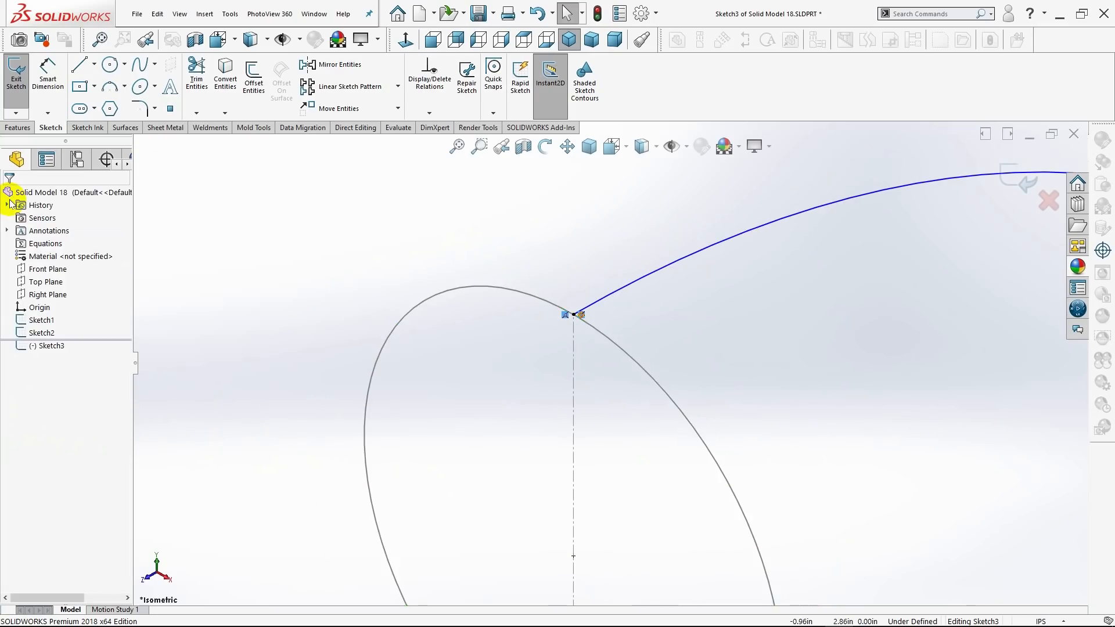
Add a pierce relation between the inner arc's upper endpoint and the circle.
{"action": "scroll", "coordinate": [427, 403], "scroll_direction": "up", "scroll_amount": 2}
{"action": "scroll", "coordinate": [427, 403], "scroll_direction": "up", "scroll_amount": 4}
{"action": "scroll", "coordinate": [569, 410], "scroll_direction": "down", "scroll_amount": 5}
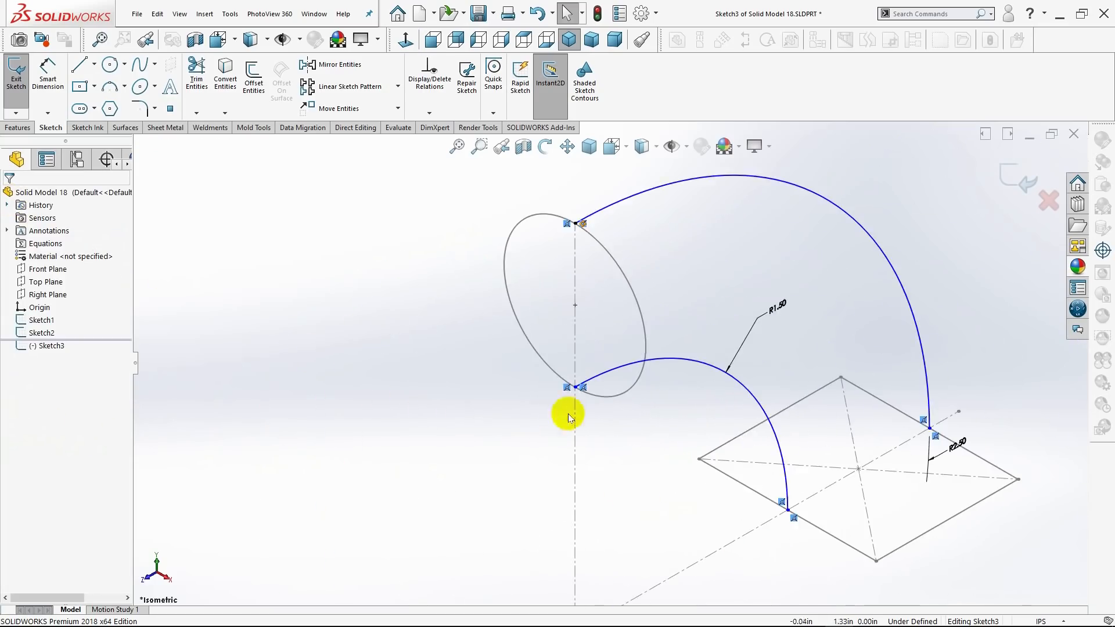
{"action": "left_click", "coordinate": [603, 393]}
{"action": "left_click", "coordinate": [603, 392], "text": "ctrl"}
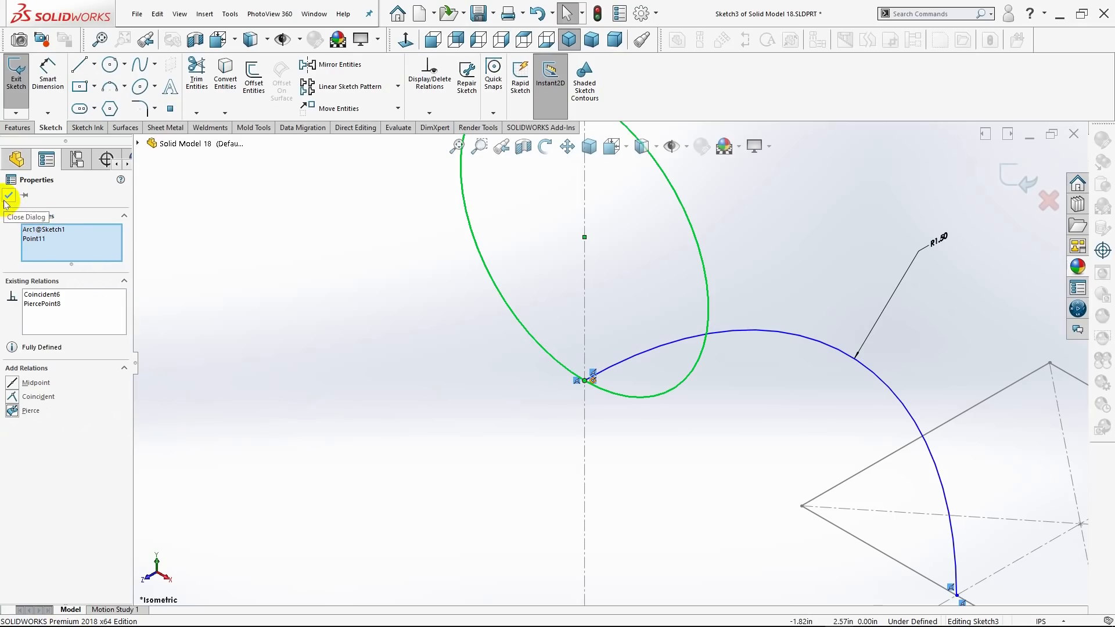
Add a pierce relation between the inner arc's lower endpoint and the rectangle edge nearest the origin.
{"action": "scroll", "coordinate": [686, 471], "scroll_direction": "up", "scroll_amount": 3}
{"action": "scroll", "coordinate": [803, 507], "scroll_direction": "down", "scroll_amount": 5}
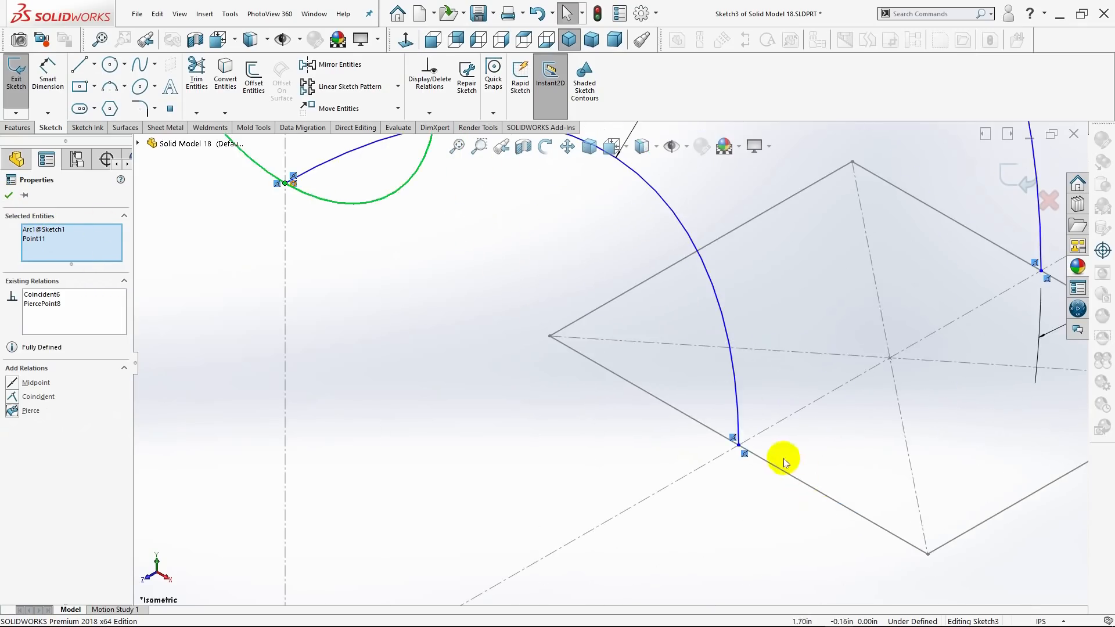
{"action": "scroll", "coordinate": [755, 453], "scroll_direction": "down", "scroll_amount": 3}
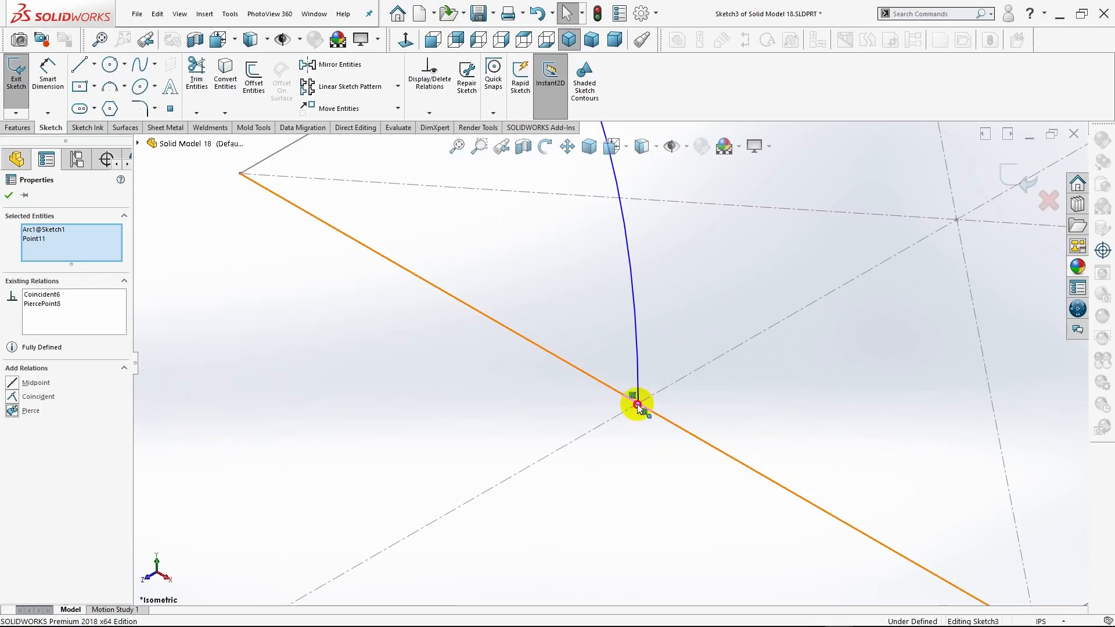
{"action": "left_click", "coordinate": [638, 404]}
{"action": "left_click", "coordinate": [668, 425], "text": "ctrl"}
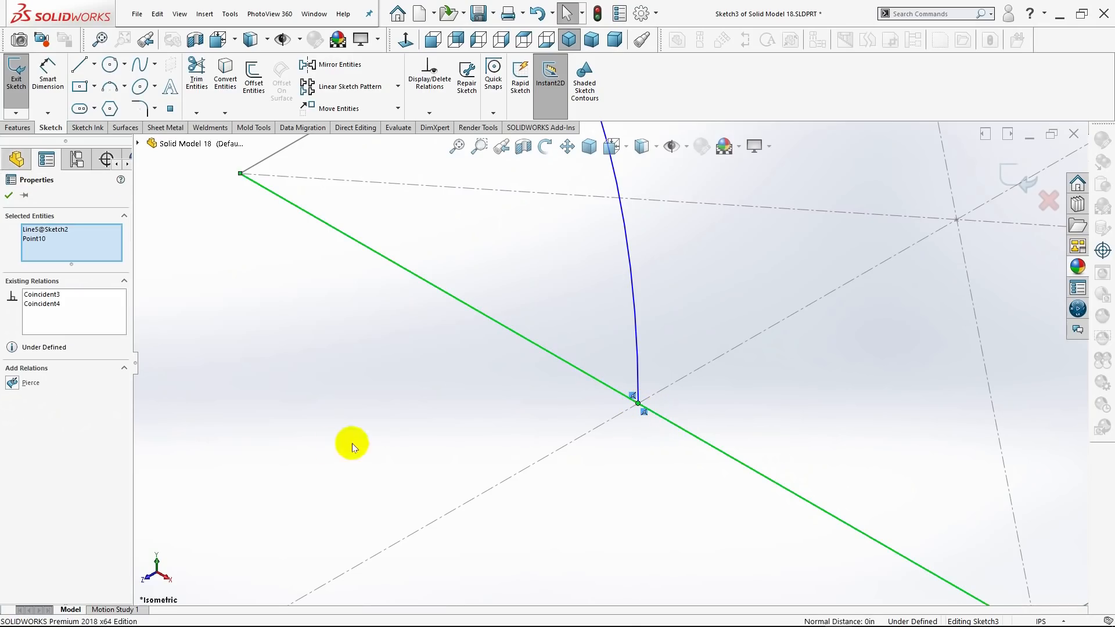
{"action": "left_click", "coordinate": [13, 384]}
Add a pierce relation between the outer arc's lower endpoint and the rectangle edge farthest from the origin.
{"action": "scroll", "coordinate": [867, 461], "scroll_direction": "up", "scroll_amount": 5}
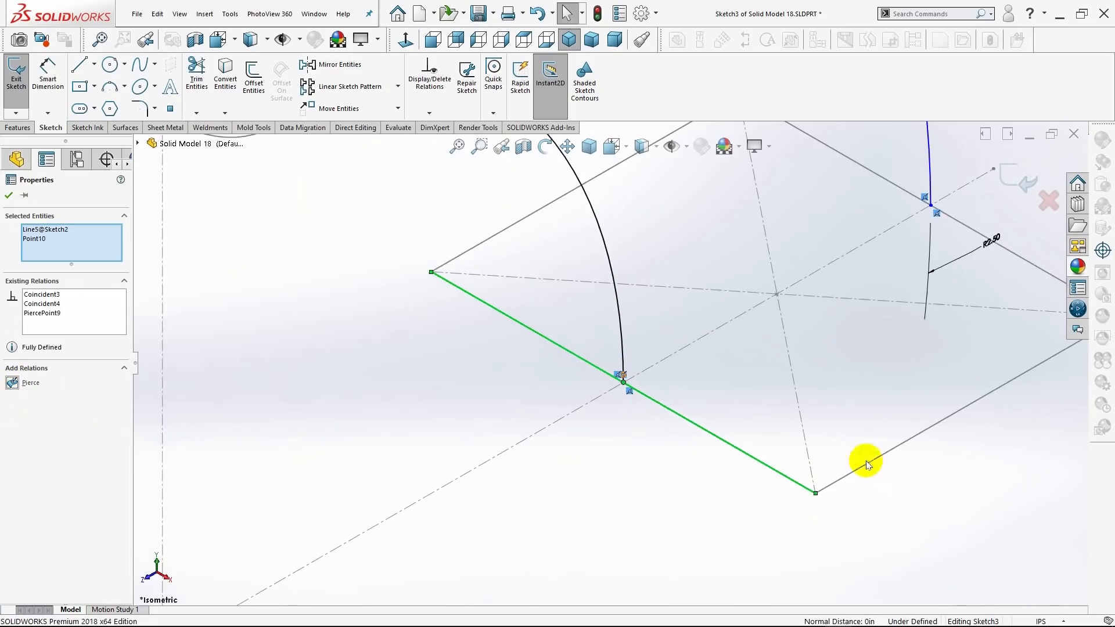
{"action": "scroll", "coordinate": [802, 293], "scroll_direction": "down", "scroll_amount": 6}
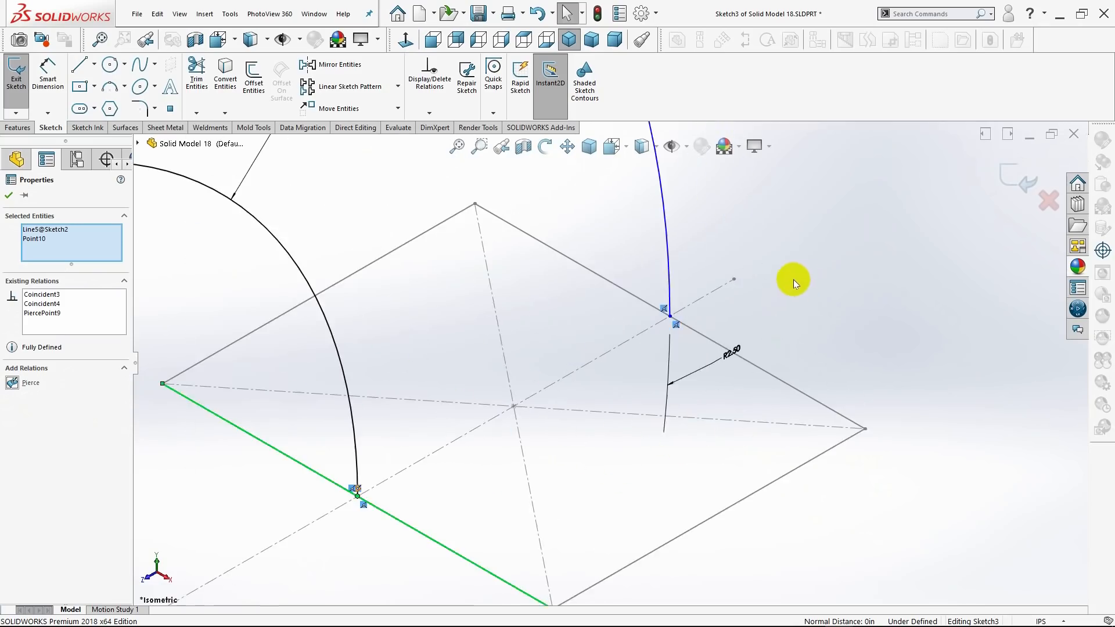
{"action": "left_click", "coordinate": [660, 318]}
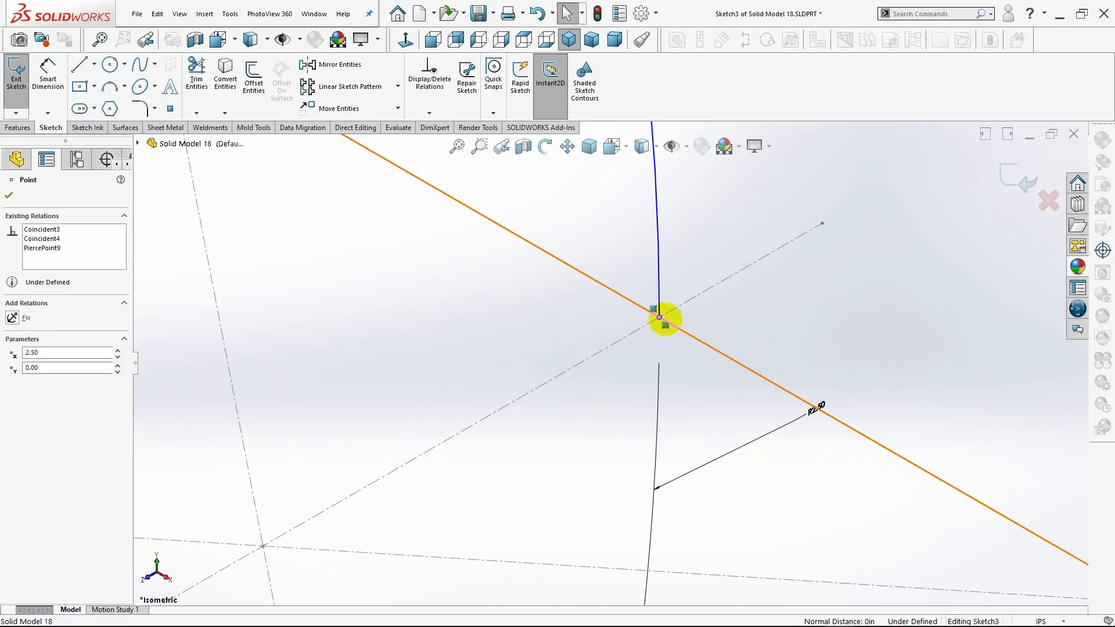
{"action": "key", "text": "Escape"}
{"action": "left_click", "coordinate": [687, 335], "text": "ctrl"}
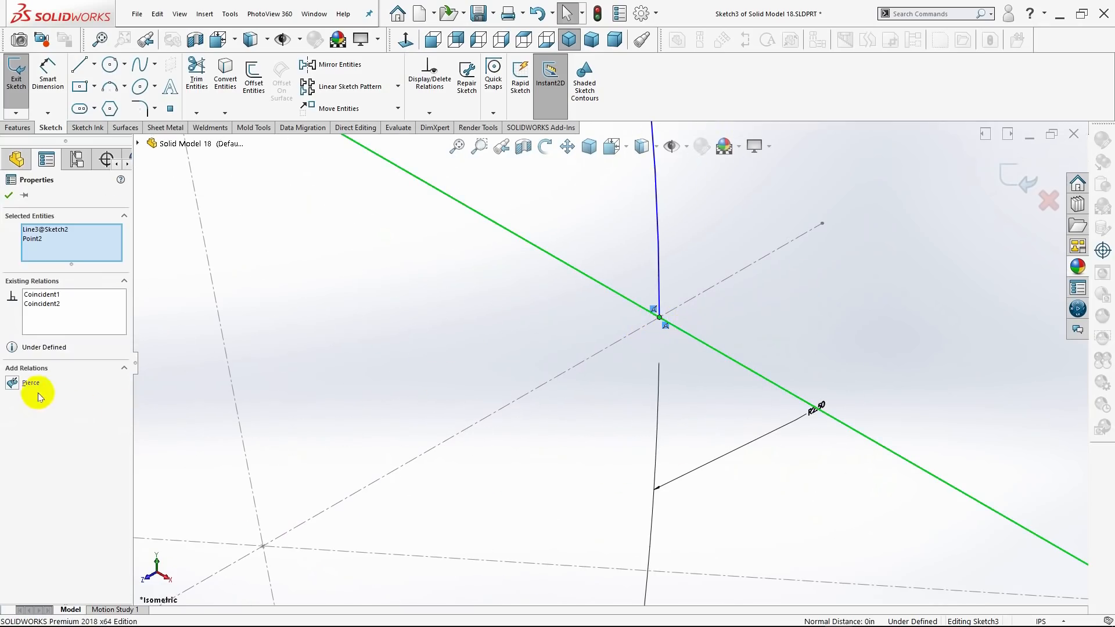
{"action": "left_click", "coordinate": [16, 383]}
{"action": "scroll", "coordinate": [396, 444], "scroll_direction": "up", "scroll_amount": 1}
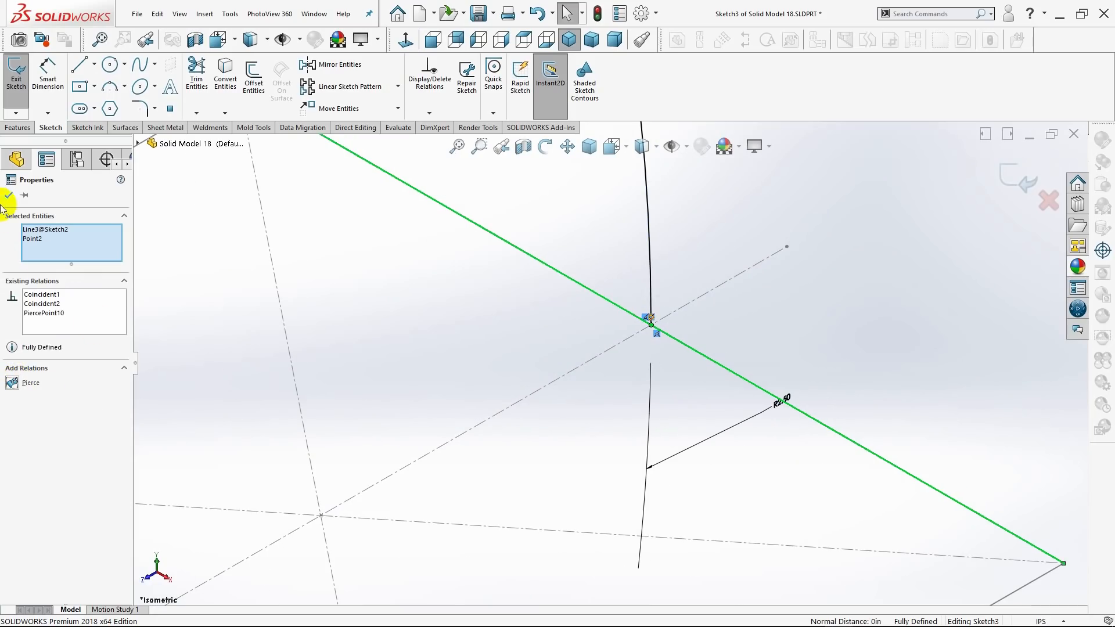
{"action": "left_click", "coordinate": [7, 196]}
{"action": "scroll", "coordinate": [445, 332], "scroll_direction": "up", "scroll_amount": 2}
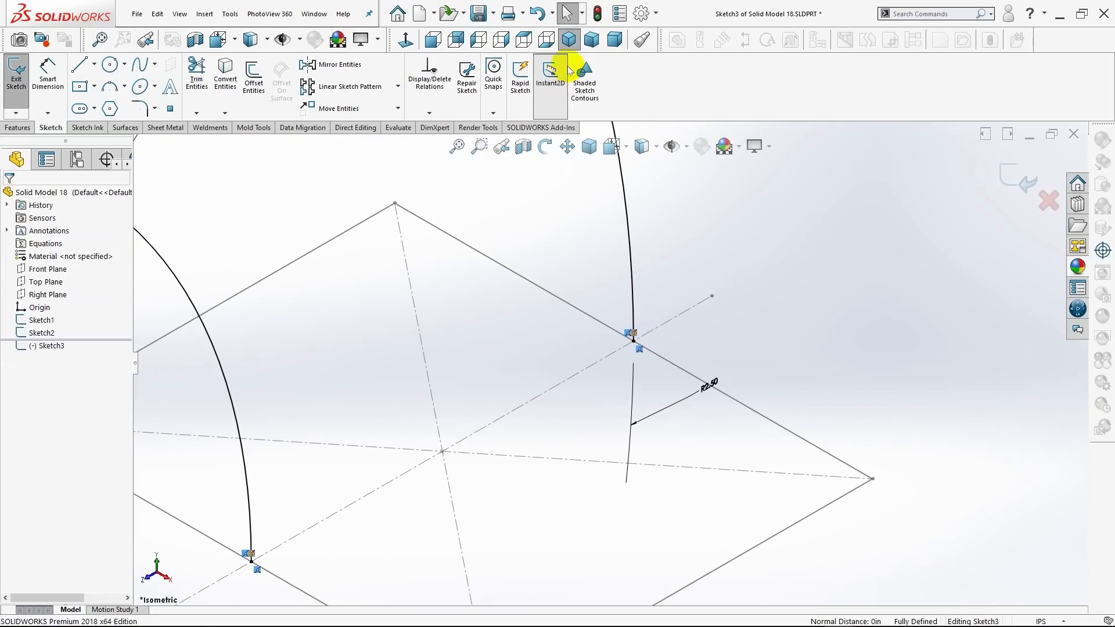
Examine the two arcs and both profiles from different angles, ending in the isometric view.
{"action": "left_click", "coordinate": [569, 39]}
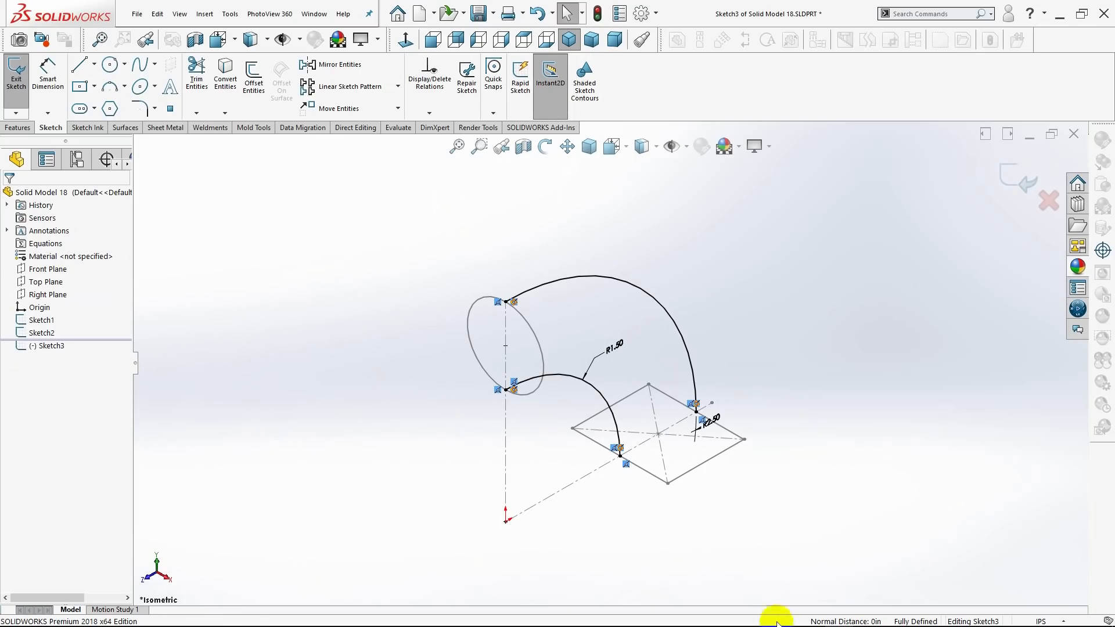
{"action": "scroll", "coordinate": [660, 468], "scroll_direction": "down", "scroll_amount": 2}
{"action": "scroll", "coordinate": [743, 444], "scroll_direction": "down", "scroll_amount": 1}
{"action": "mouse_move", "coordinate": [743, 445]}
{"action": "middle_mouse_down"}
{"action": "mouse_move", "coordinate": [747, 455]}
{"action": "mouse_move", "coordinate": [731, 452]}
{"action": "mouse_move", "coordinate": [715, 428]}
{"action": "mouse_move", "coordinate": [679, 413]}
{"action": "middle_mouse_up"}
{"action": "scroll", "coordinate": [605, 367], "scroll_direction": "up", "scroll_amount": 2}
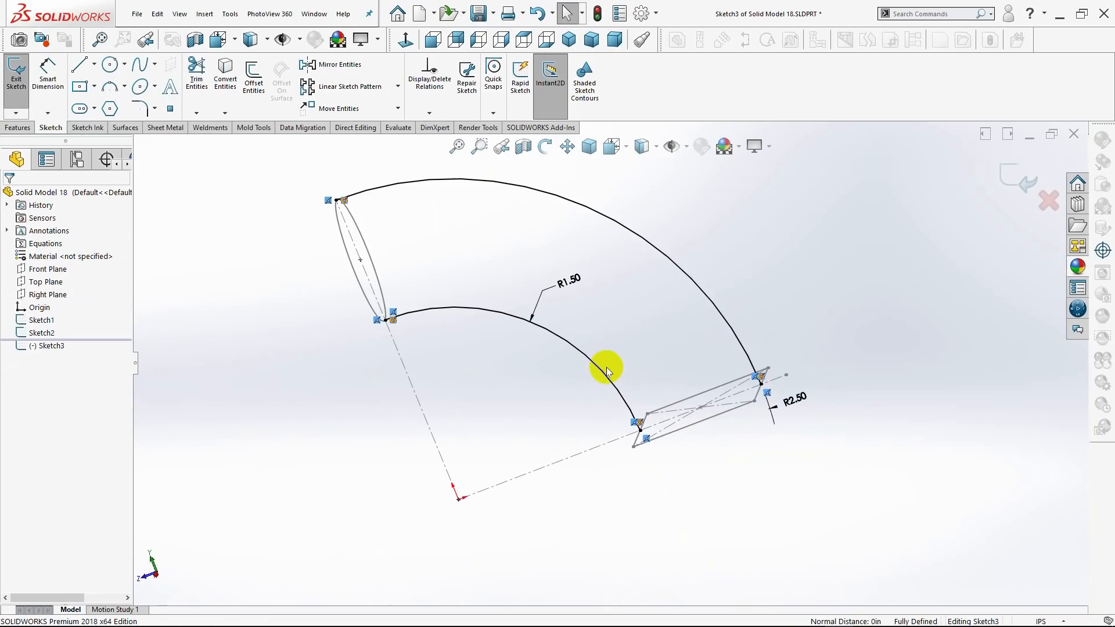
{"action": "middle_click_drag", "start_coordinate": [606, 367], "coordinate": [659, 379]}
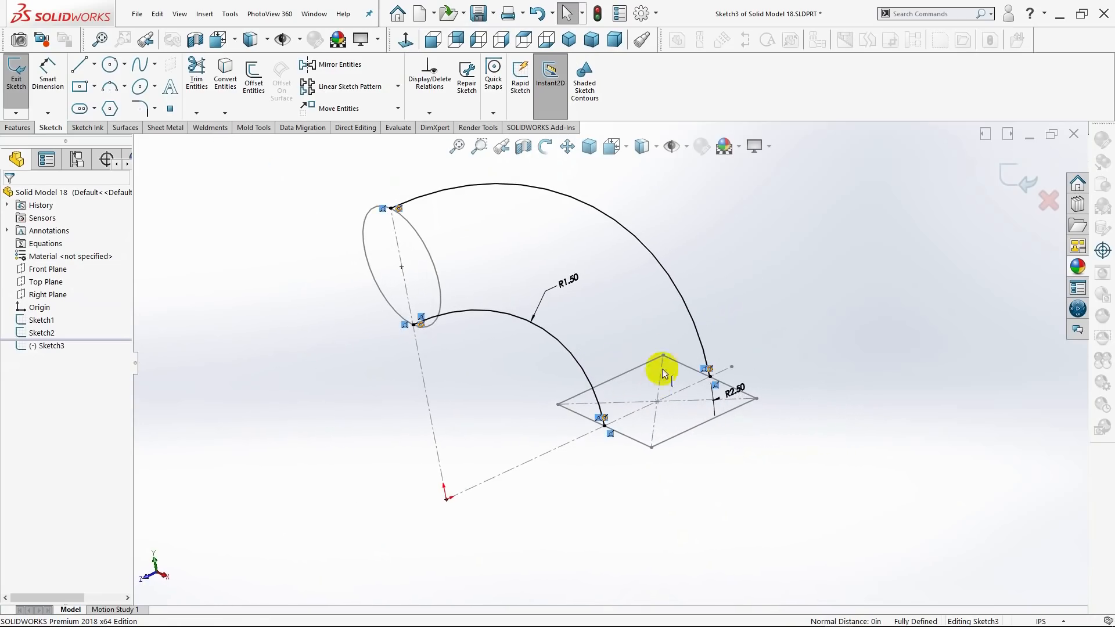
{"action": "left_click", "coordinate": [569, 41]}
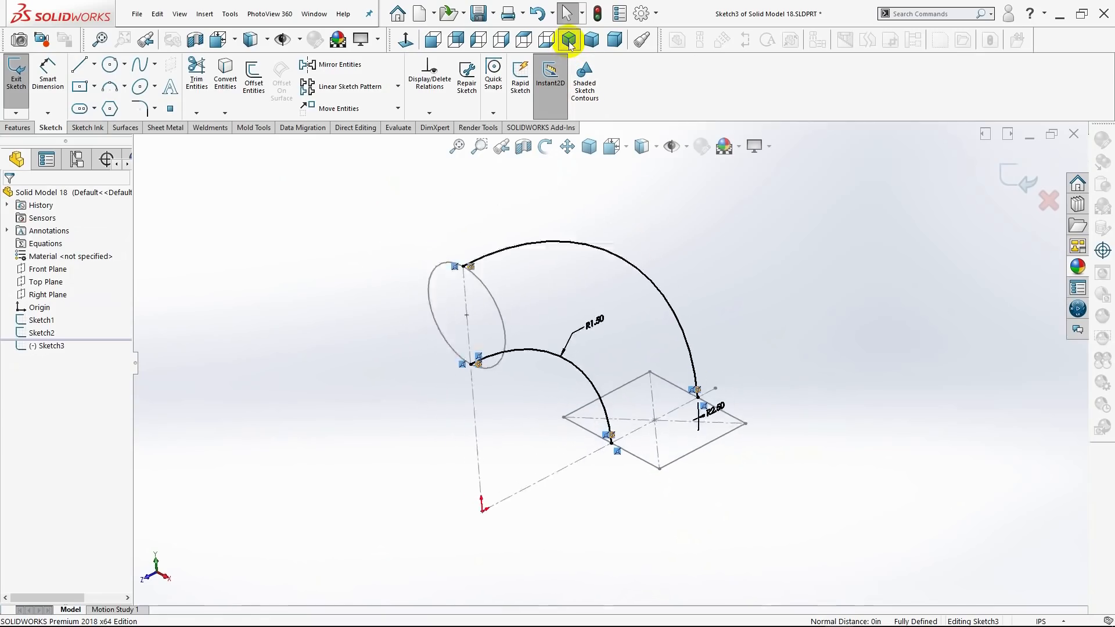
Exit the sketch containing the two arcs and clear the selection.
{"action": "left_click", "coordinate": [24, 133]}
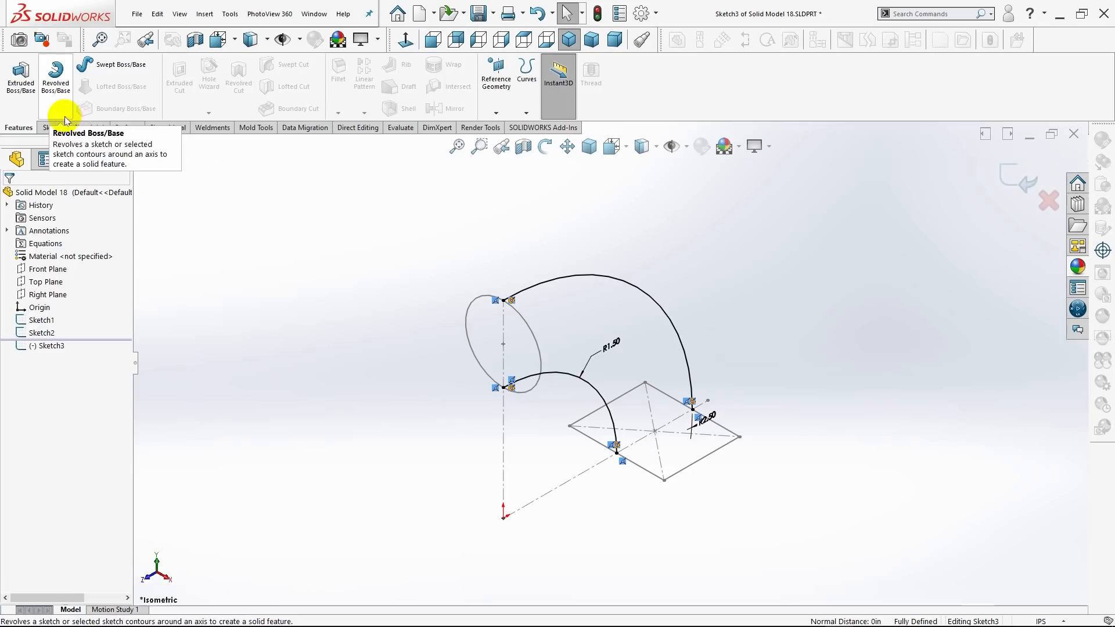
{"action": "left_click", "coordinate": [52, 127]}
{"action": "left_click", "coordinate": [17, 78]}
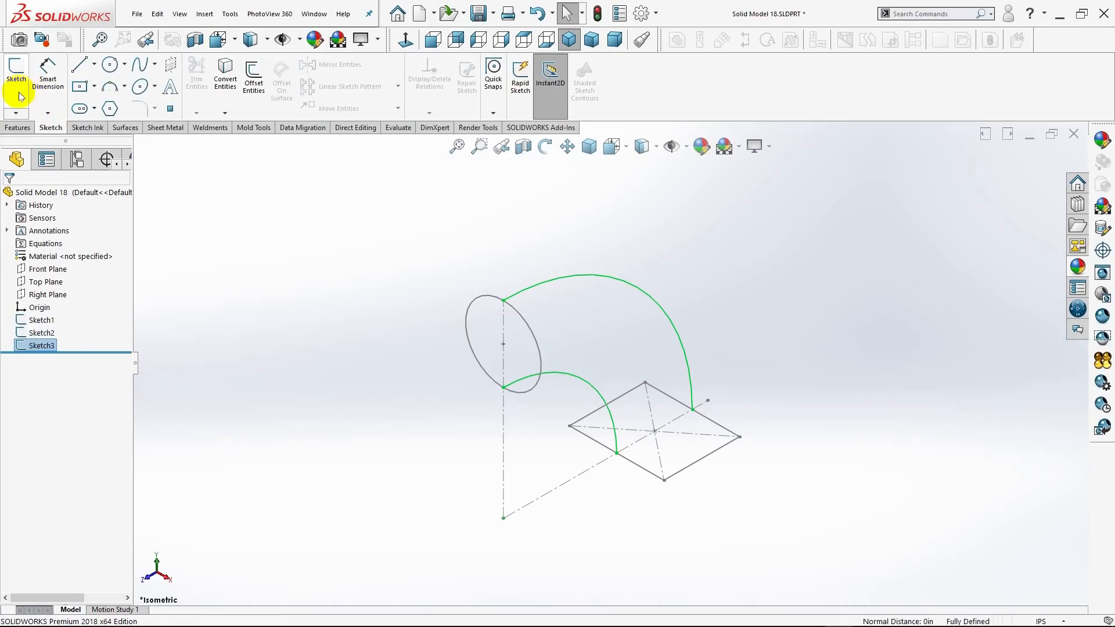
{"action": "left_click", "coordinate": [307, 296]}
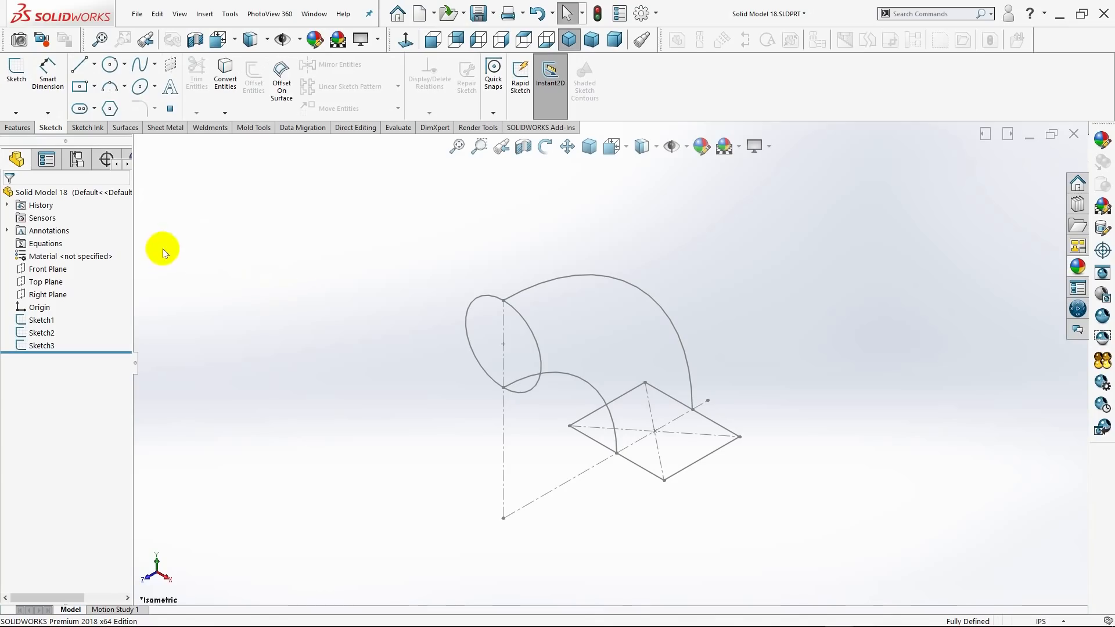
Start a Lofted Boss/Base in the isometric view with the circle and the rectangle as profiles.
{"action": "left_click", "coordinate": [16, 128]}
{"action": "left_click", "coordinate": [612, 39]}
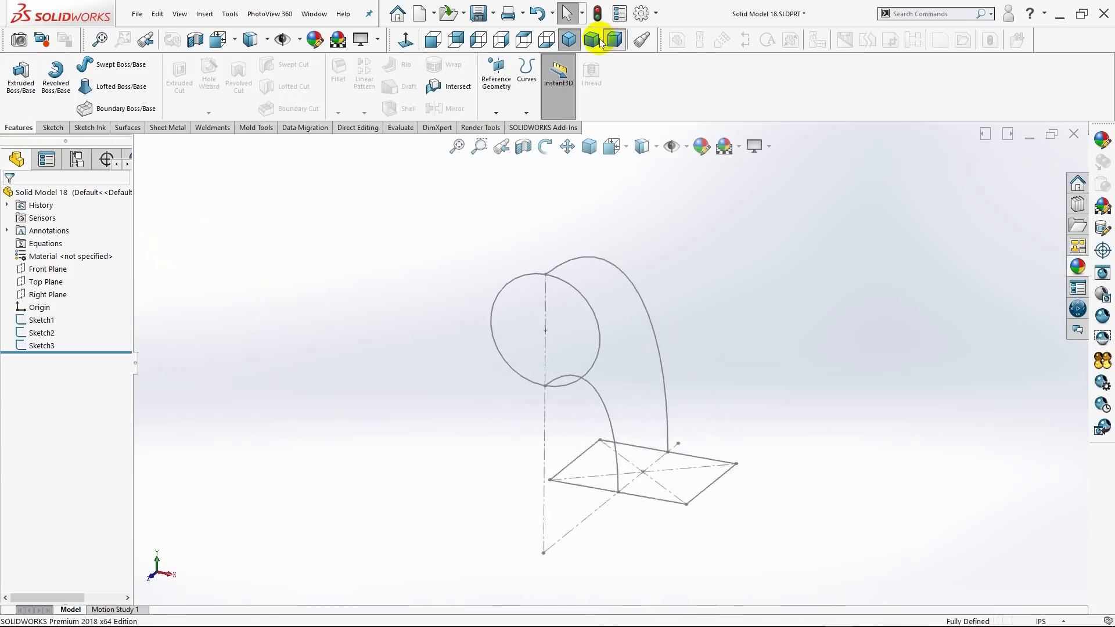
{"action": "left_click", "coordinate": [592, 39]}
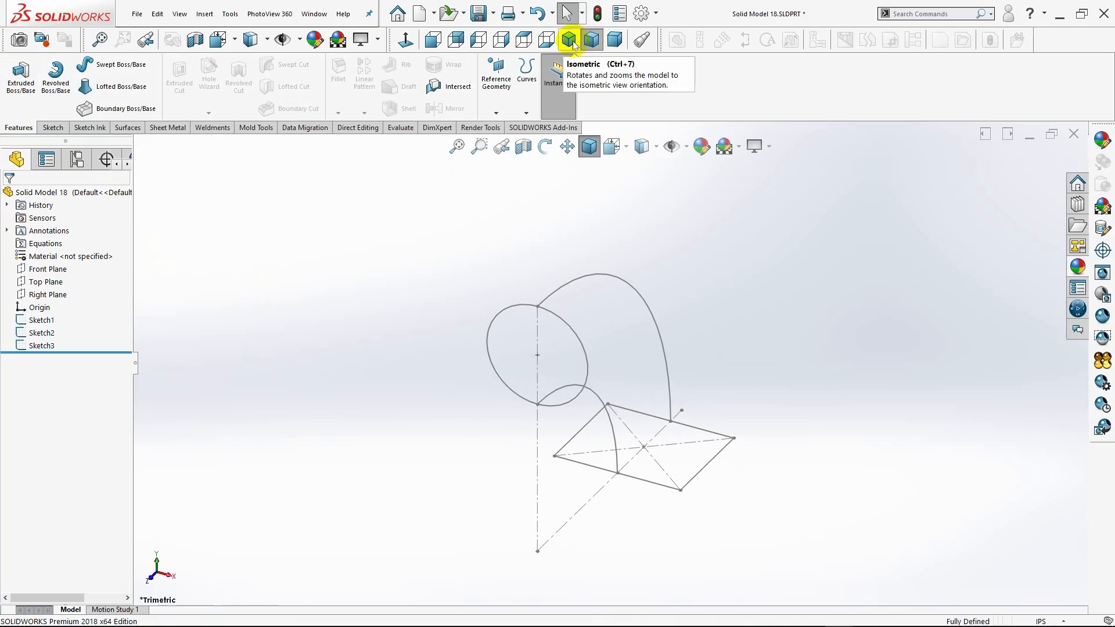
{"action": "left_click", "coordinate": [572, 41]}
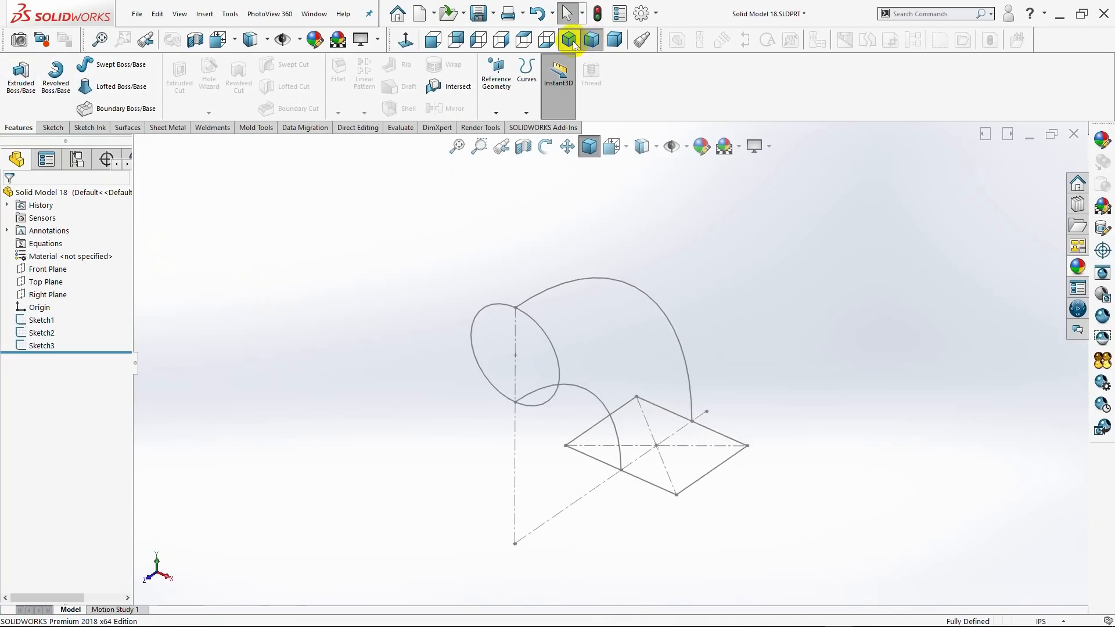
{"action": "left_click", "coordinate": [82, 87]}
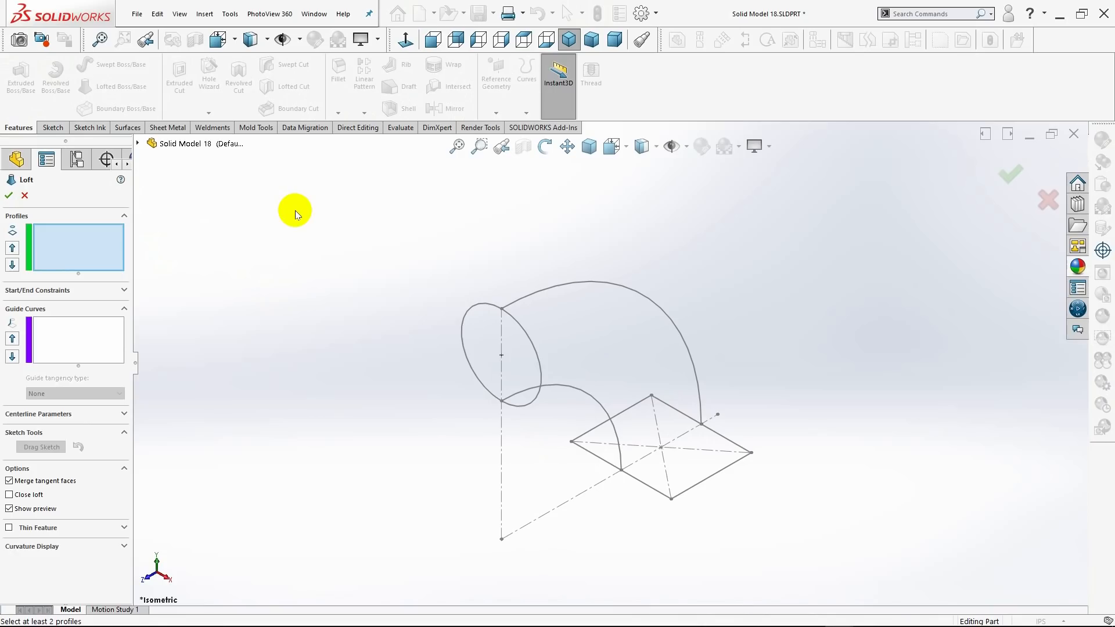
{"action": "left_click", "coordinate": [532, 343]}
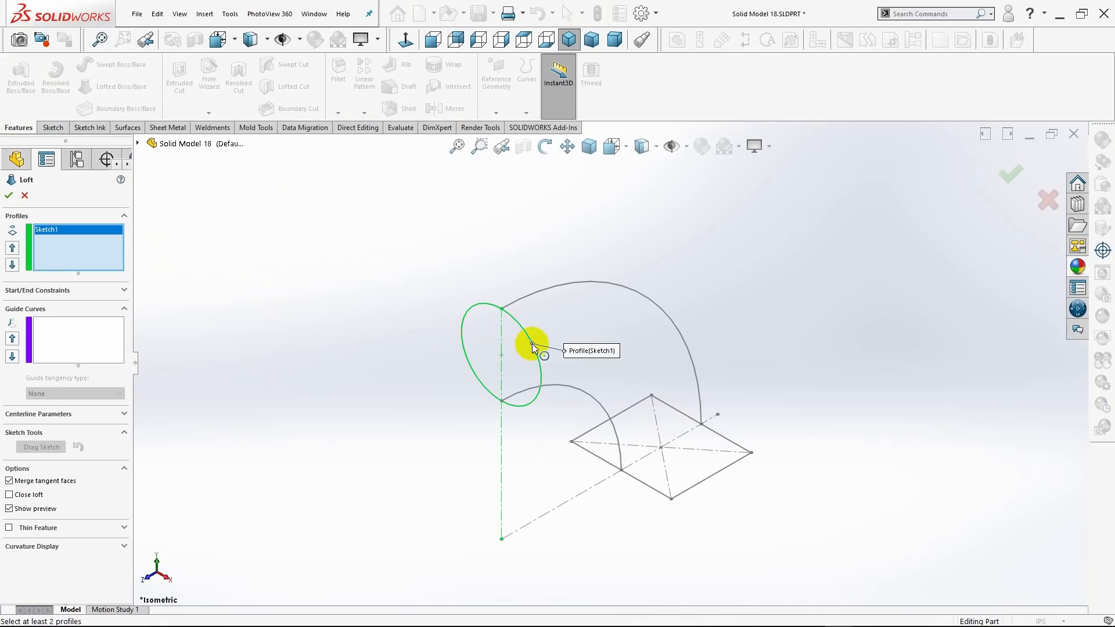
{"action": "left_click", "coordinate": [709, 480]}
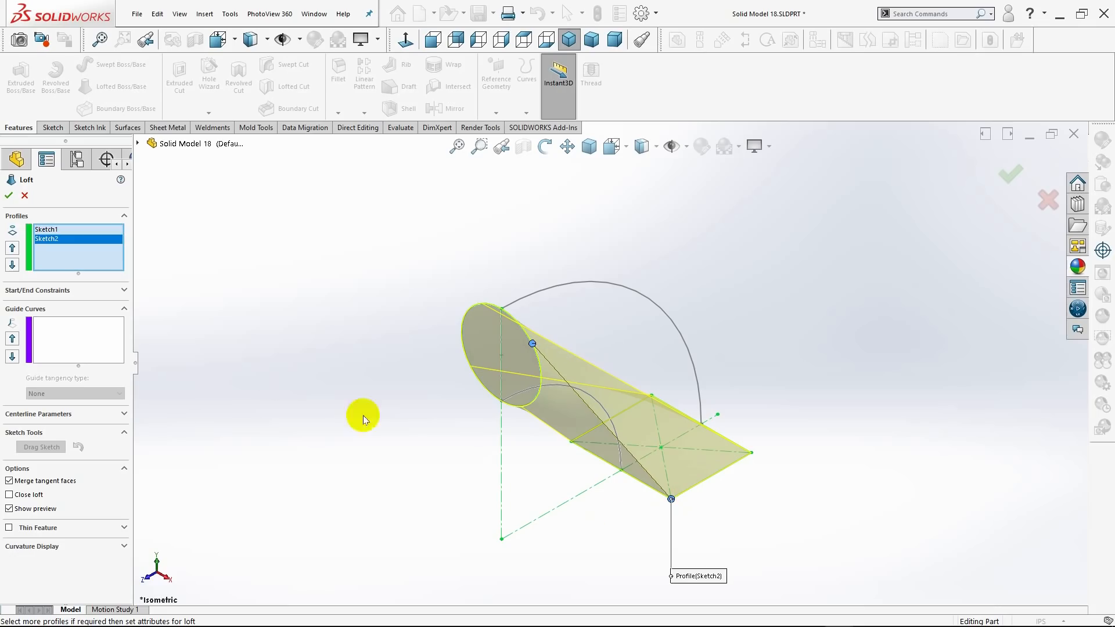
Select the outer arc as an open-loop guide curve for the loft.
{"action": "left_click", "coordinate": [87, 337]}
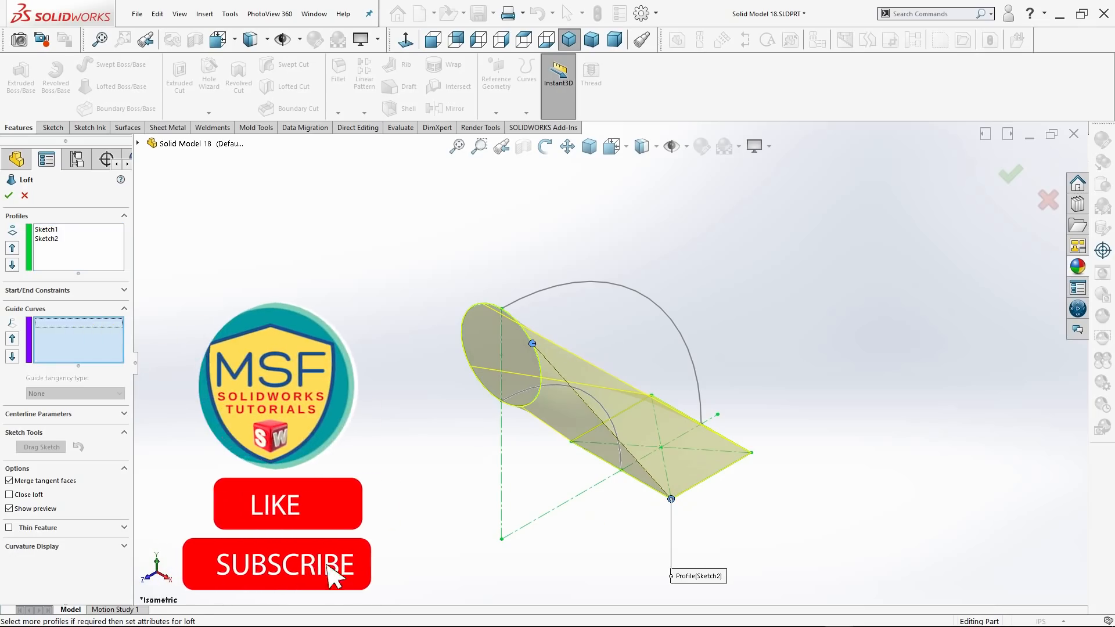
{"action": "left_click", "coordinate": [538, 293]}
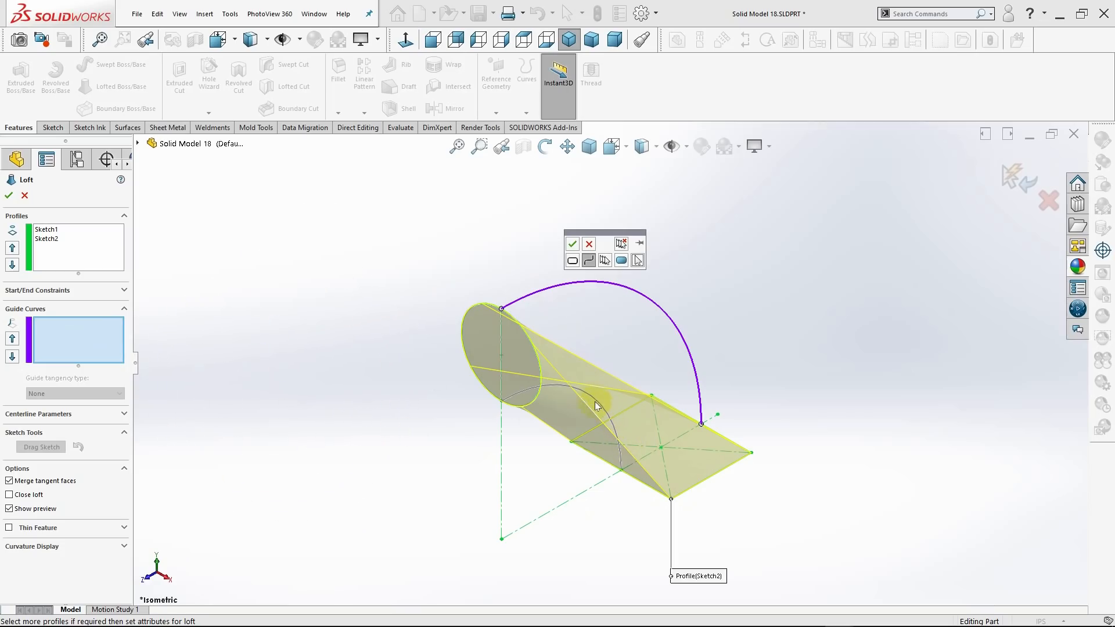
{"action": "mouse_move", "coordinate": [608, 402]}
{"action": "middle_mouse_down"}
{"action": "mouse_move", "coordinate": [555, 394]}
{"action": "mouse_move", "coordinate": [581, 382]}
{"action": "middle_mouse_up"}
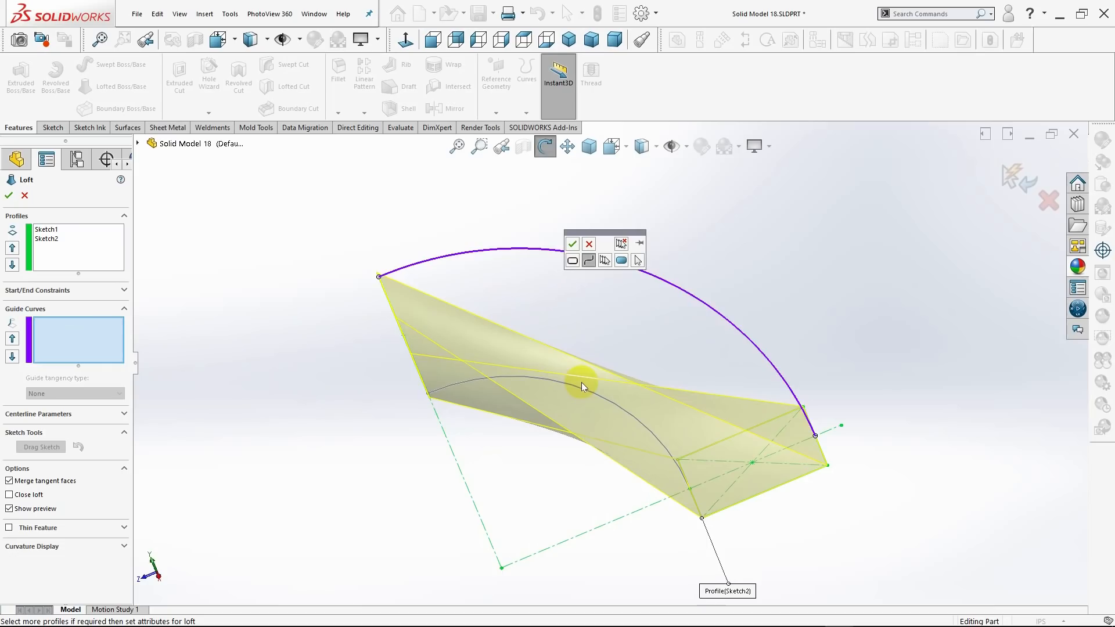
Remove the rectangle sketch from the loft profiles.
{"action": "left_click", "coordinate": [42, 239]}
{"action": "right_click", "coordinate": [41, 241]}
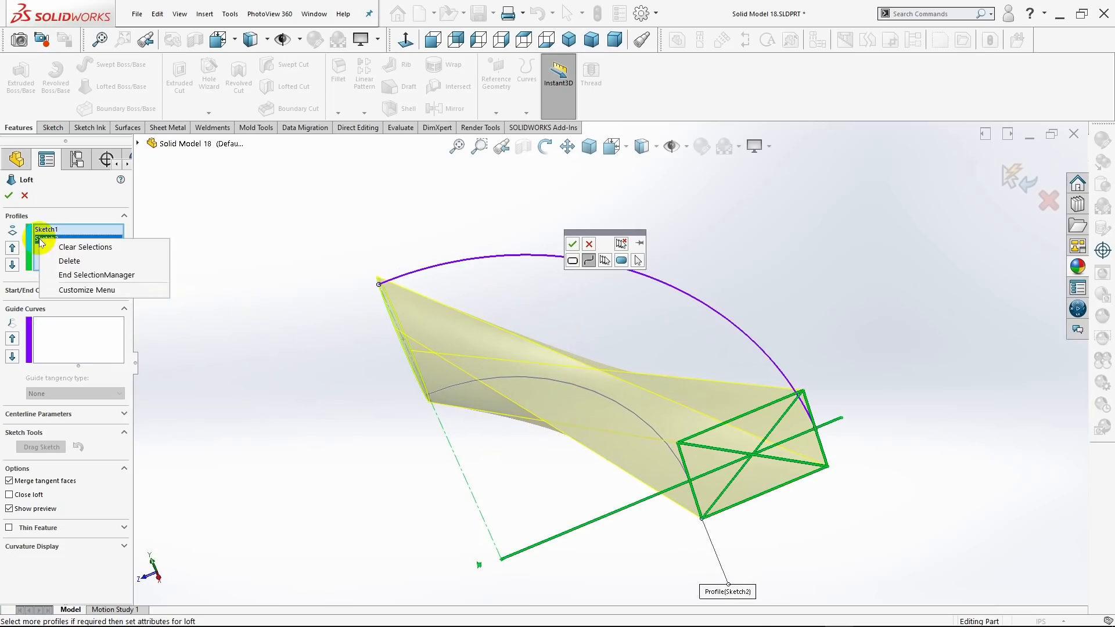
{"action": "left_click", "coordinate": [116, 262]}
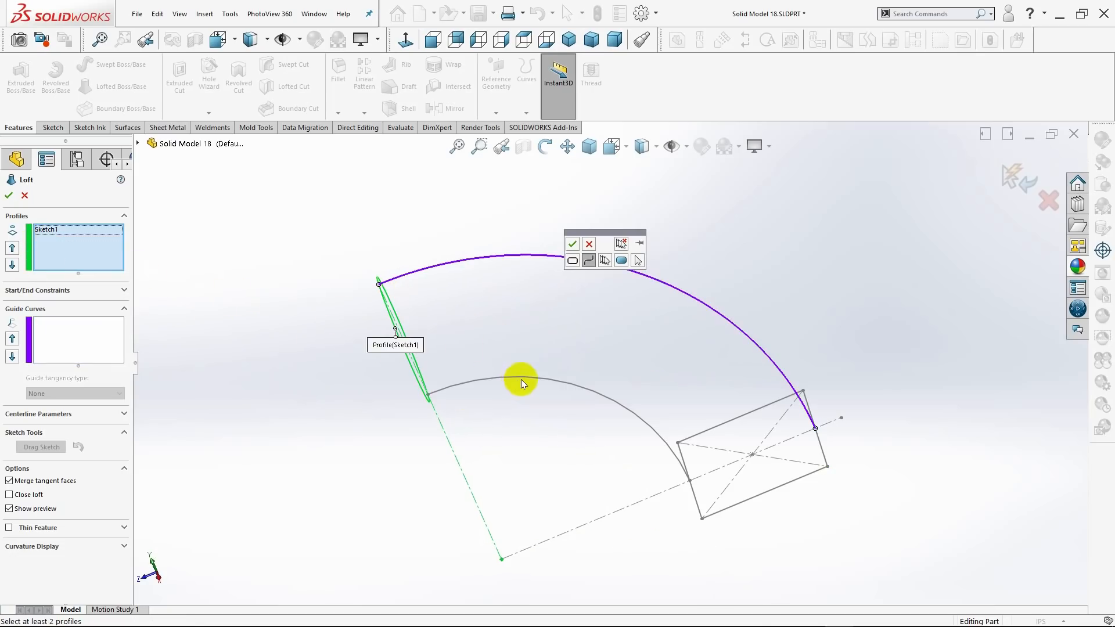
Accept the outer arc as the first guide curve and add the inner arc as the second open-loop guide curve.
{"action": "left_click", "coordinate": [112, 341]}
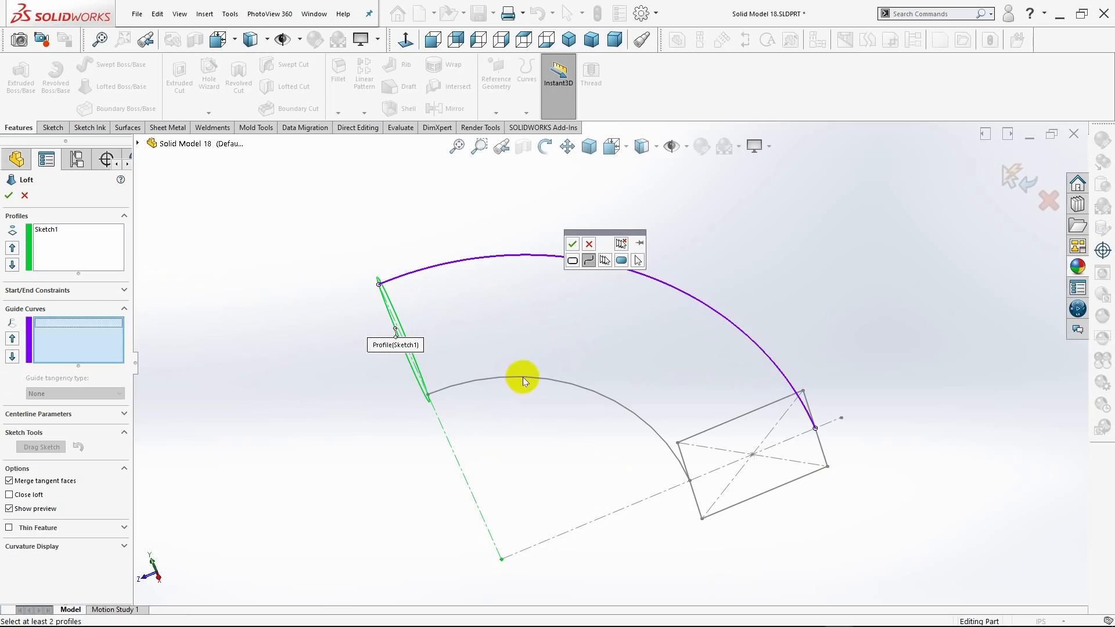
{"action": "scroll", "coordinate": [524, 377], "scroll_direction": "down", "scroll_amount": 4}
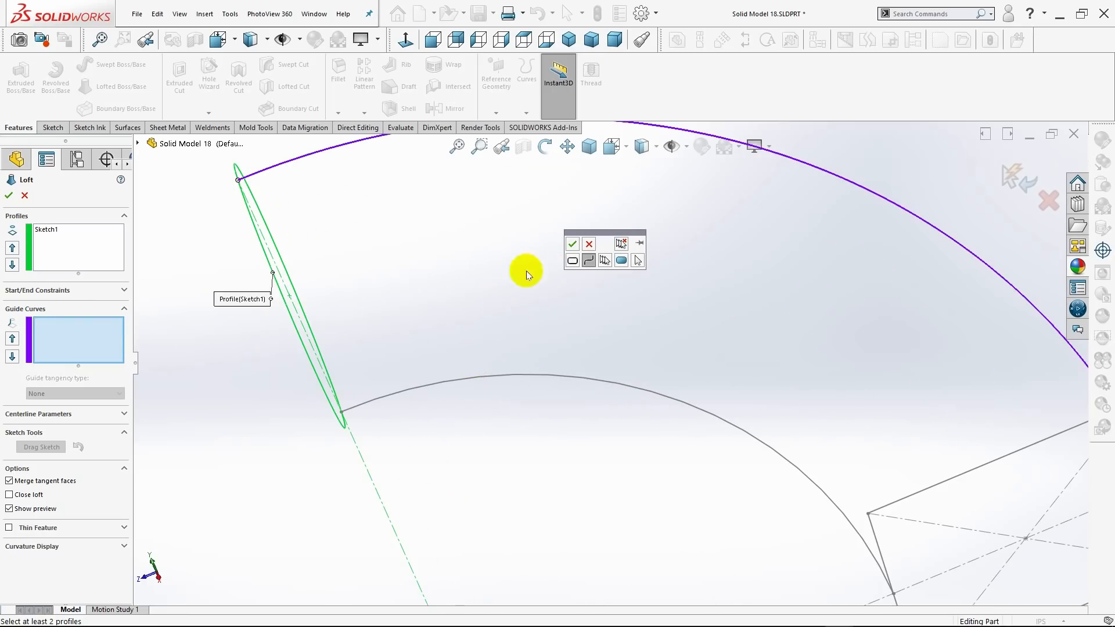
{"action": "left_click", "coordinate": [574, 246]}
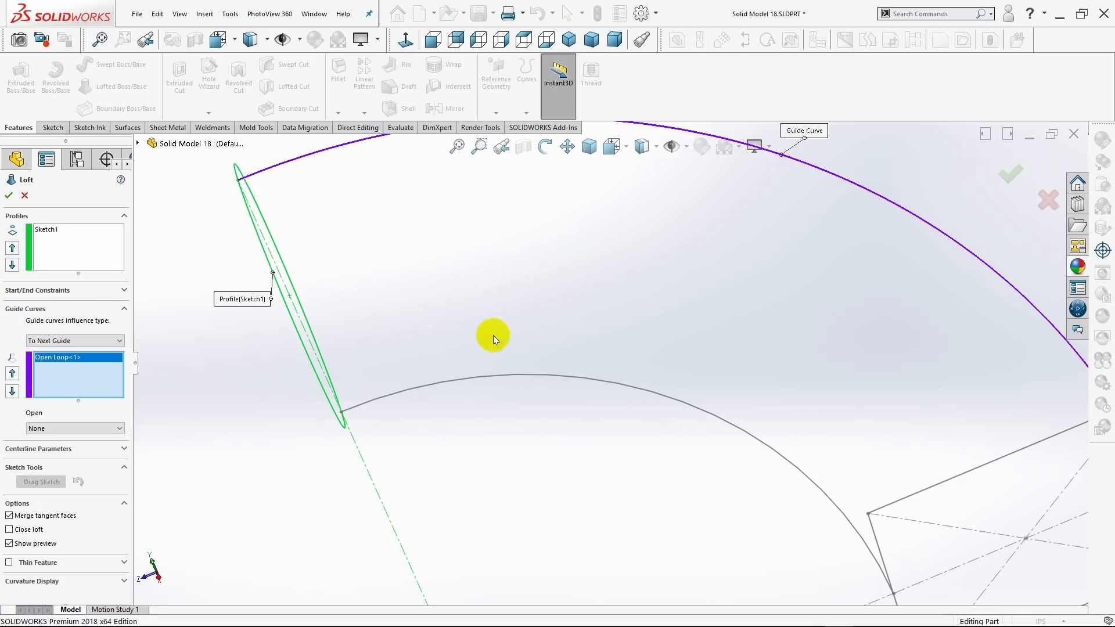
{"action": "left_click", "coordinate": [466, 379]}
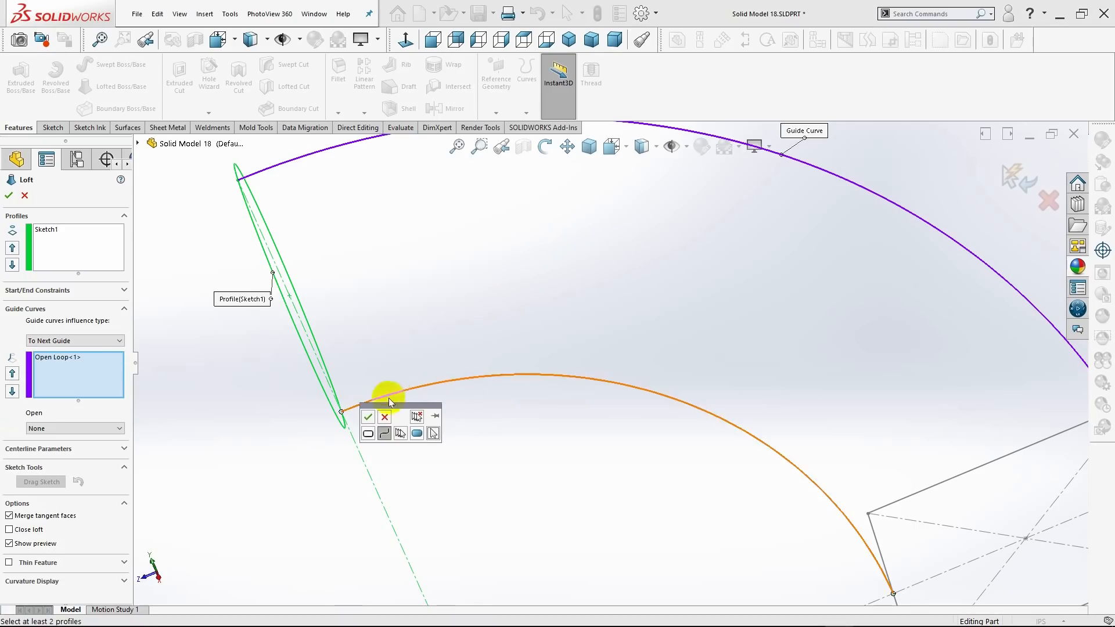
{"action": "left_click", "coordinate": [369, 418]}
{"action": "scroll", "coordinate": [532, 472], "scroll_direction": "up", "scroll_amount": 5}
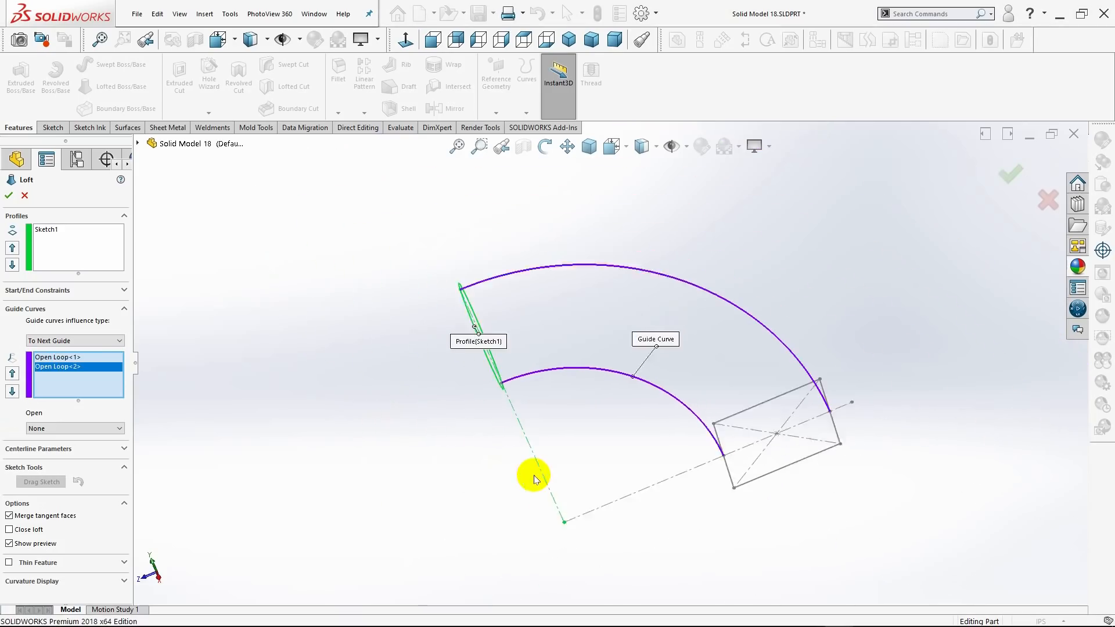
Add the rectangle as the second loft profile and complete the loft.
{"action": "left_click", "coordinate": [38, 259]}
{"action": "middle_click_drag", "start_coordinate": [428, 369], "coordinate": [768, 465]}
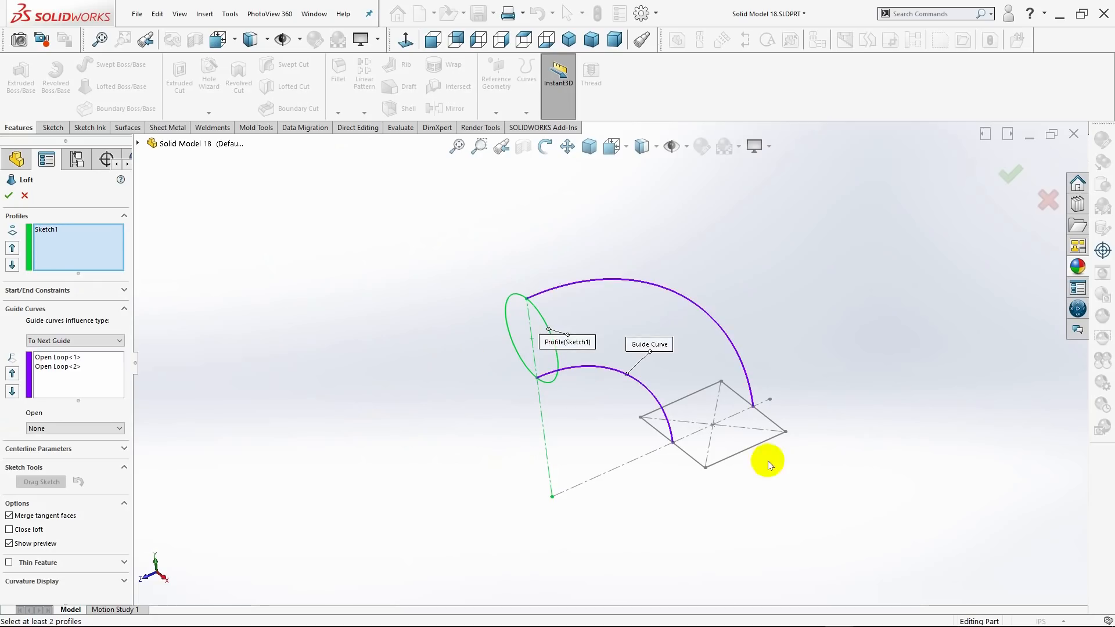
{"action": "left_click", "coordinate": [749, 454]}
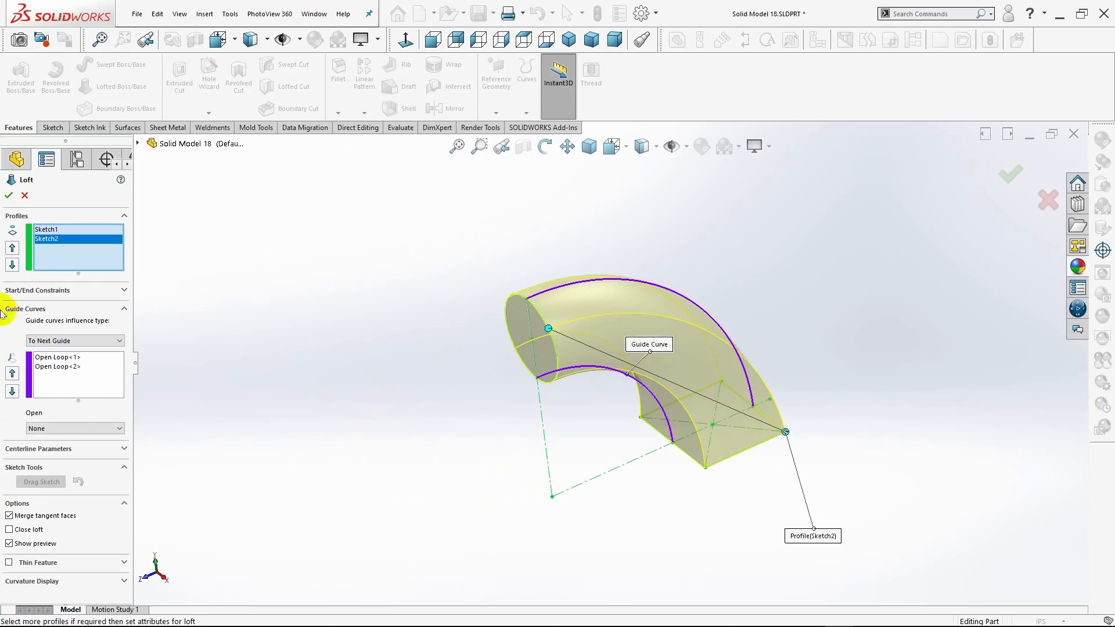
{"action": "left_click", "coordinate": [8, 196]}
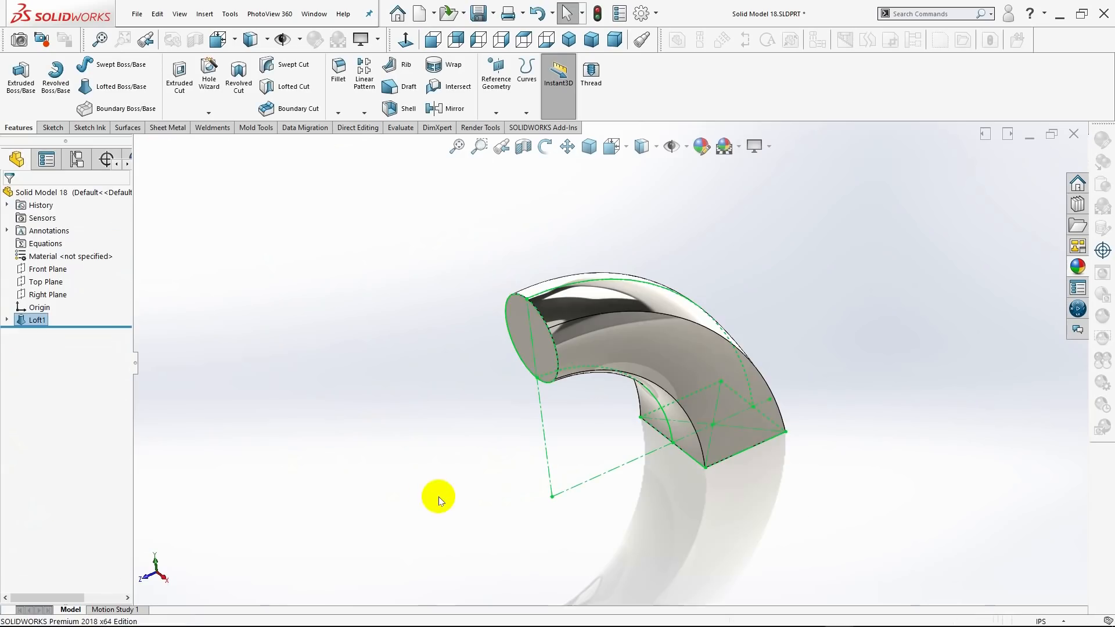
Shell the lofted body to a 0.10 in wall thickness, removing the circular and rectangular end faces.
{"action": "mouse_move", "coordinate": [478, 451]}
{"action": "middle_mouse_down"}
{"action": "mouse_move", "coordinate": [322, 463]}
{"action": "mouse_move", "coordinate": [482, 434]}
{"action": "middle_mouse_up"}
{"action": "left_click_drag", "start_coordinate": [519, 437], "coordinate": [625, 480]}
{"action": "key", "text": "Escape"}
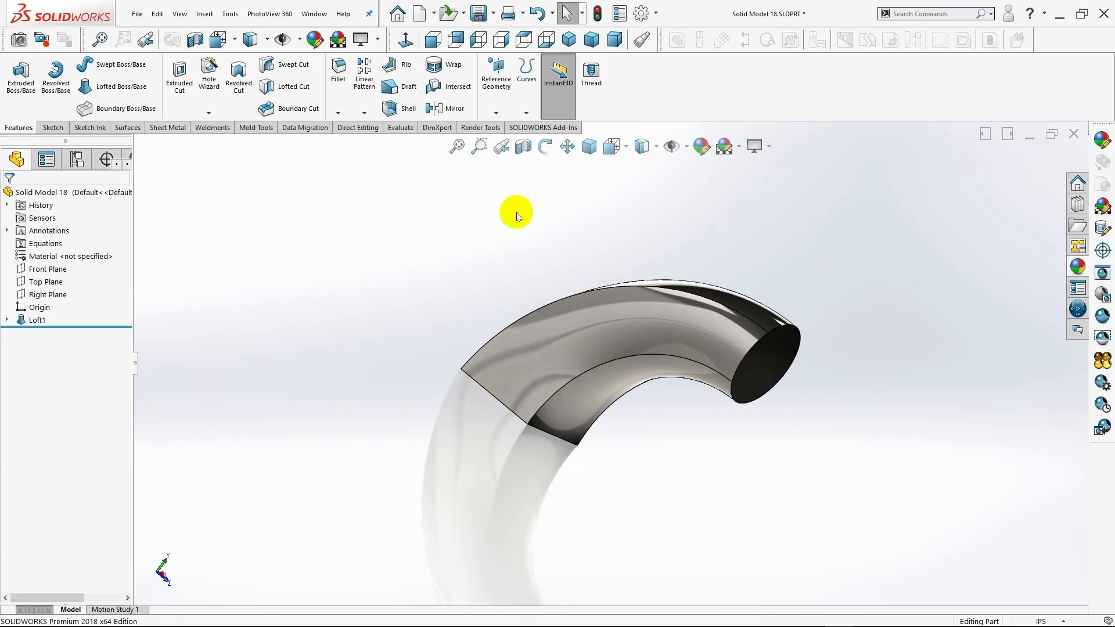
{"action": "left_click", "coordinate": [569, 39]}
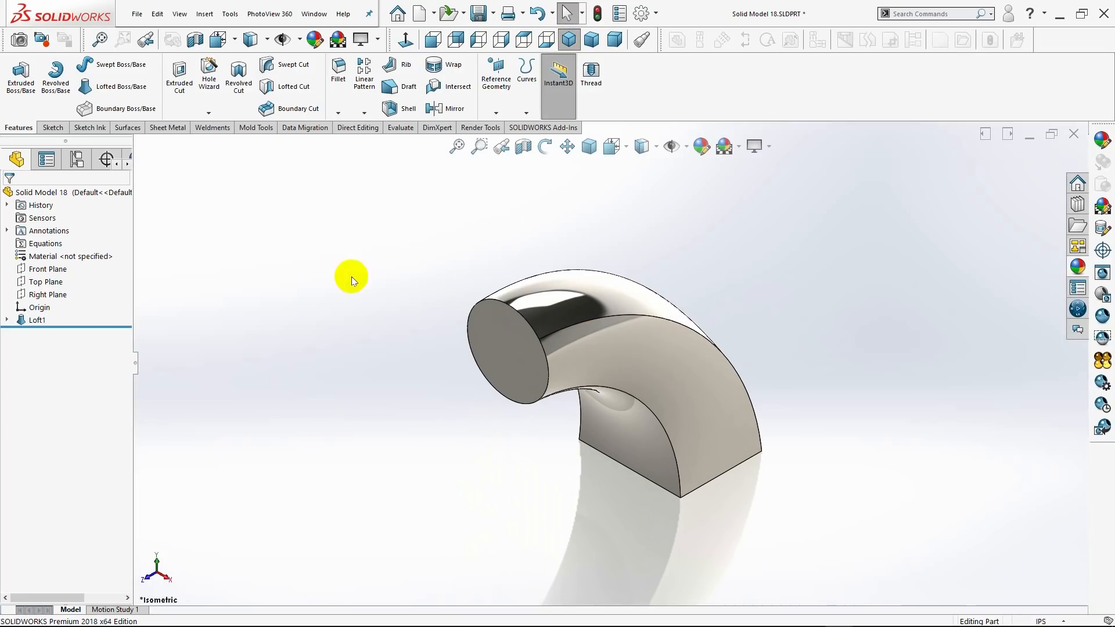
{"action": "left_click", "coordinate": [400, 111]}
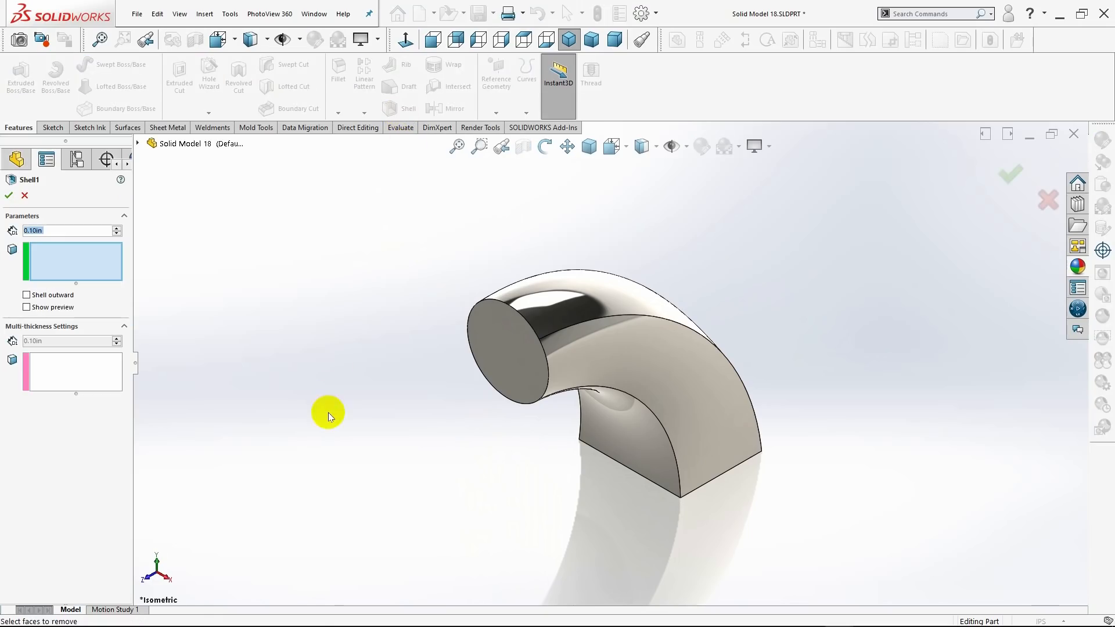
{"action": "left_click", "coordinate": [516, 346]}
{"action": "middle_click_drag", "start_coordinate": [746, 488], "coordinate": [677, 418]}
{"action": "left_click", "coordinate": [720, 450]}
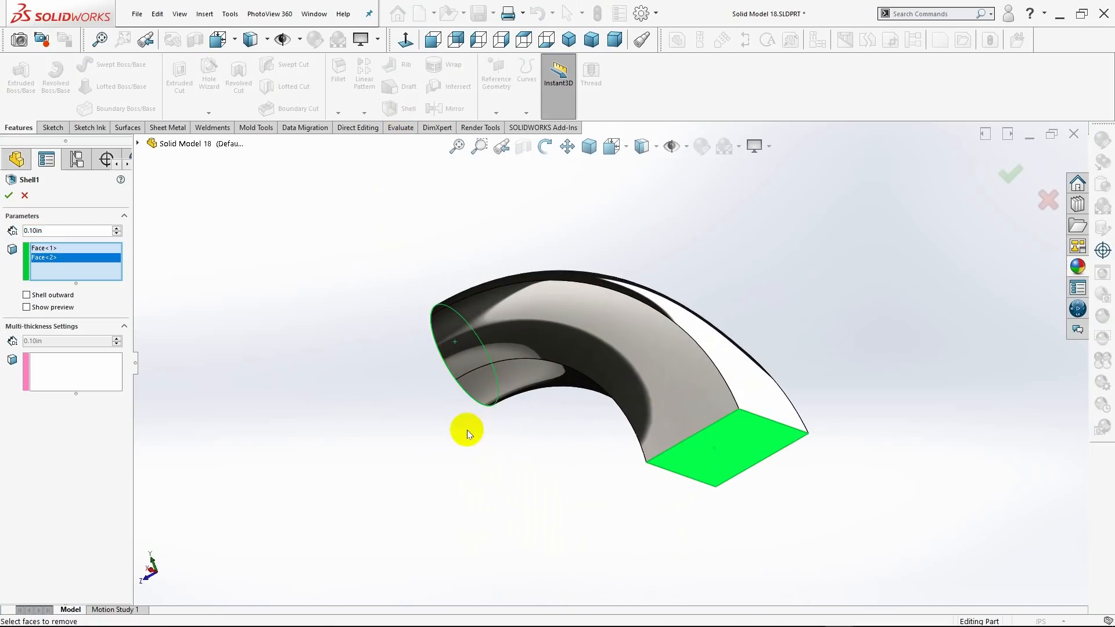
{"action": "middle_click_drag", "start_coordinate": [466, 428], "coordinate": [535, 406]}
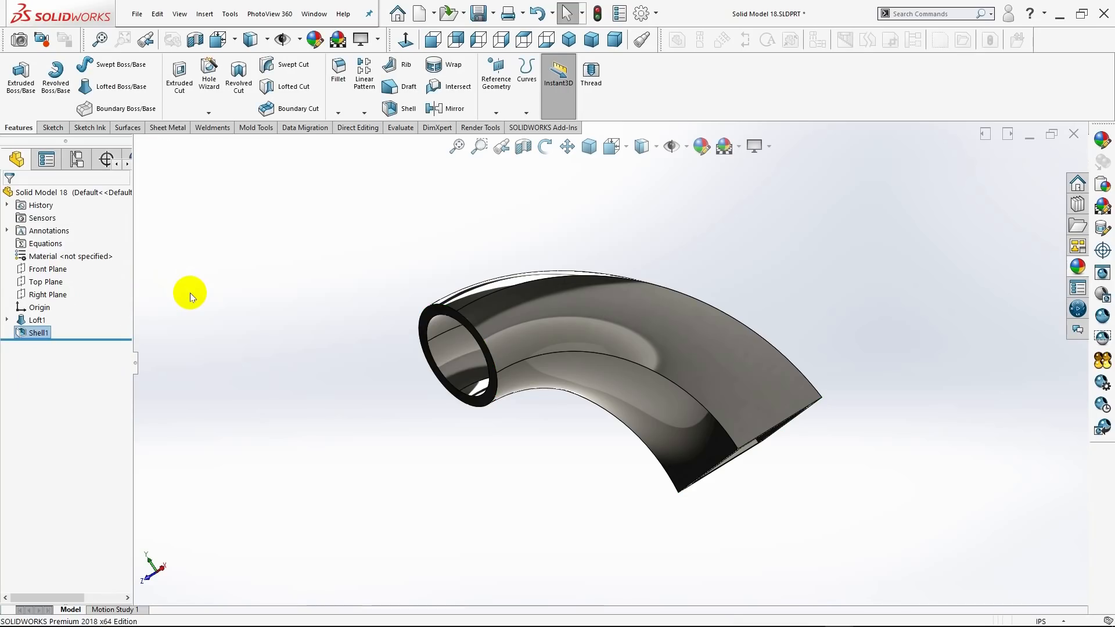
{"action": "left_click", "coordinate": [569, 40]}
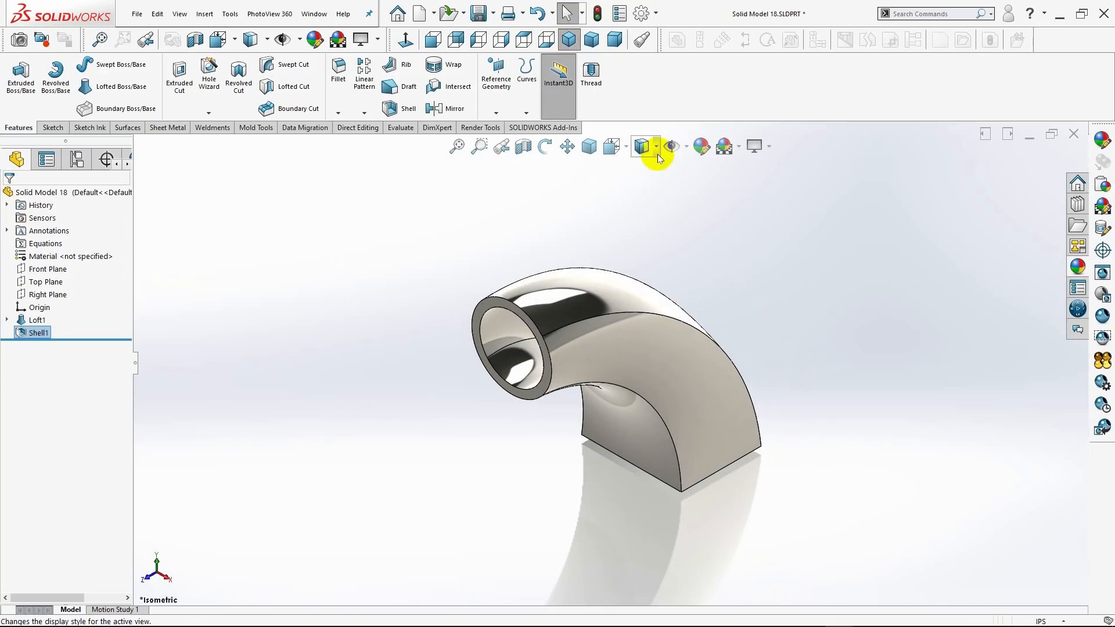
Apply a scene with a plain white background and show the shelled elbow in isometric view.
{"action": "left_click", "coordinate": [739, 148]}
{"action": "left_click", "coordinate": [741, 114]}
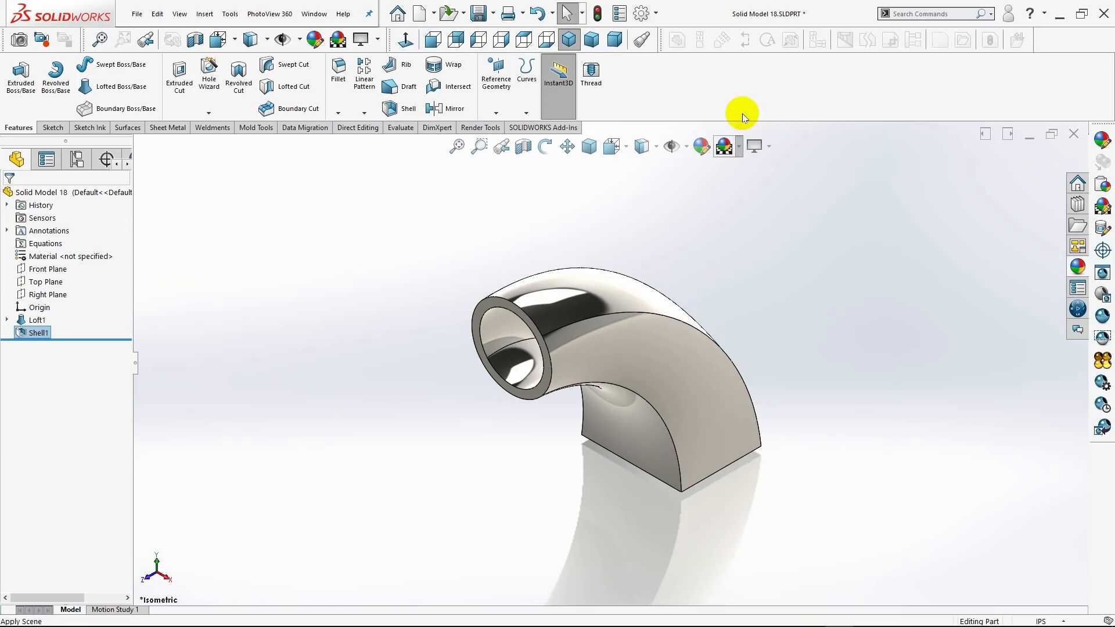
{"action": "middle_click_drag", "start_coordinate": [835, 420], "coordinate": [842, 296]}
{"action": "middle_click_drag", "start_coordinate": [518, 234], "coordinate": [587, 164]}
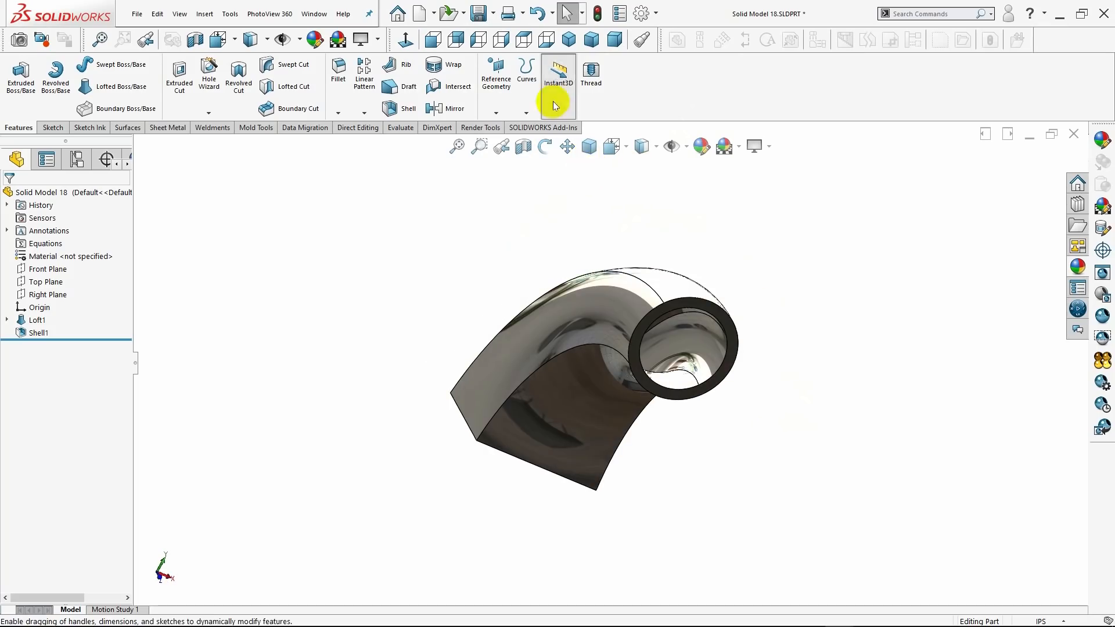
{"action": "left_click", "coordinate": [569, 39]}
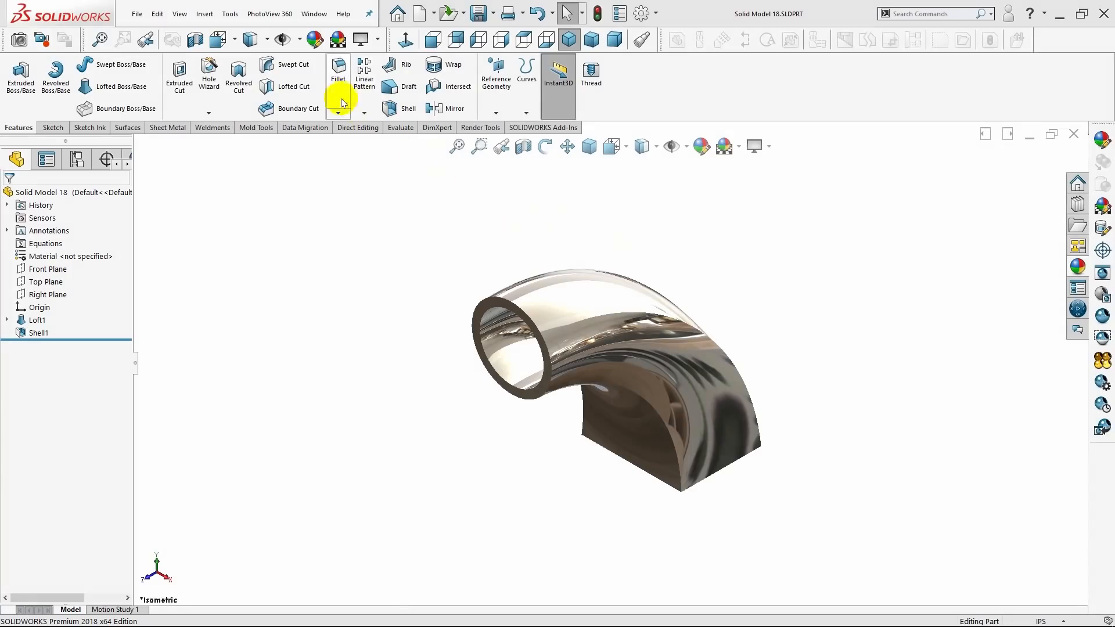
Start a symmetric fillet on the outer and inner edges of the circular opening with a 0.05 in radius.
{"action": "left_click", "coordinate": [342, 103]}
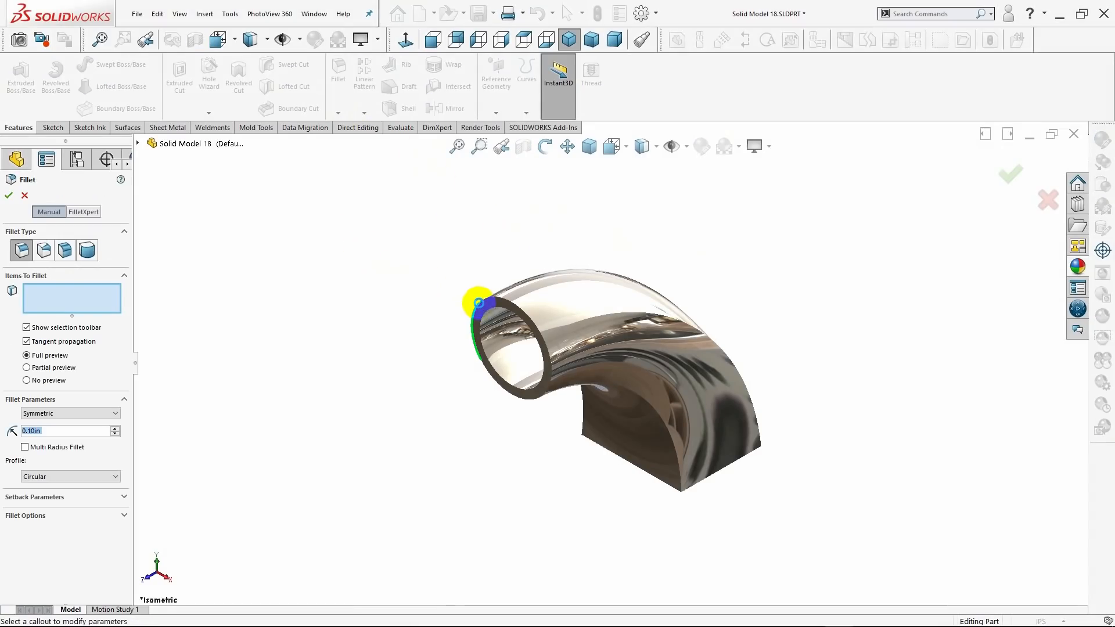
{"action": "left_click", "coordinate": [478, 302]}
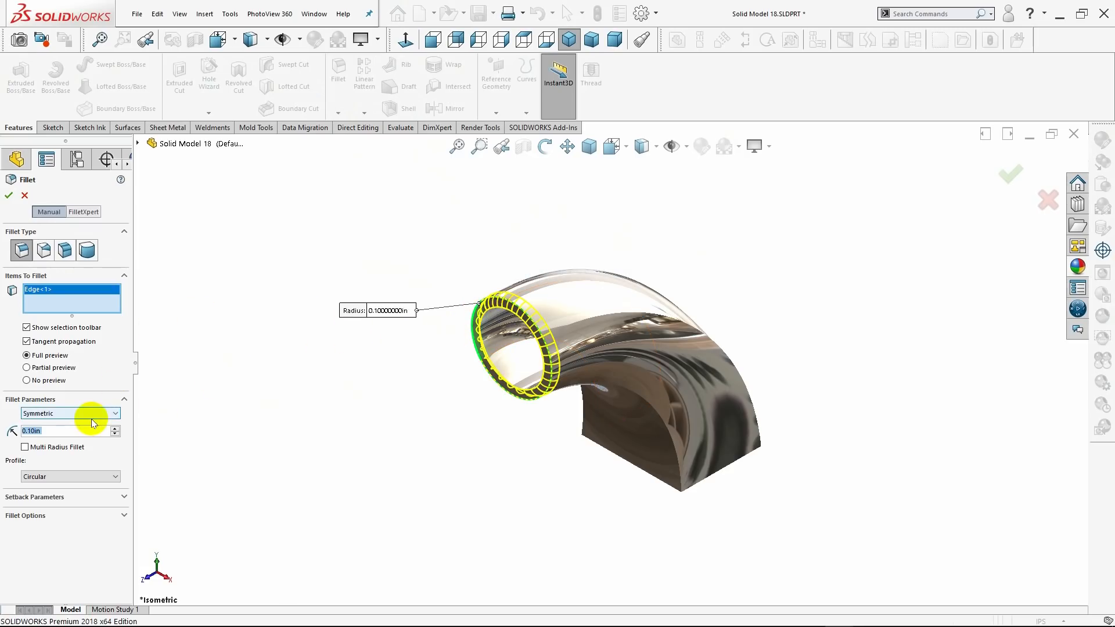
{"action": "key", "text": "BackSpace"}
{"action": "type", "text": ".0"}
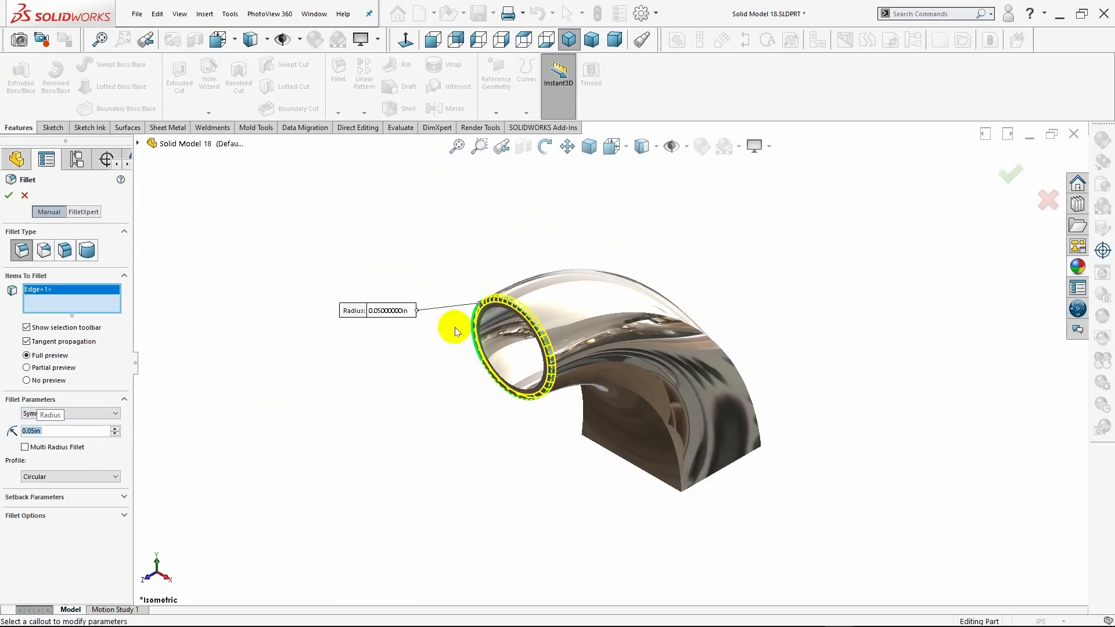
{"action": "left_click", "coordinate": [487, 307]}
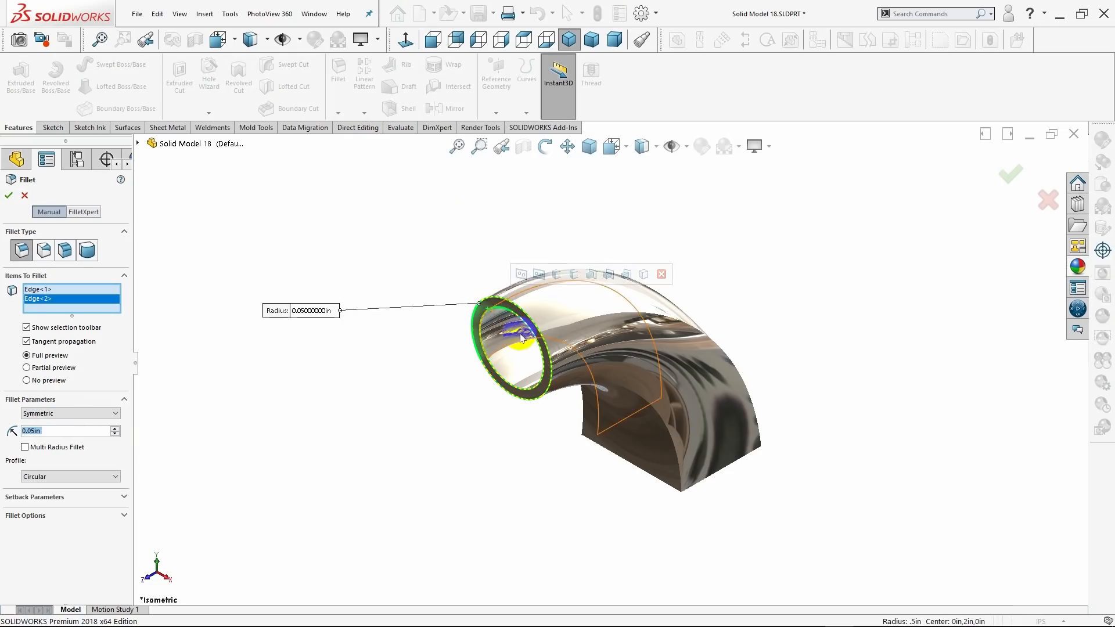
Add the outer and inner edges around the rectangular opening to the fillet selection.
{"action": "middle_click_drag", "start_coordinate": [799, 485], "coordinate": [780, 454]}
{"action": "left_click", "coordinate": [776, 451]}
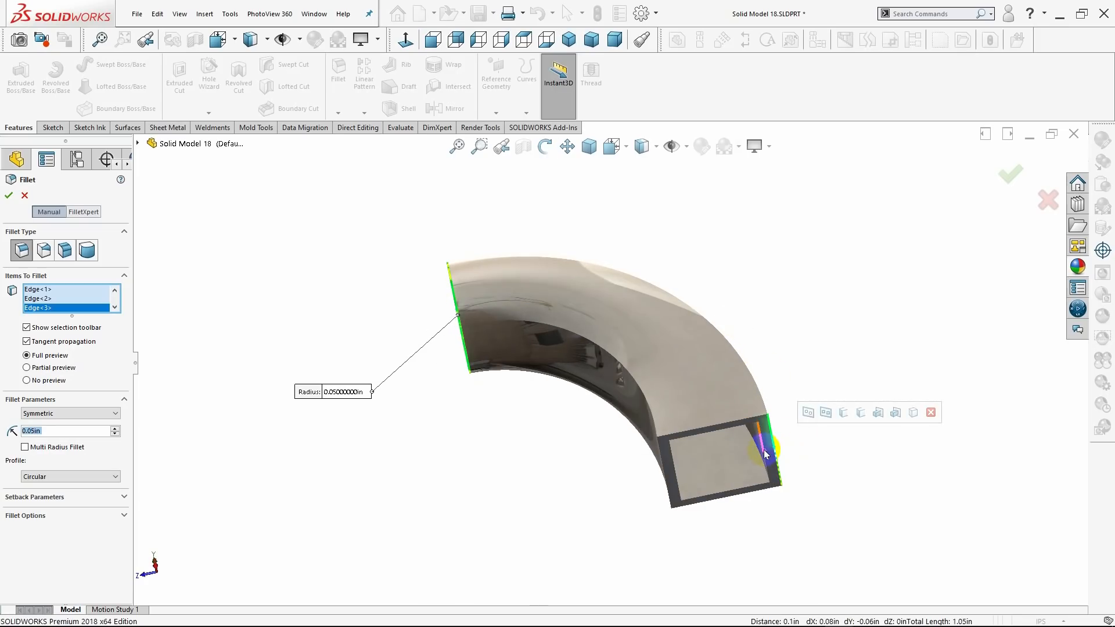
{"action": "left_click", "coordinate": [766, 454]}
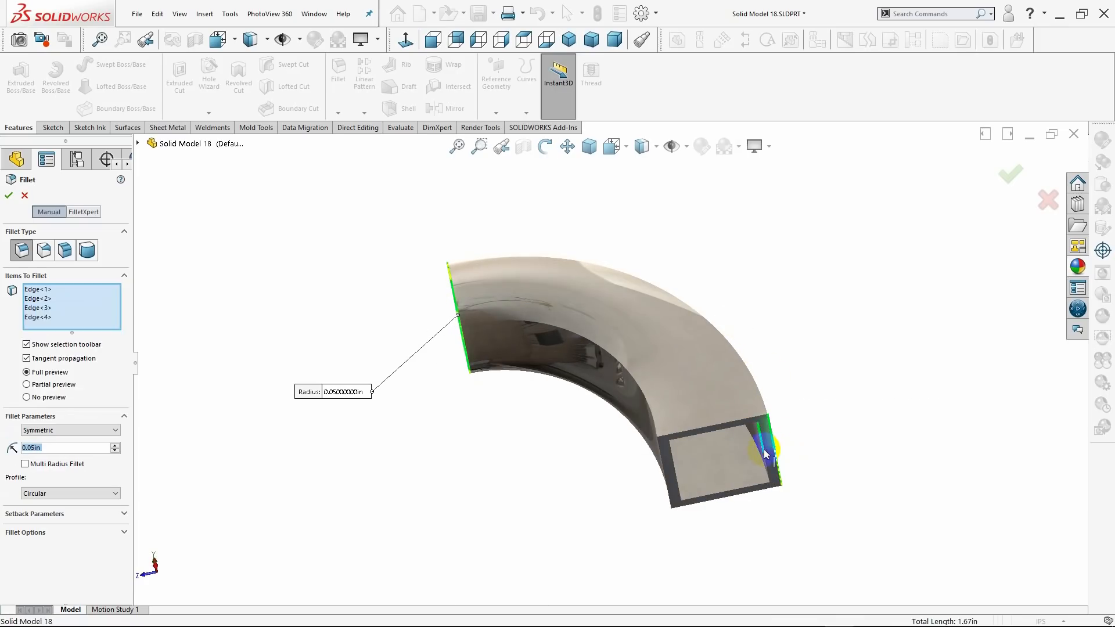
{"action": "left_click", "coordinate": [718, 435]}
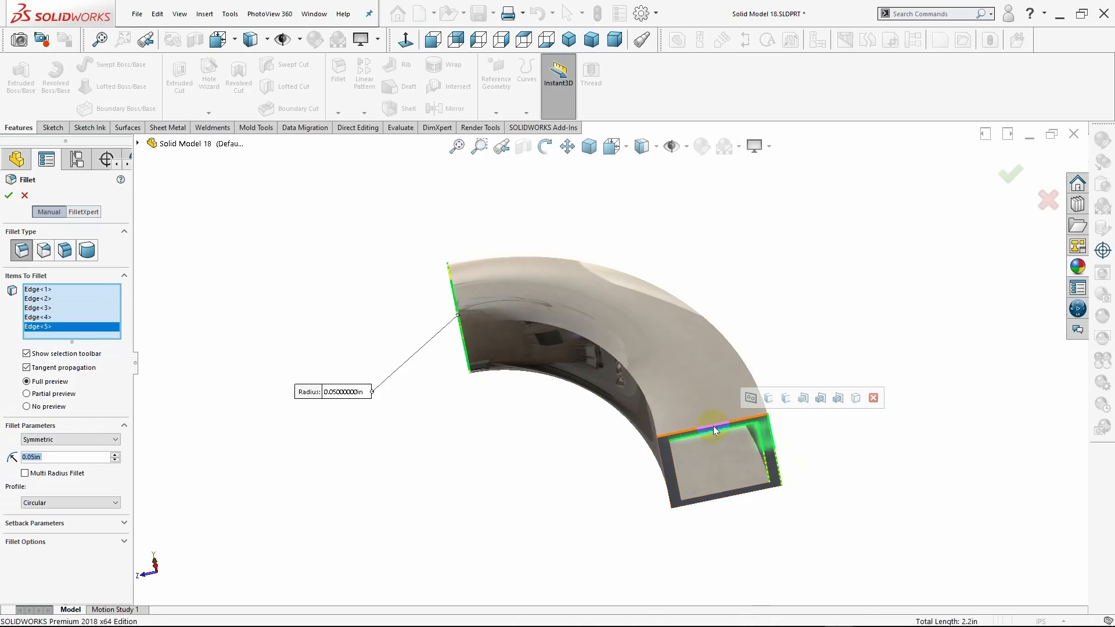
{"action": "left_click", "coordinate": [664, 463]}
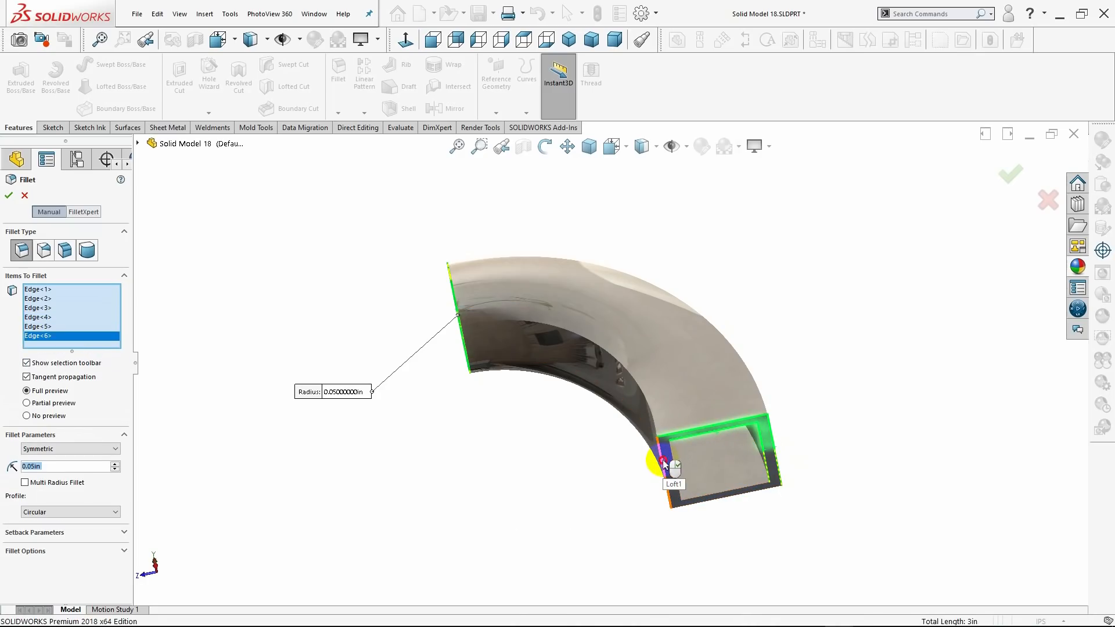
{"action": "left_click", "coordinate": [685, 501]}
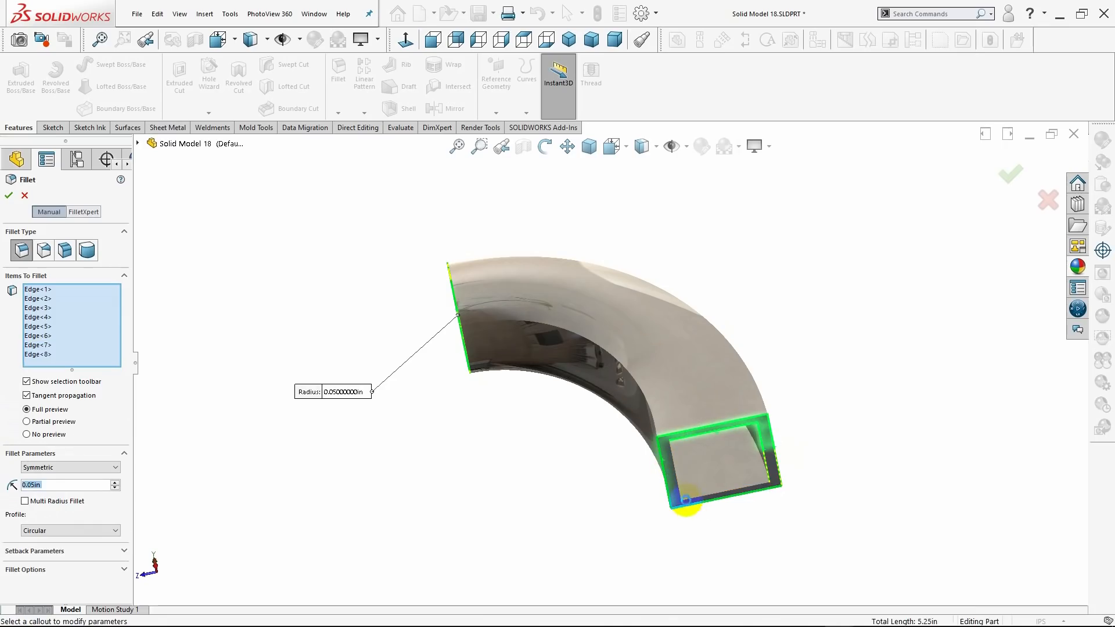
{"action": "left_click", "coordinate": [678, 483]}
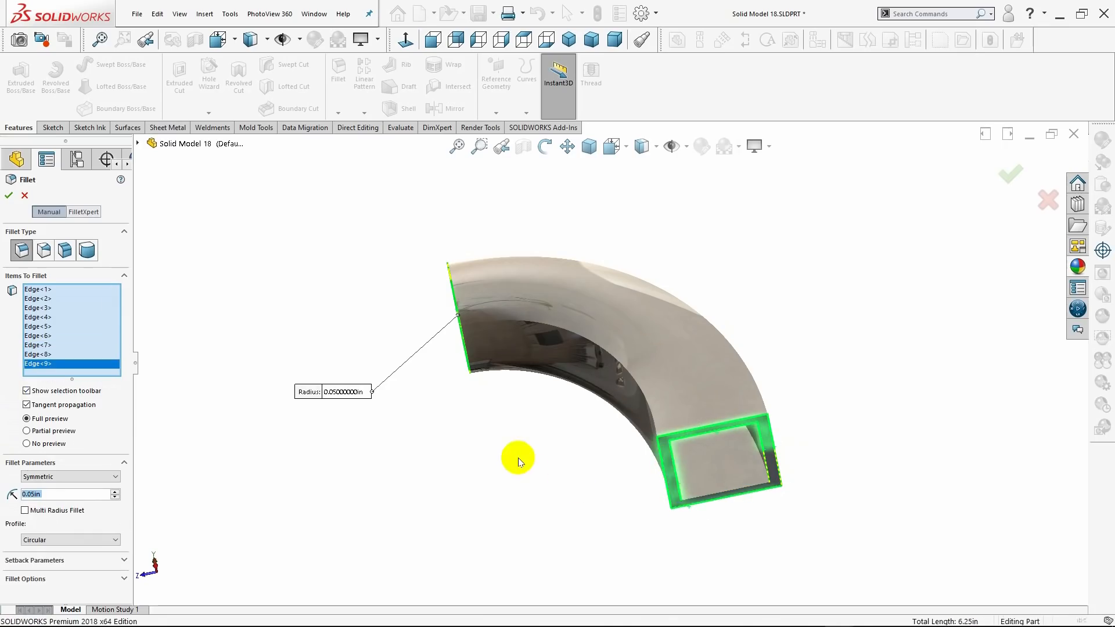
Set the fillet radius to 0.03 in and complete the fillet on both end openings.
{"action": "middle_click_drag", "start_coordinate": [519, 461], "coordinate": [552, 505]}
{"action": "left_click", "coordinate": [67, 494]}
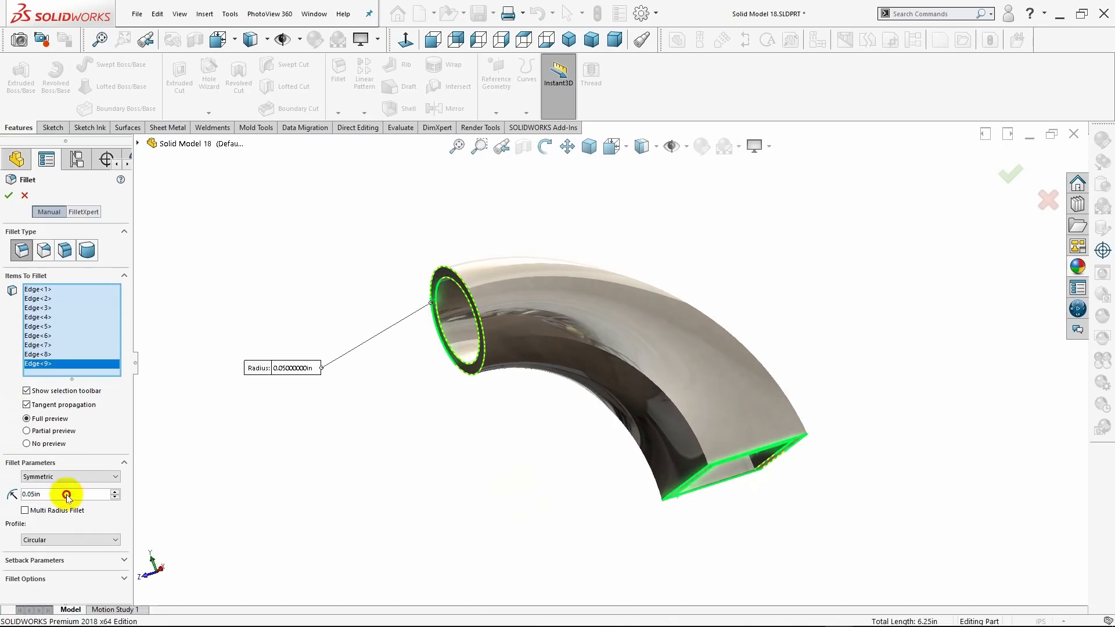
{"action": "left_click_drag", "start_coordinate": [19, 494], "coordinate": [19, 494]}
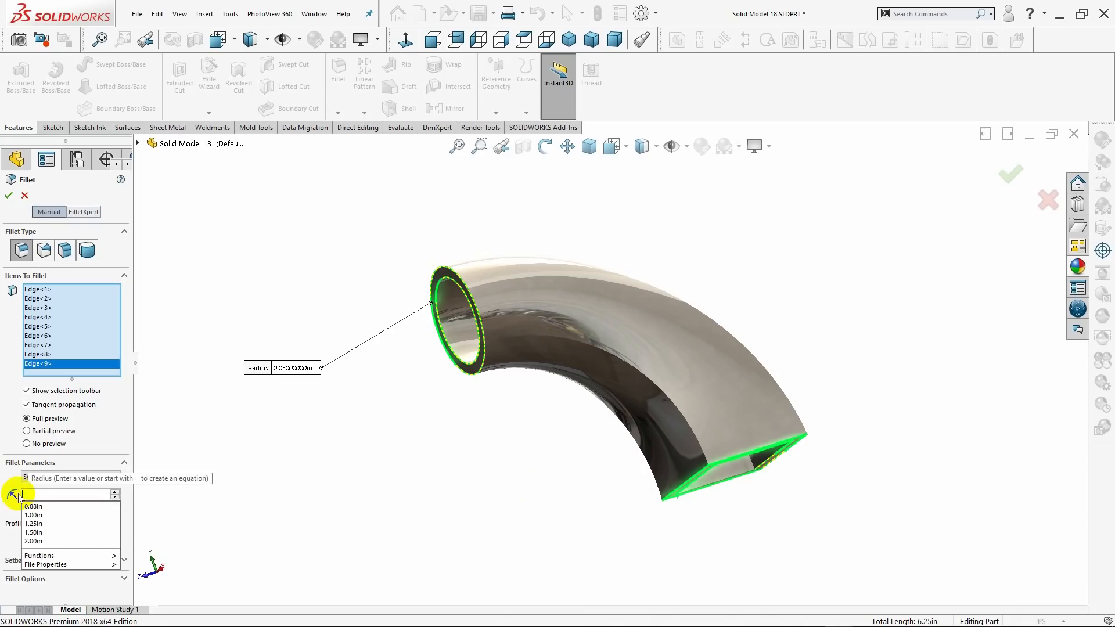
{"action": "type", "text": ".03"}
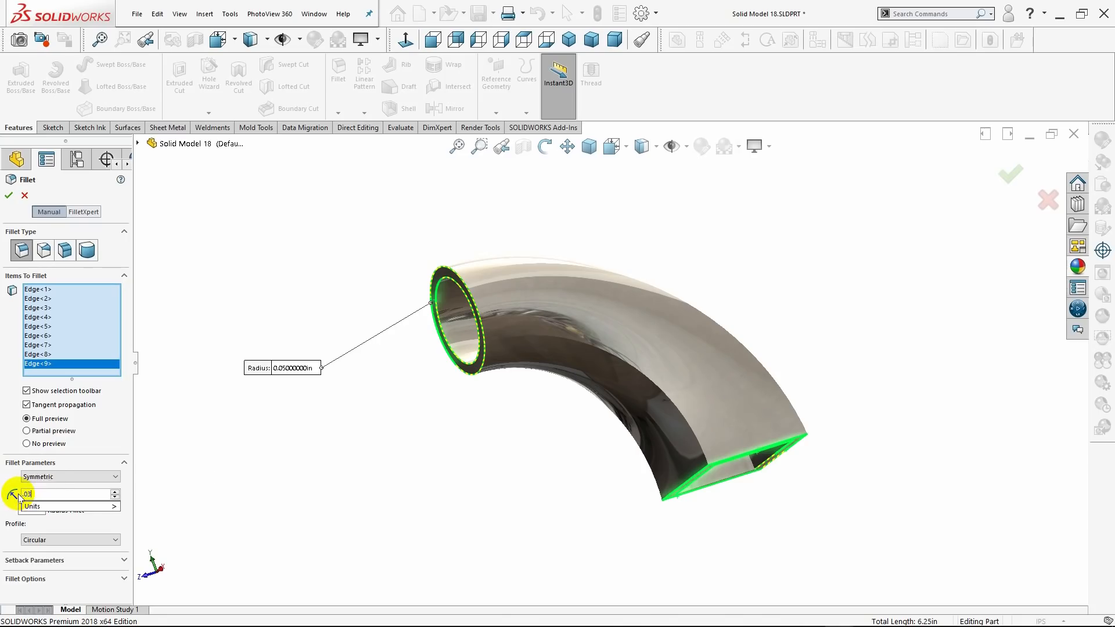
{"action": "key", "text": "Return"}
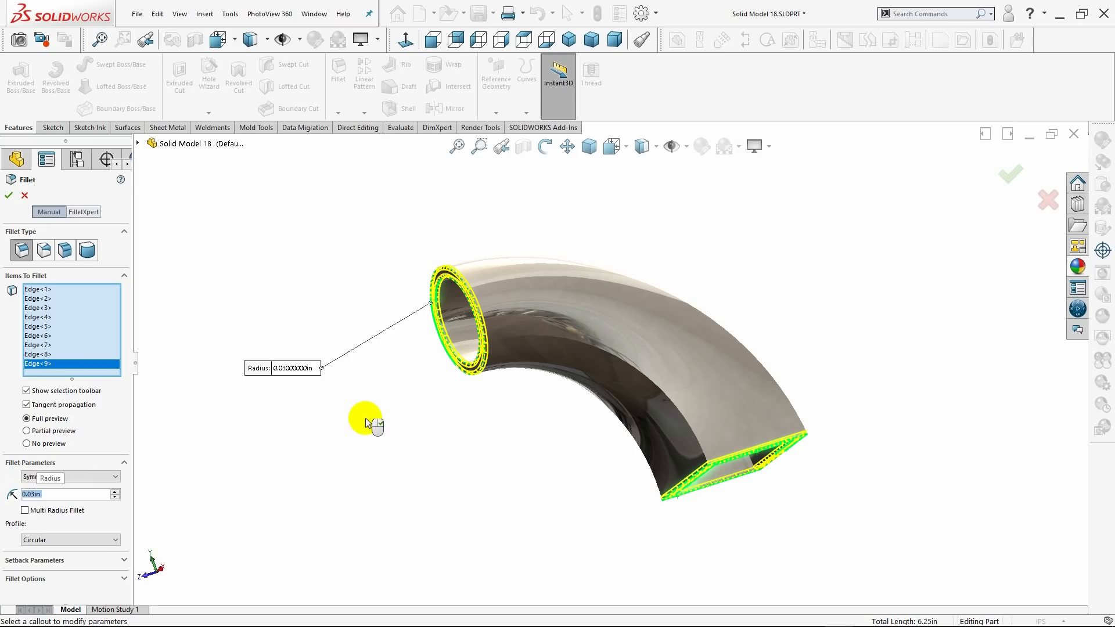
{"action": "middle_click_drag", "start_coordinate": [368, 423], "coordinate": [424, 438]}
{"action": "left_click", "coordinate": [569, 39]}
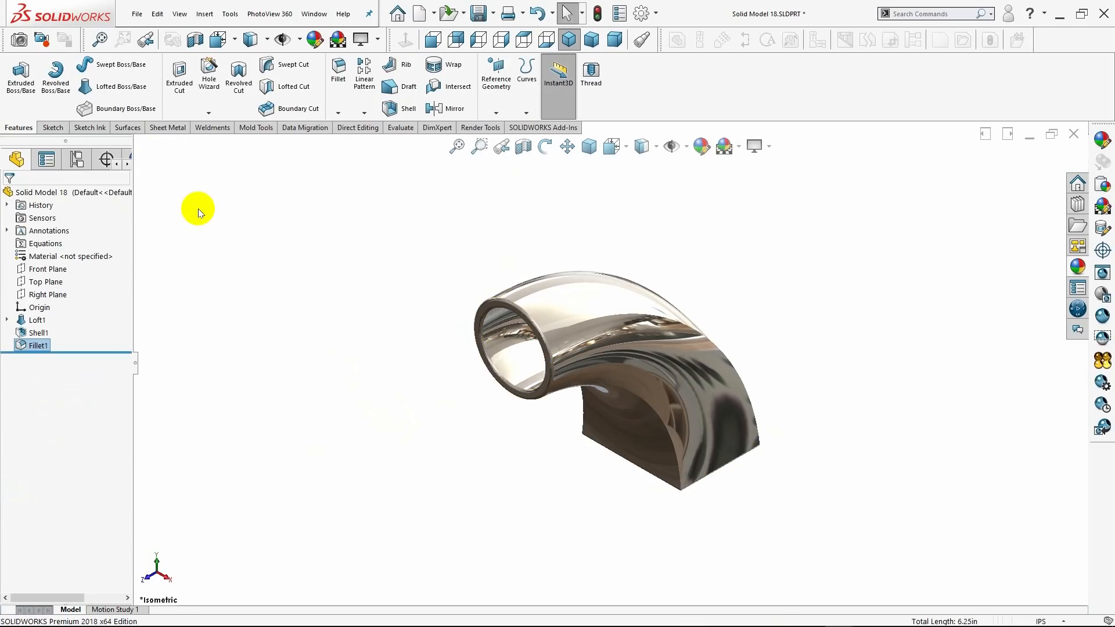
Start another 0.03 in fillet on the two lengthwise edges along the inside of the bend.
{"action": "middle_click_drag", "start_coordinate": [378, 312], "coordinate": [744, 408]}
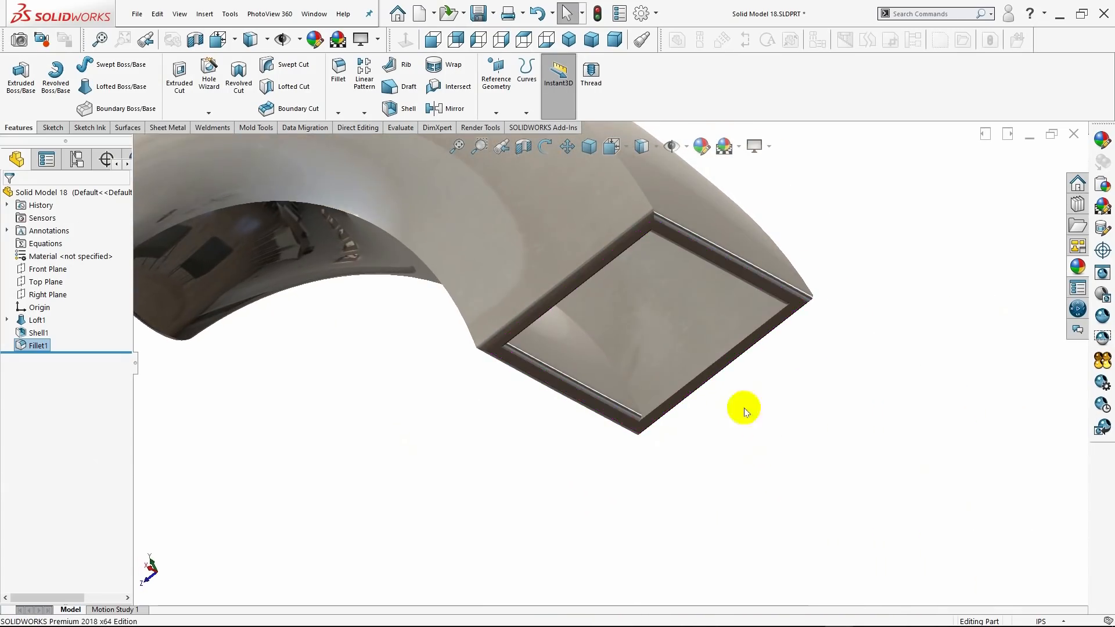
{"action": "left_click", "coordinate": [571, 41]}
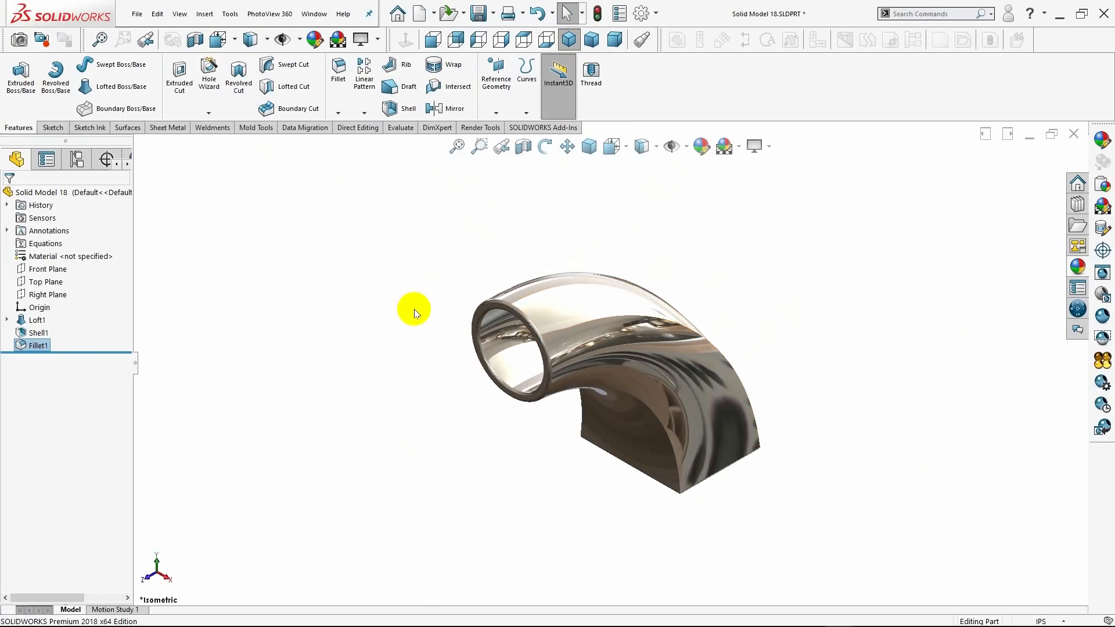
{"action": "left_click", "coordinate": [338, 73]}
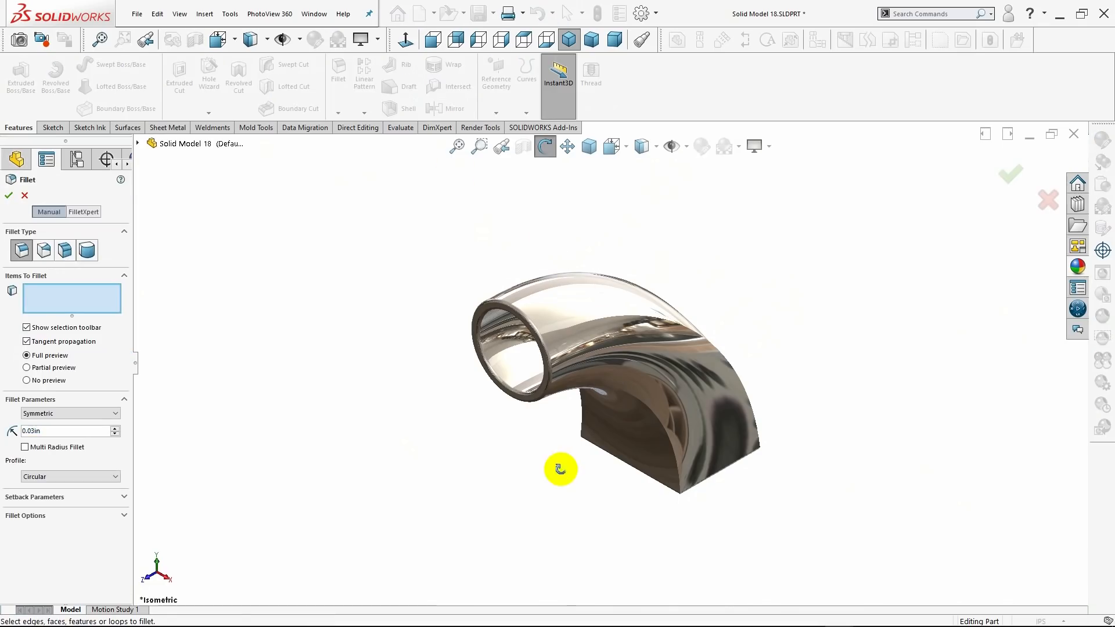
{"action": "middle_click_drag", "start_coordinate": [558, 466], "coordinate": [604, 420]}
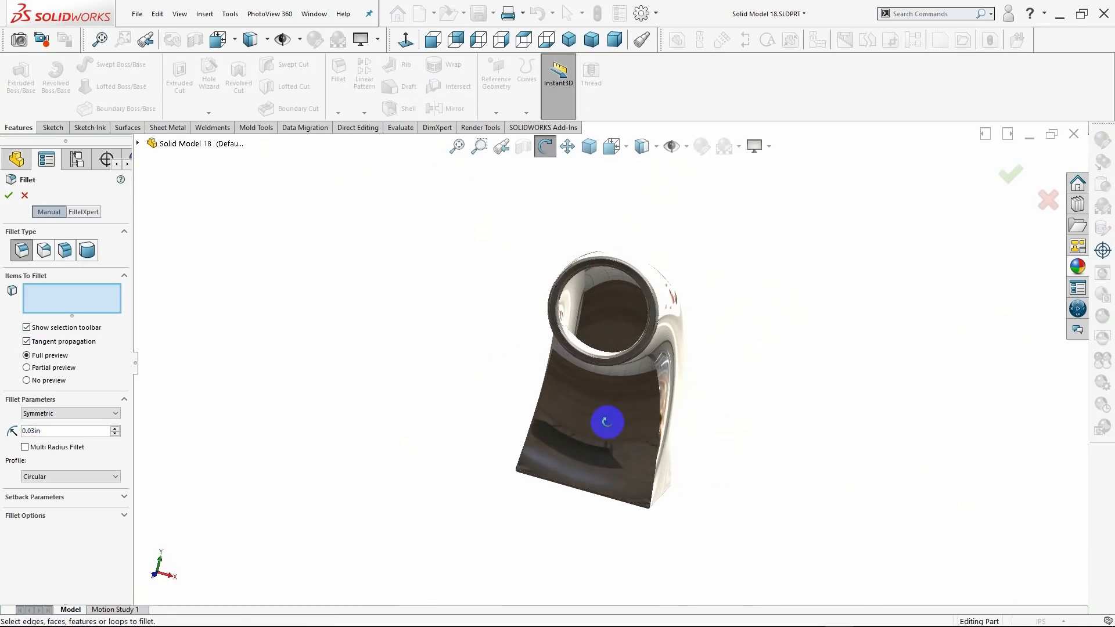
{"action": "left_click", "coordinate": [661, 416]}
{"action": "middle_click_drag", "start_coordinate": [460, 382], "coordinate": [554, 374]}
{"action": "left_click", "coordinate": [557, 377]}
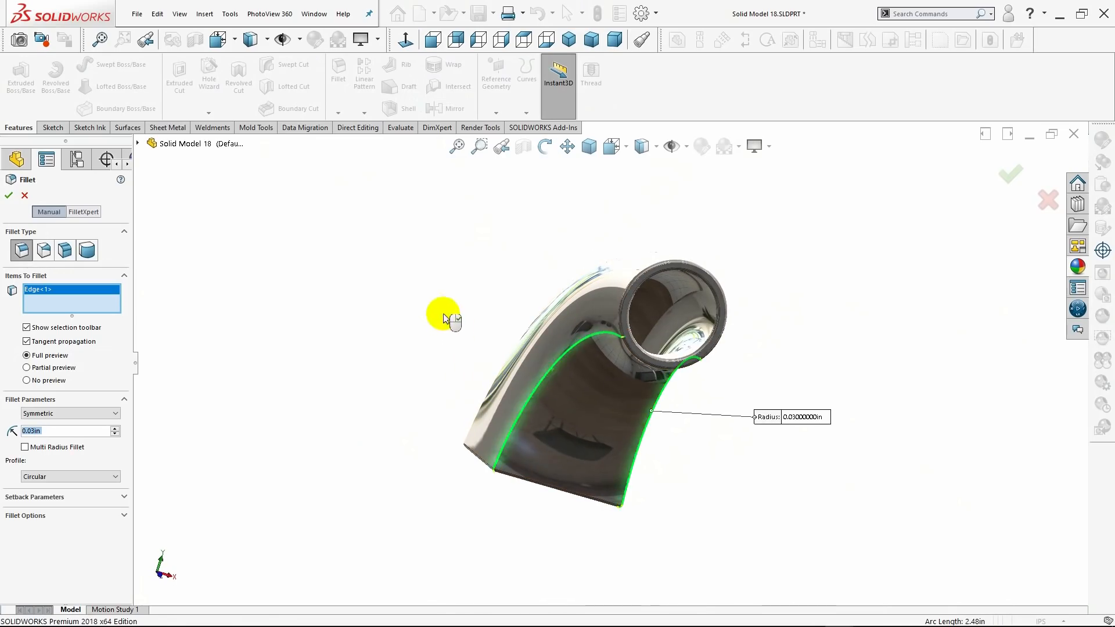
Add the two lengthwise edges along the outside of the bend and complete the 0.03 in fillet.
{"action": "middle_click_drag", "start_coordinate": [438, 302], "coordinate": [530, 446]}
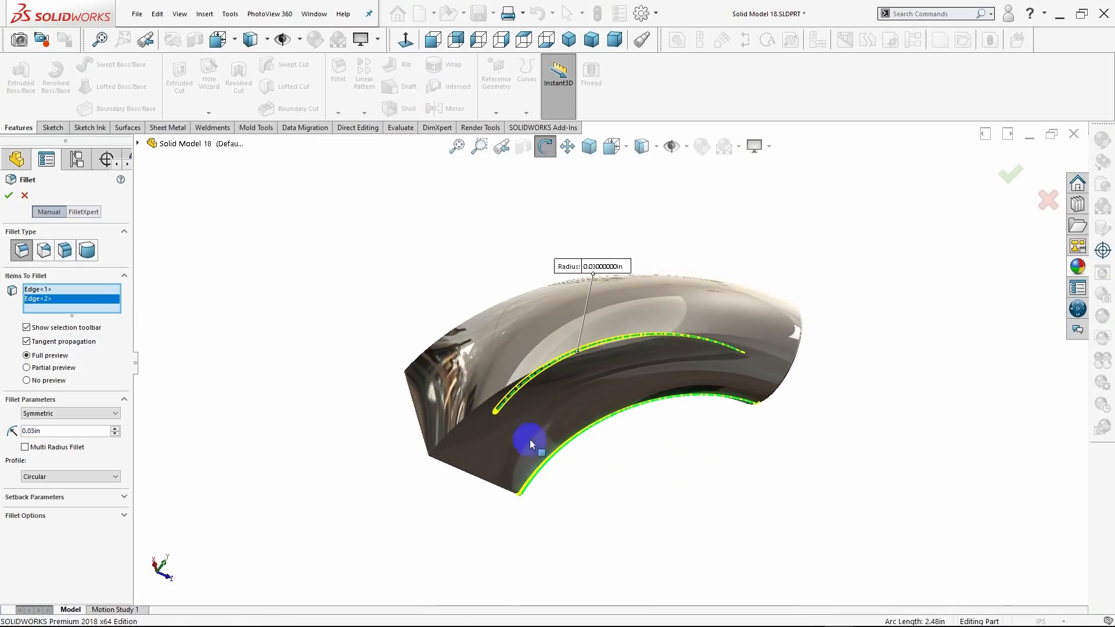
{"action": "left_click", "coordinate": [504, 395]}
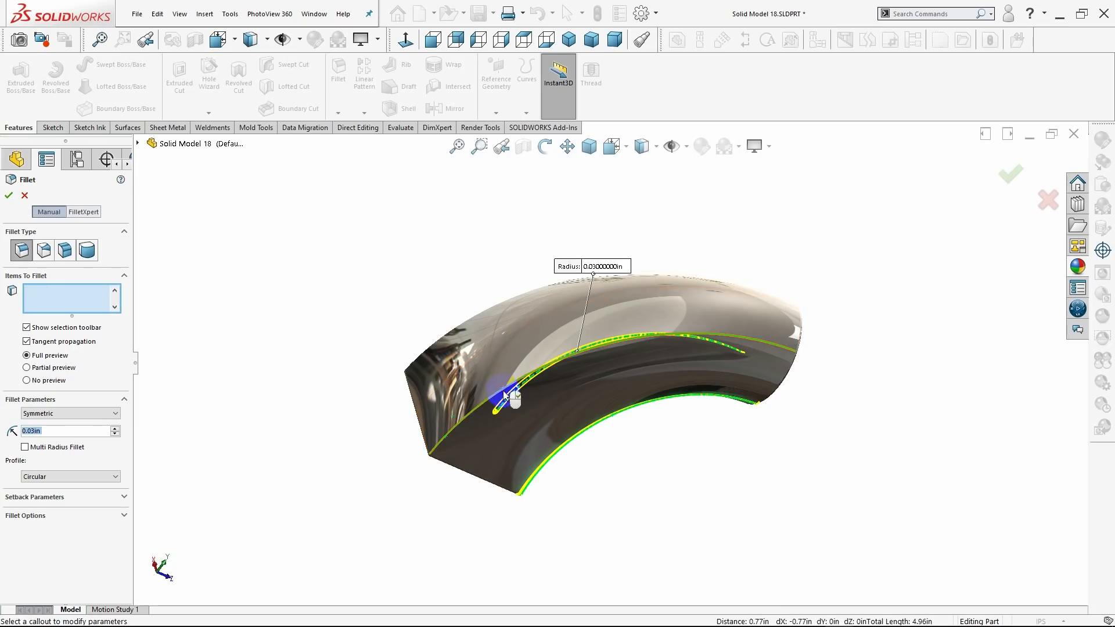
{"action": "middle_click_drag", "start_coordinate": [368, 269], "coordinate": [484, 375]}
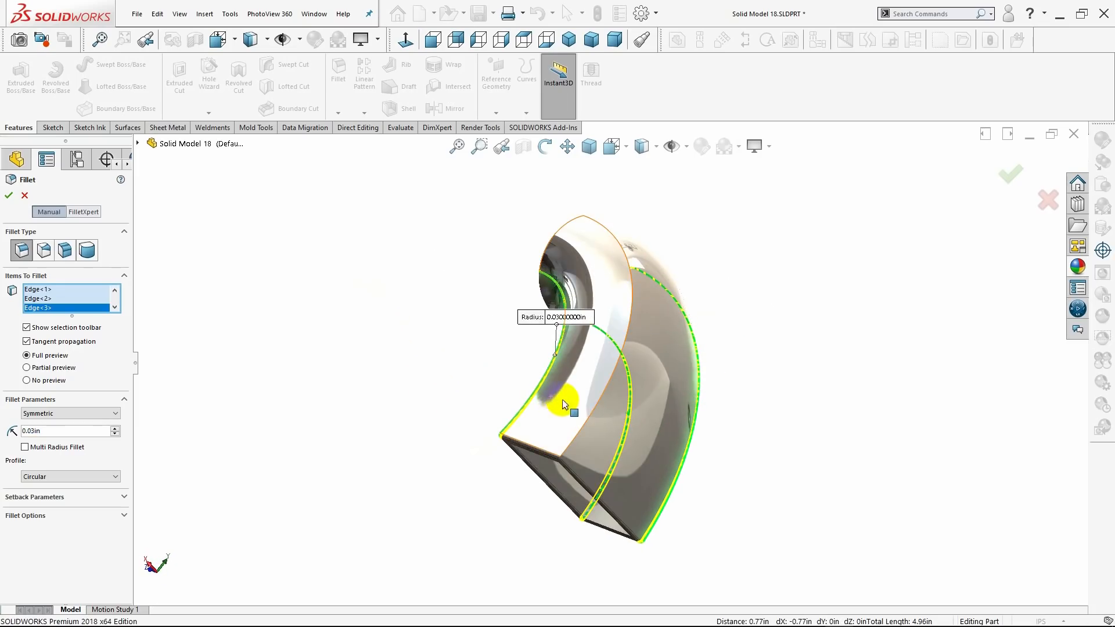
{"action": "left_click", "coordinate": [595, 405]}
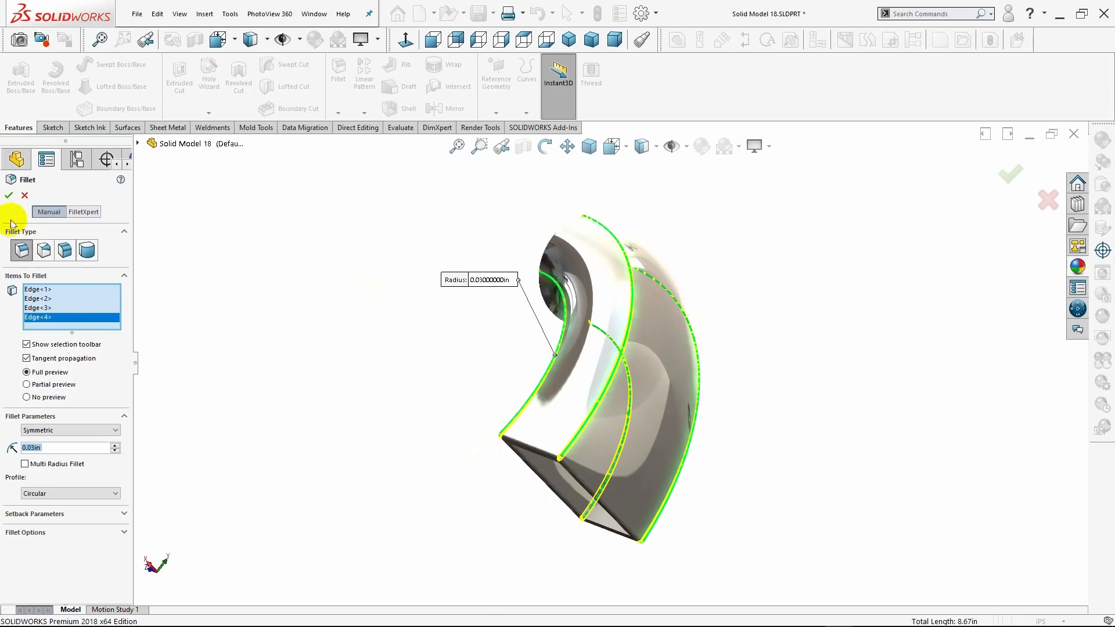
{"action": "left_click", "coordinate": [8, 197]}
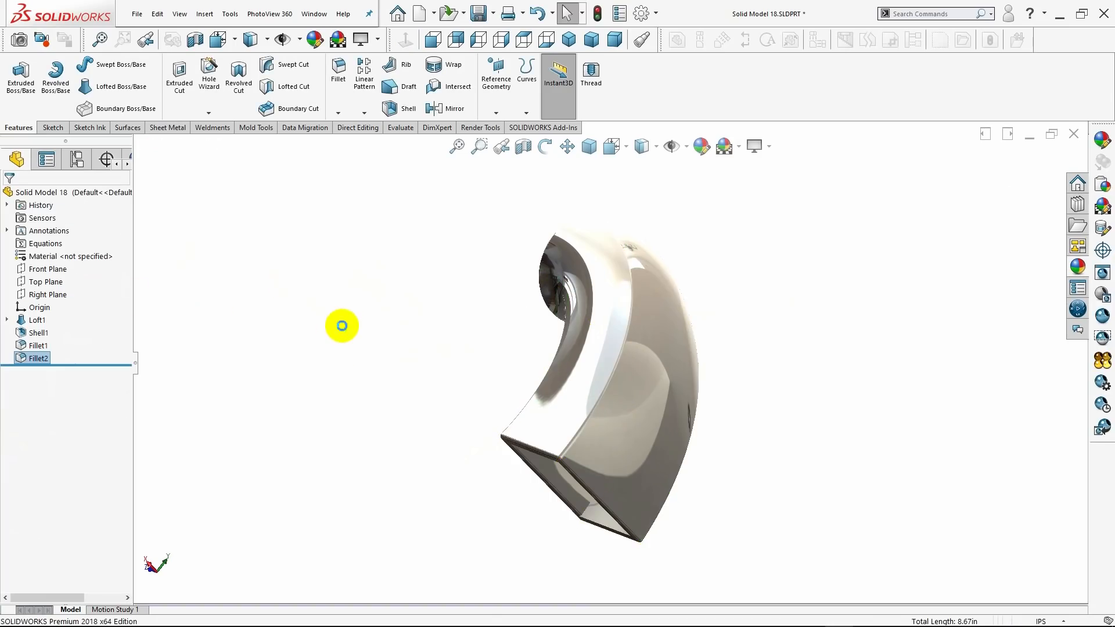
{"action": "middle_click_drag", "start_coordinate": [350, 347], "coordinate": [510, 399]}
{"action": "left_click", "coordinate": [569, 39]}
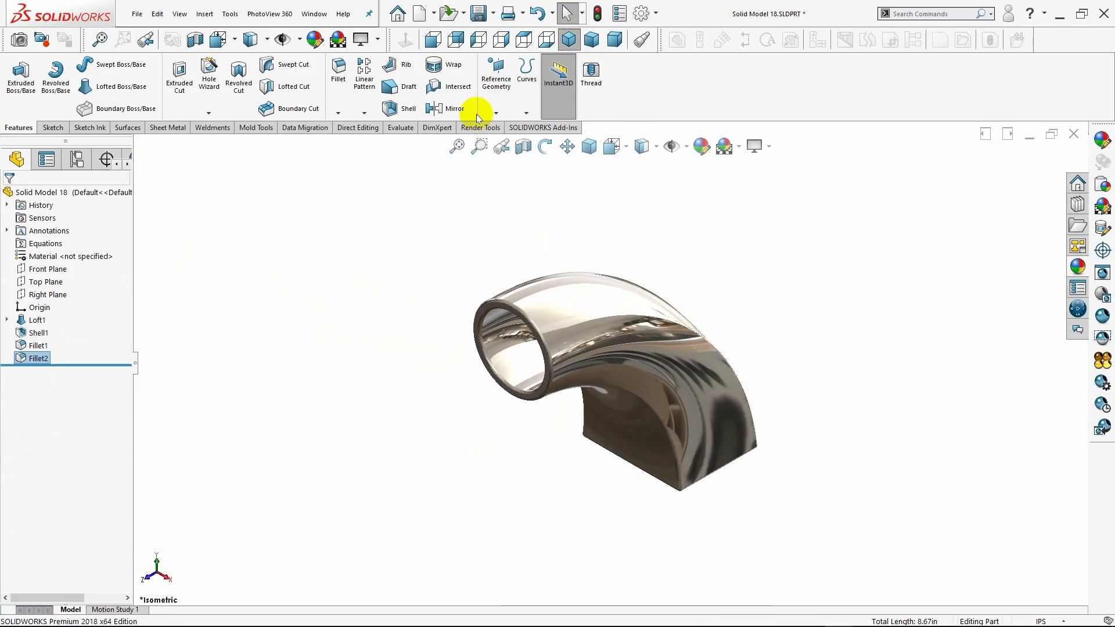
Suppress the fillet on the four lengthwise outer edges and unsuppress it to compare the bend with and without it.
{"action": "right_click", "coordinate": [39, 361]}
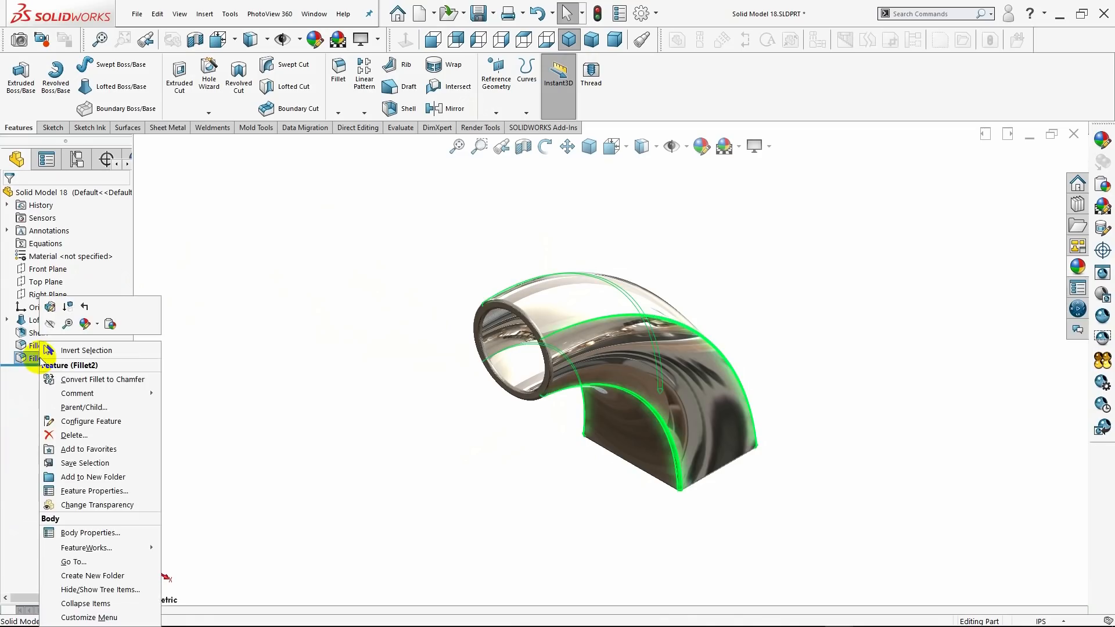
{"action": "key", "text": "Escape"}
{"action": "left_click", "coordinate": [60, 307]}
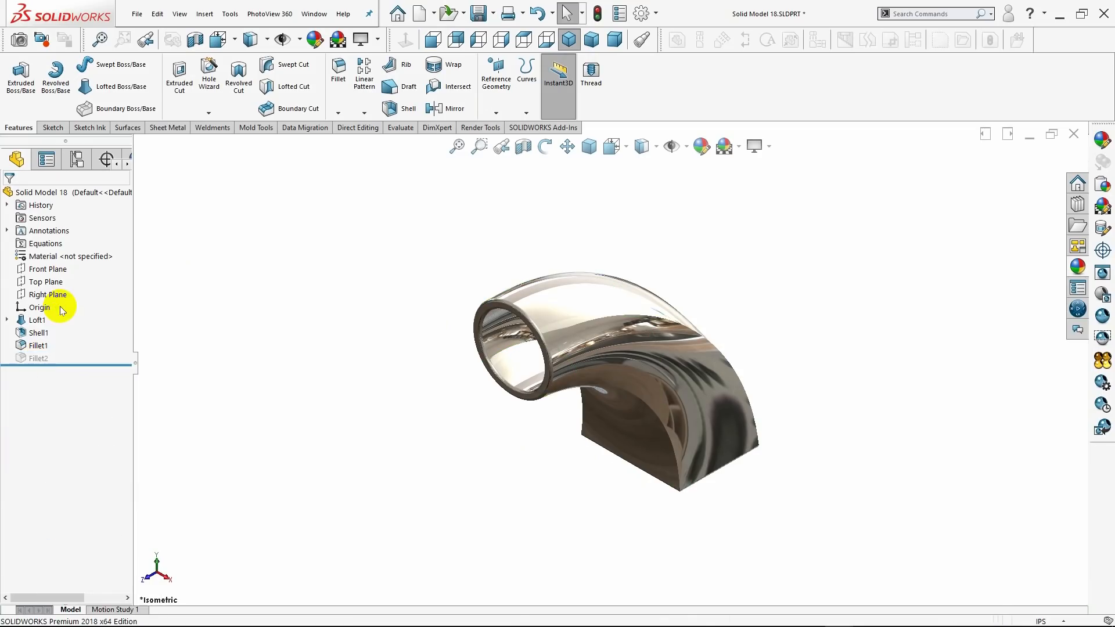
{"action": "right_click", "coordinate": [35, 360]}
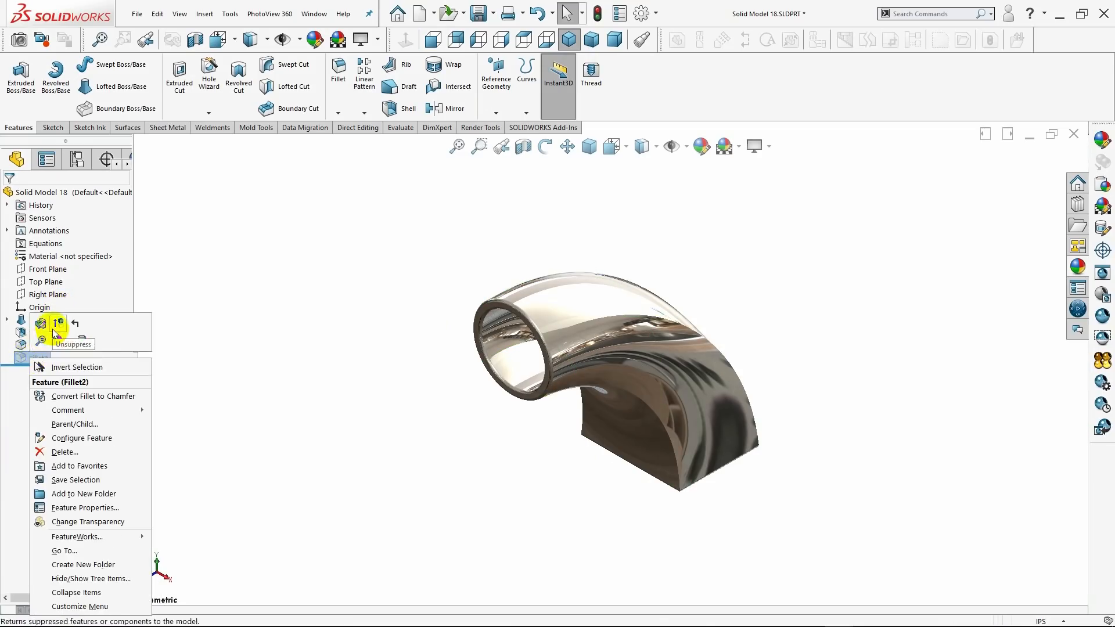
{"action": "left_click", "coordinate": [57, 325]}
Edit the fillet on the four lengthwise outer edges and set its radius to 0.05 in.
{"action": "right_click", "coordinate": [35, 358]}
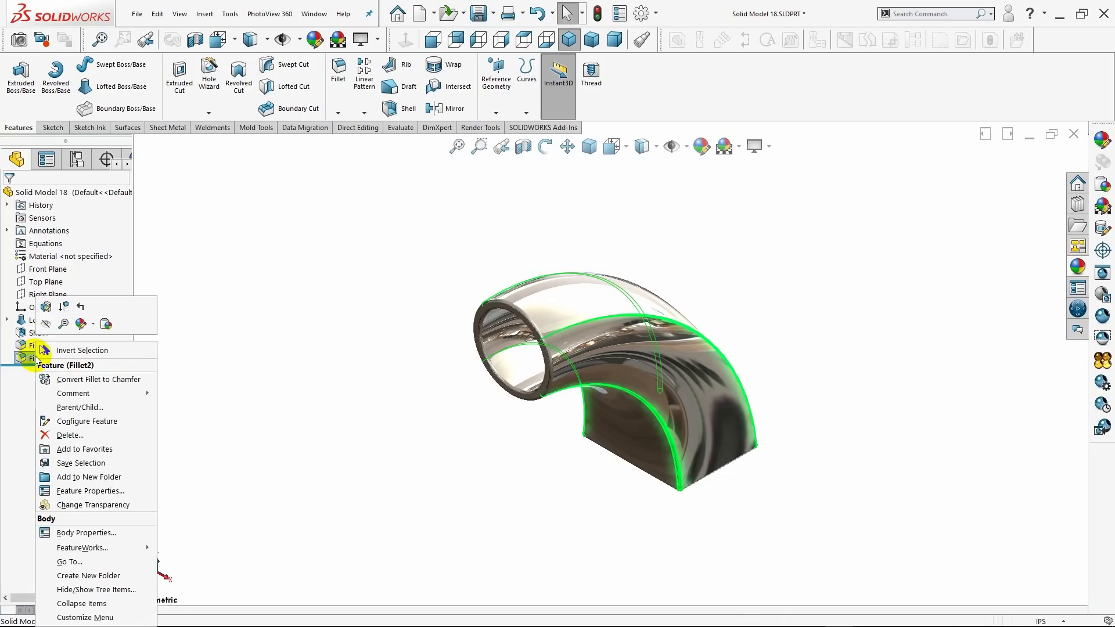
{"action": "left_click", "coordinate": [45, 318]}
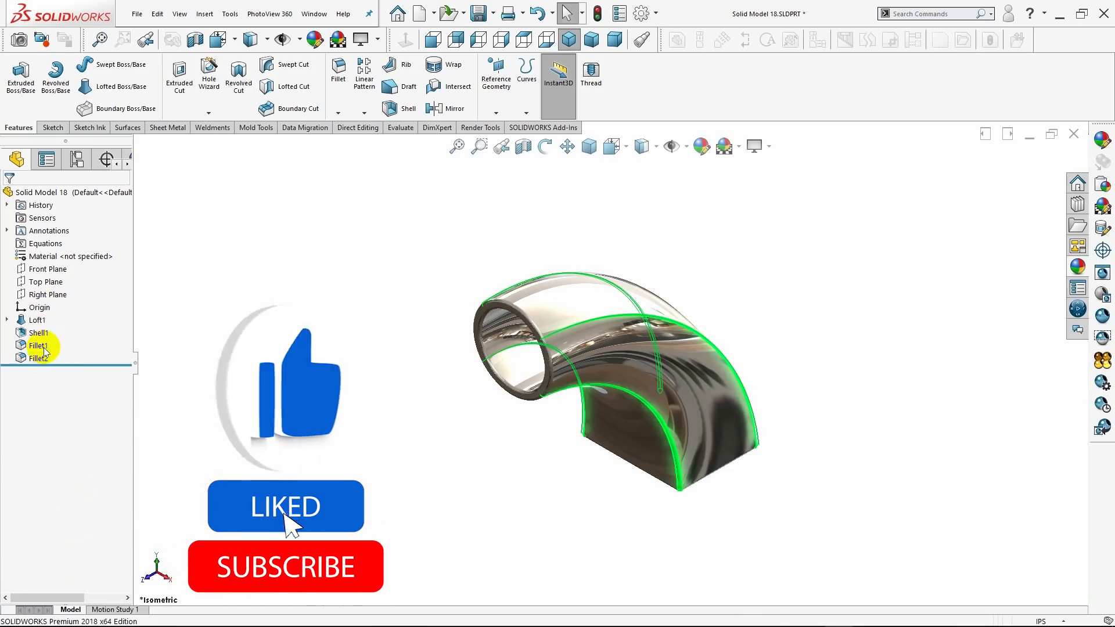
{"action": "left_click", "coordinate": [45, 347]}
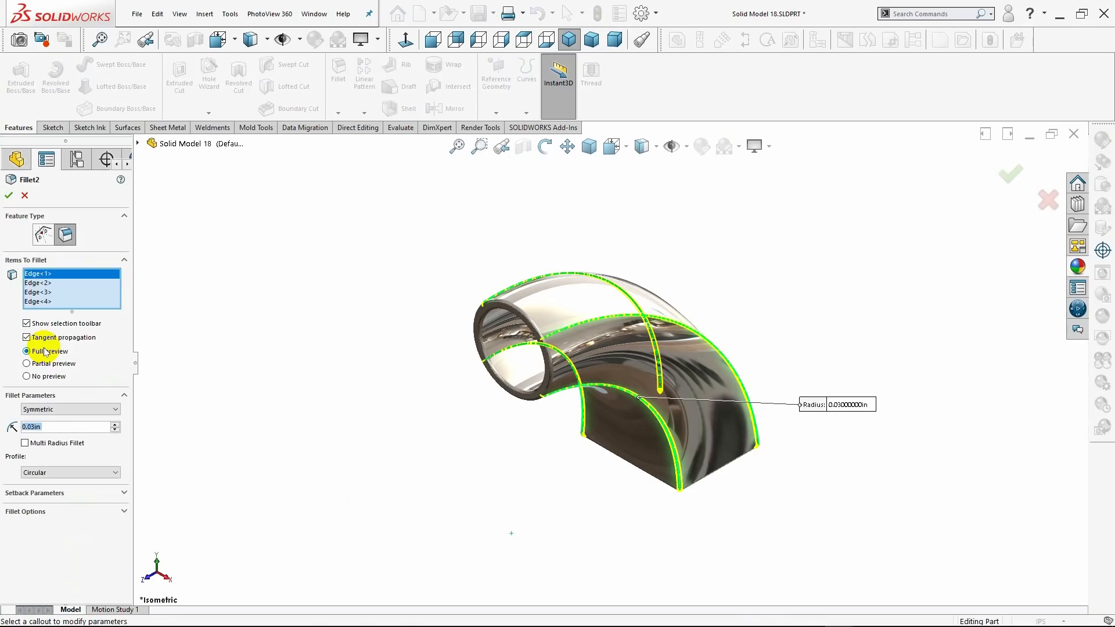
{"action": "key", "text": "BackSpace"}
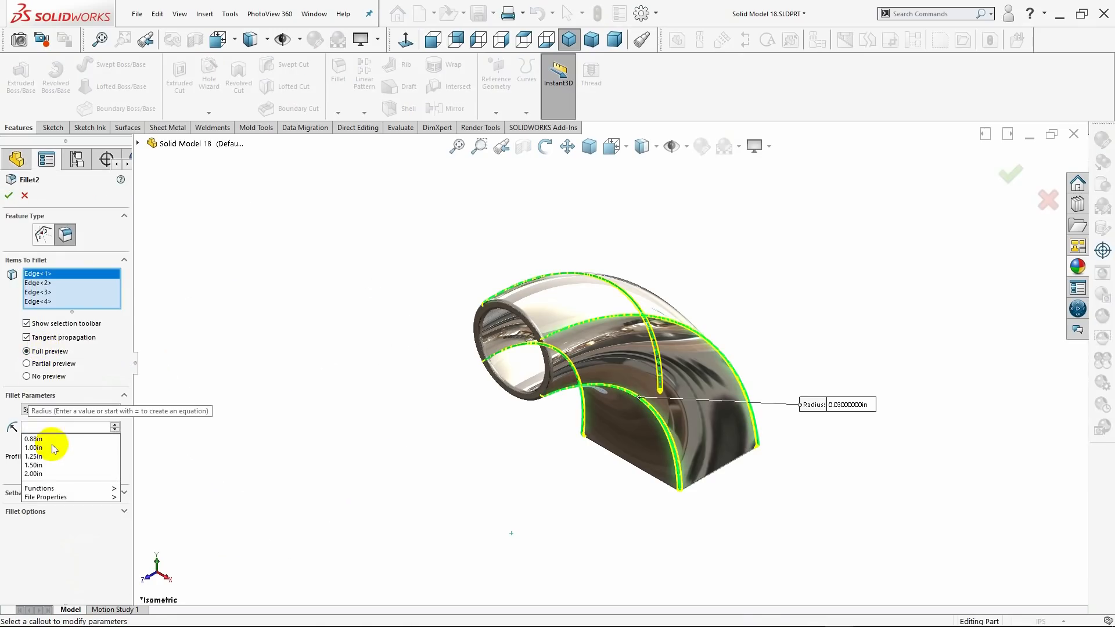
{"action": "type", "text": ".0"}
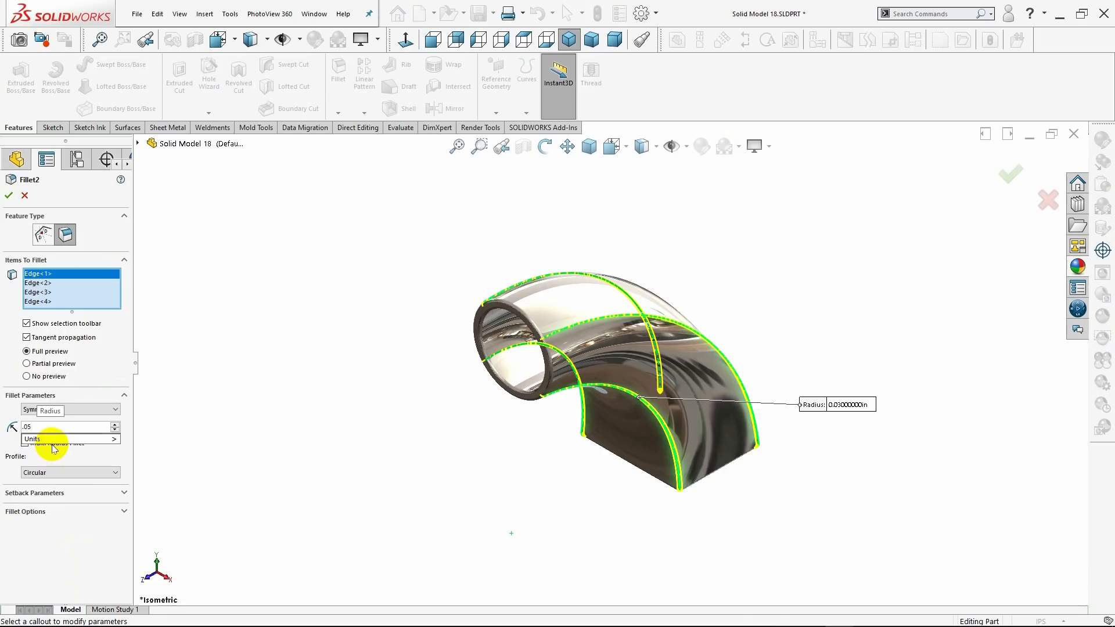
{"action": "type", "text": "5"}
{"action": "key", "text": "Return"}
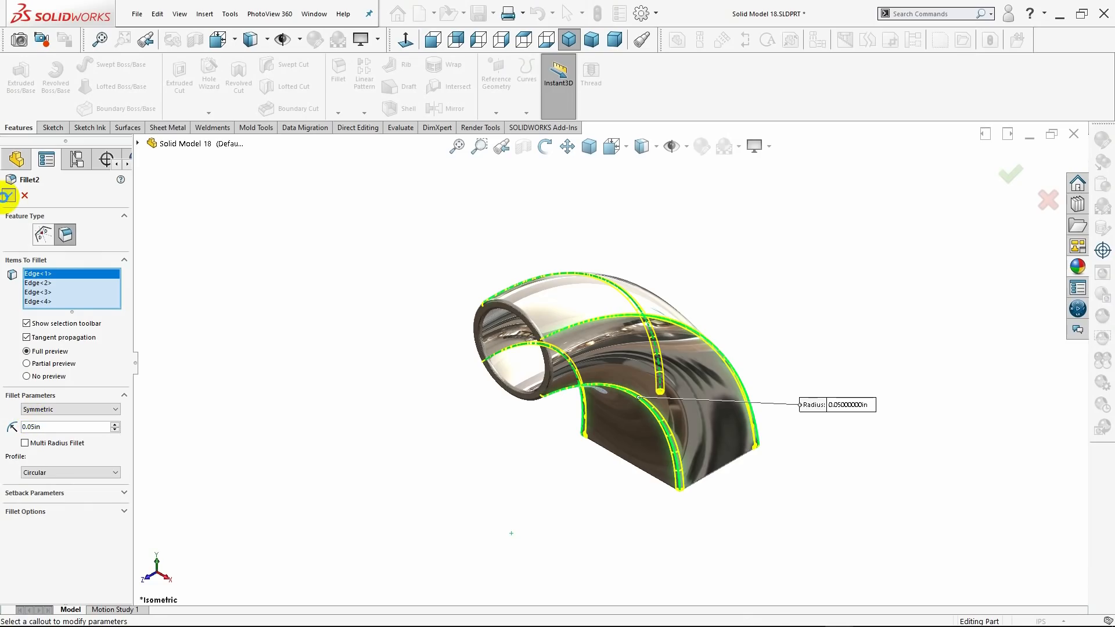
{"action": "left_click", "coordinate": [7, 195]}
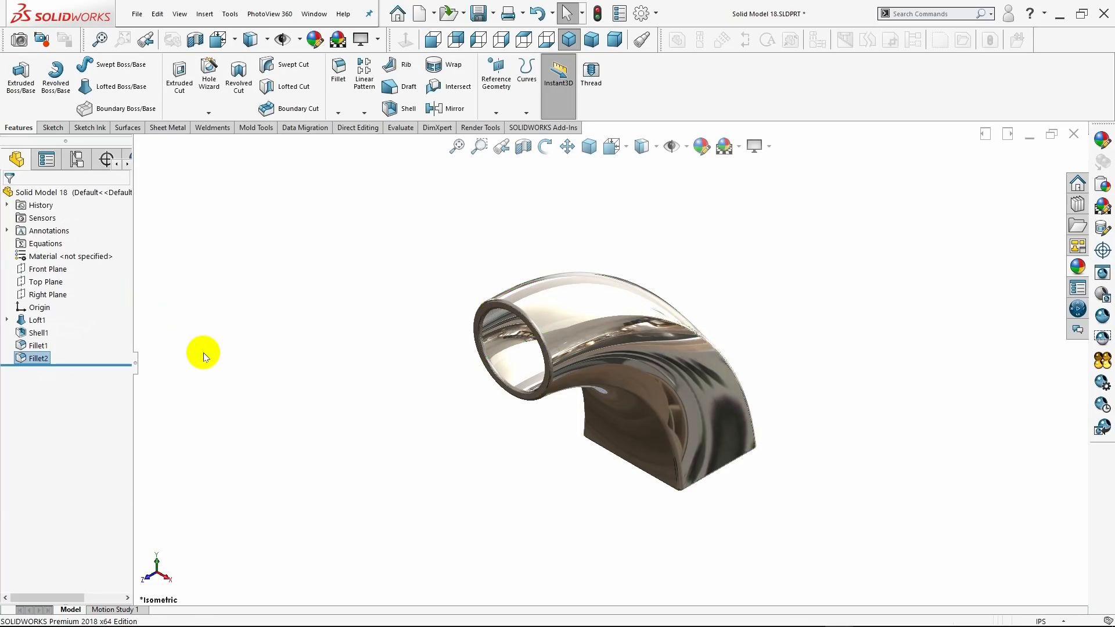
Open the fillet around both end openings for editing and try a 0.05 in radius.
{"action": "middle_click_drag", "start_coordinate": [204, 353], "coordinate": [164, 319]}
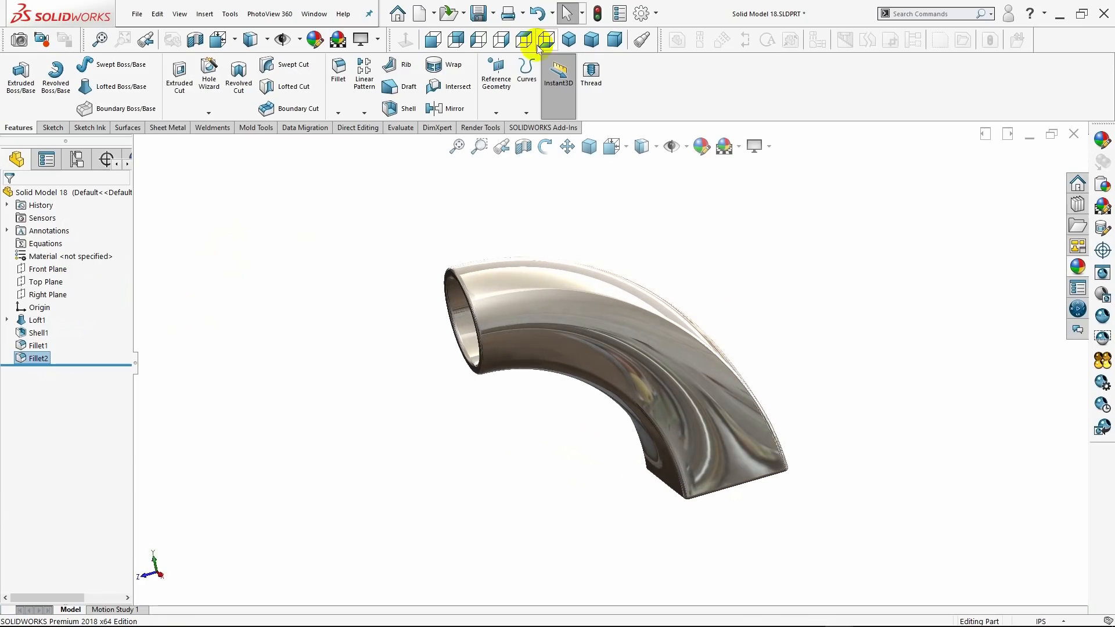
{"action": "left_click", "coordinate": [562, 45]}
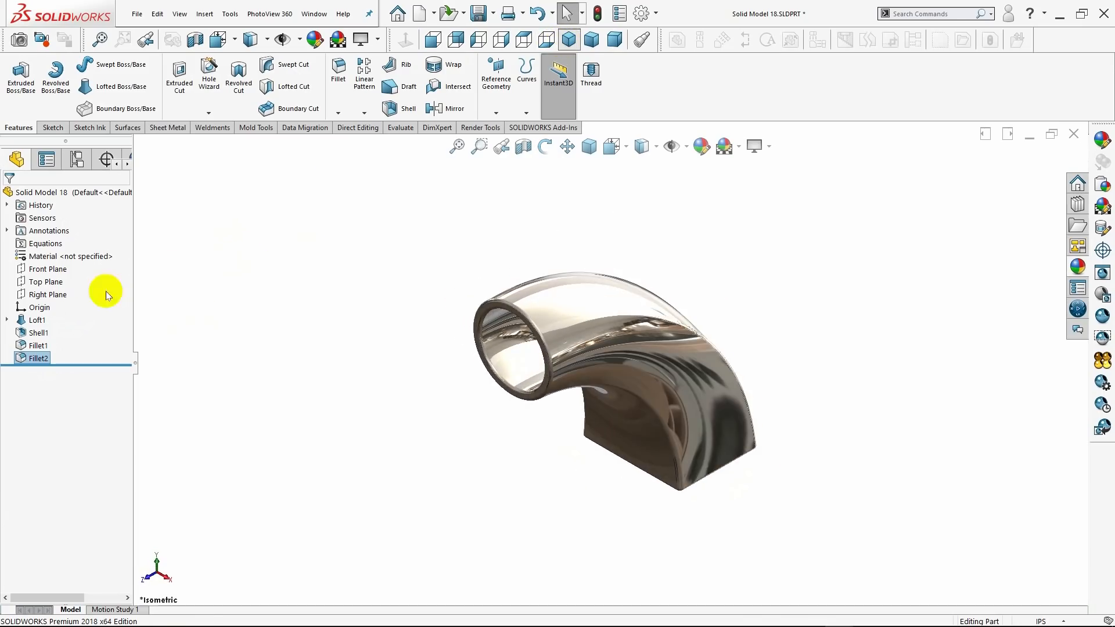
{"action": "right_click", "coordinate": [33, 347]}
{"action": "left_click", "coordinate": [45, 310]}
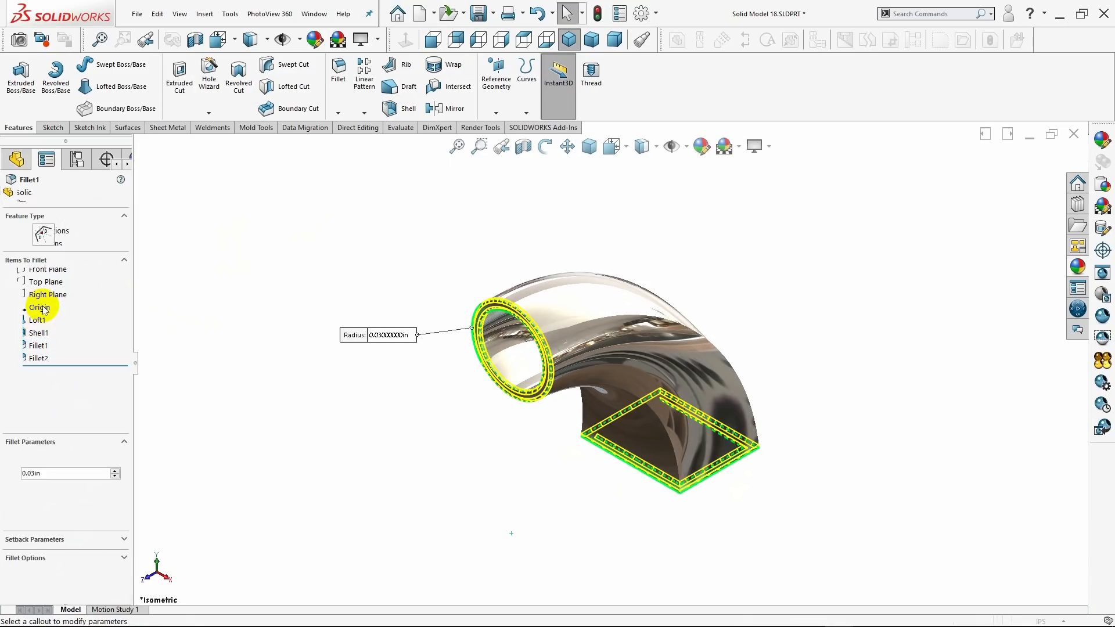
{"action": "type", "text": ".05"}
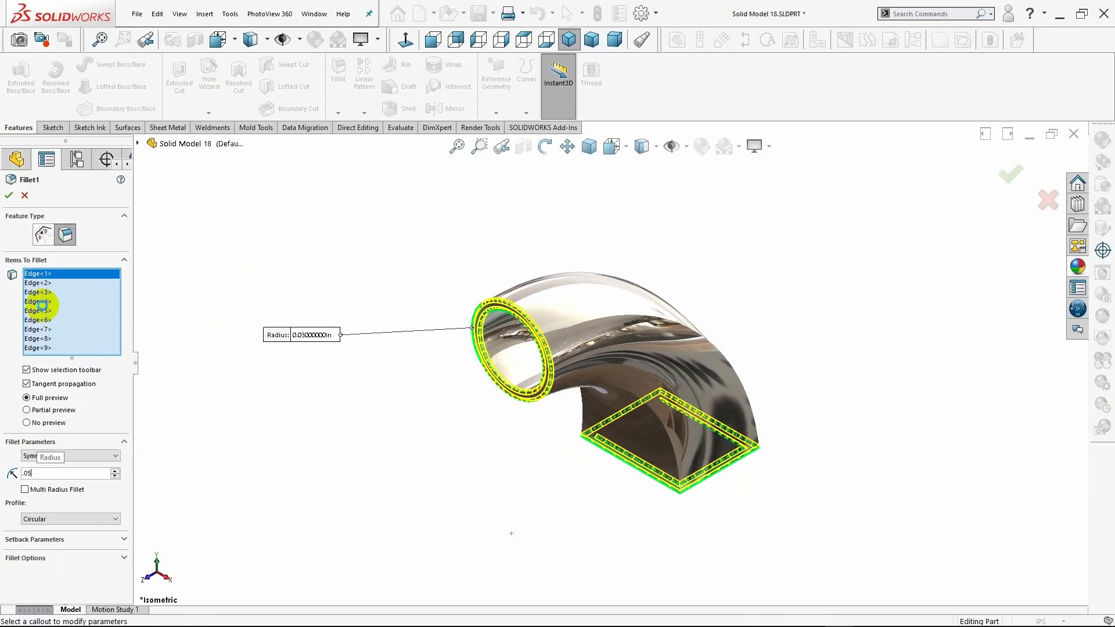
{"action": "key", "text": "Return"}
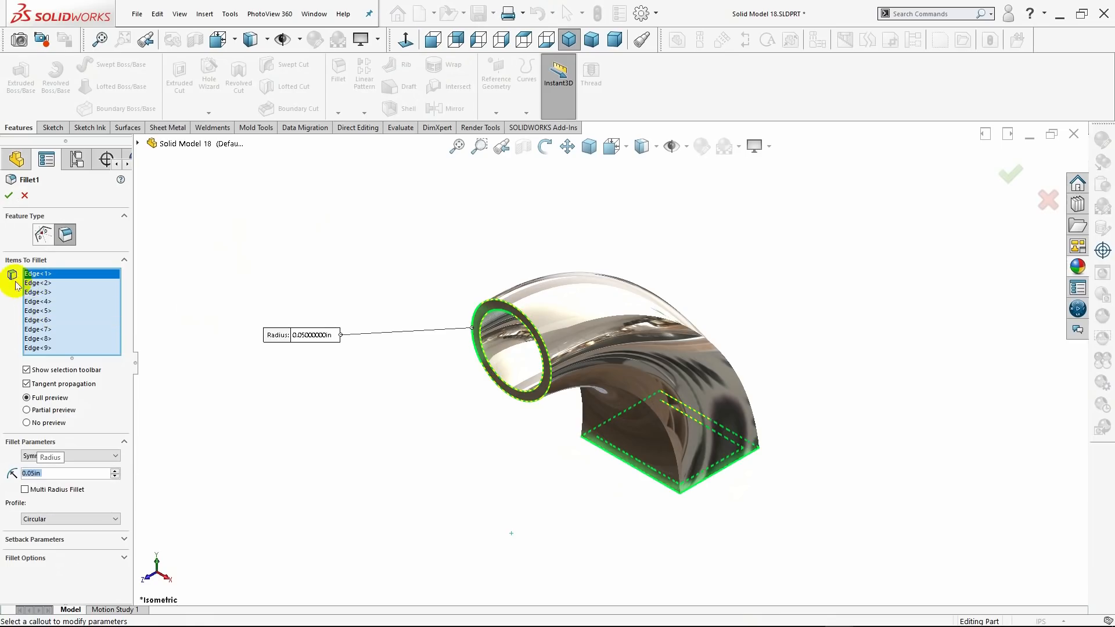
{"action": "left_click", "coordinate": [8, 195]}
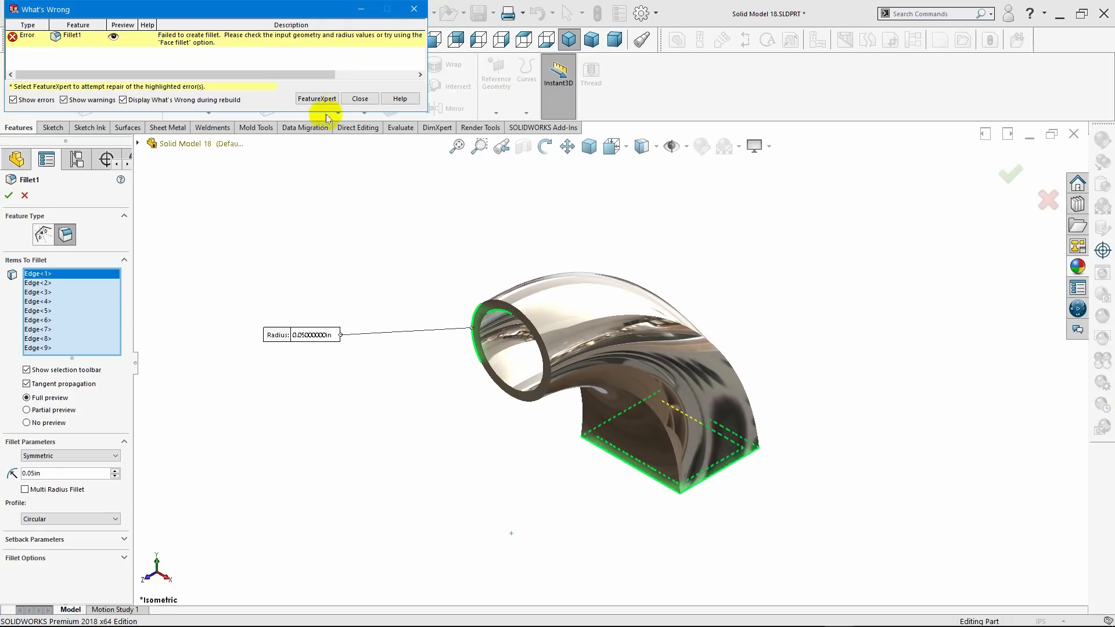
{"action": "left_click", "coordinate": [360, 99]}
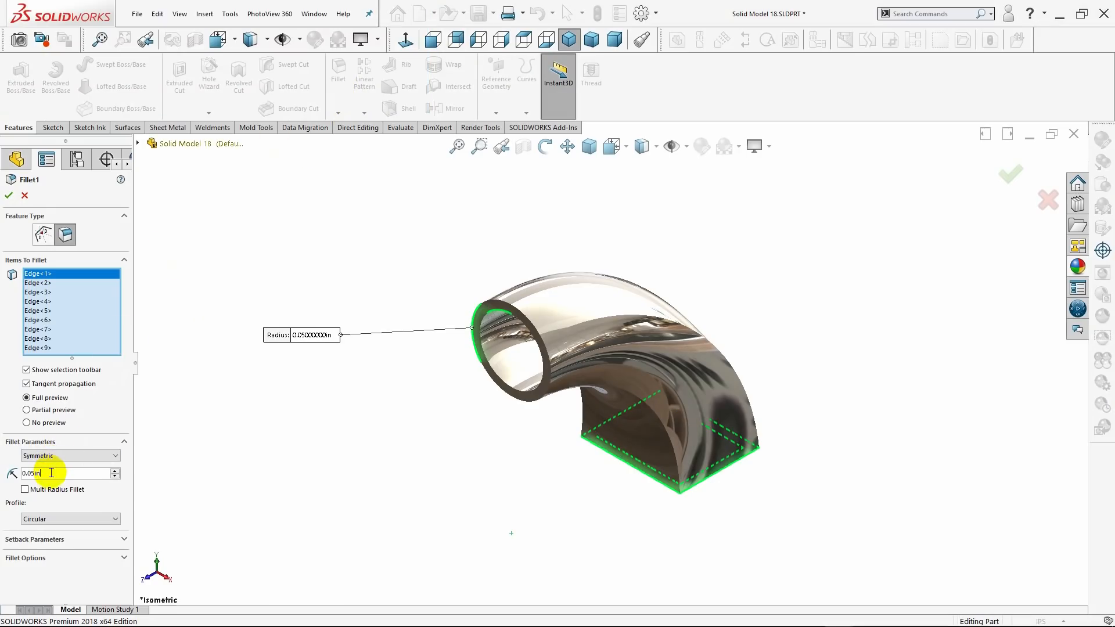
Set the radius of the end-opening fillet to 0.04 in and complete the edit.
{"action": "key", "text": "BackSpace"}
{"action": "key", "text": "BackSpace"}
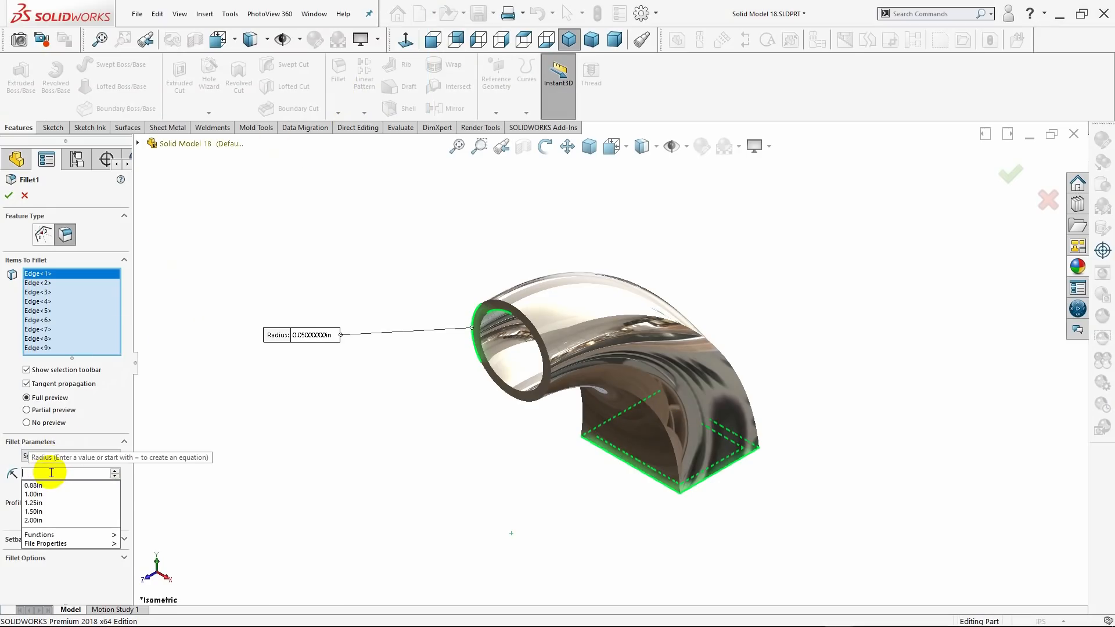
{"action": "type", "text": ".0"}
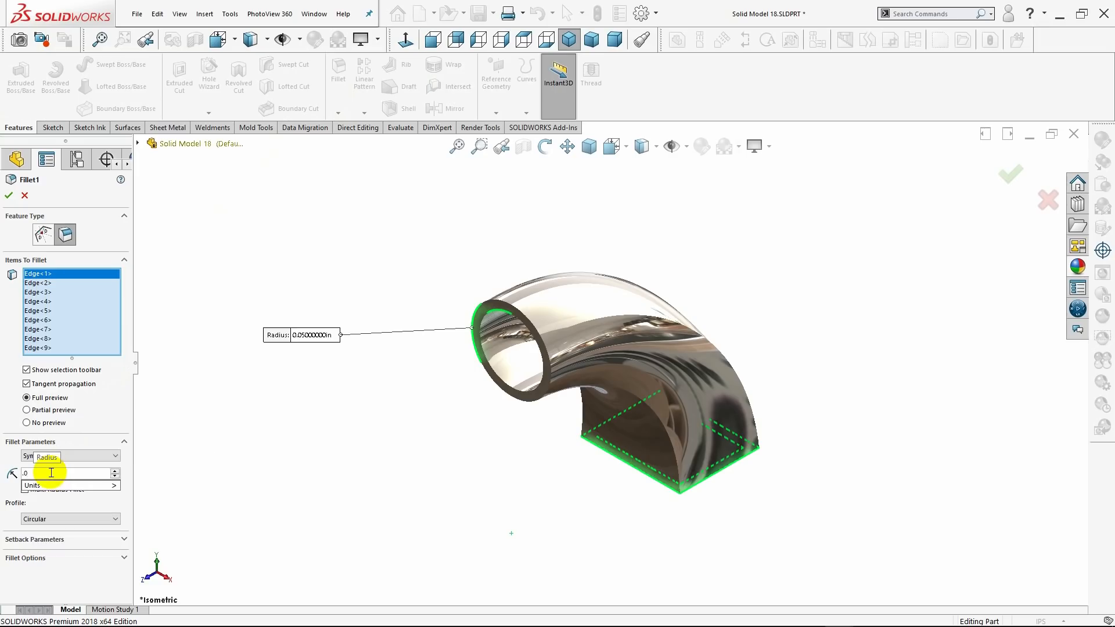
{"action": "type", "text": "4"}
{"action": "key", "text": "Return"}
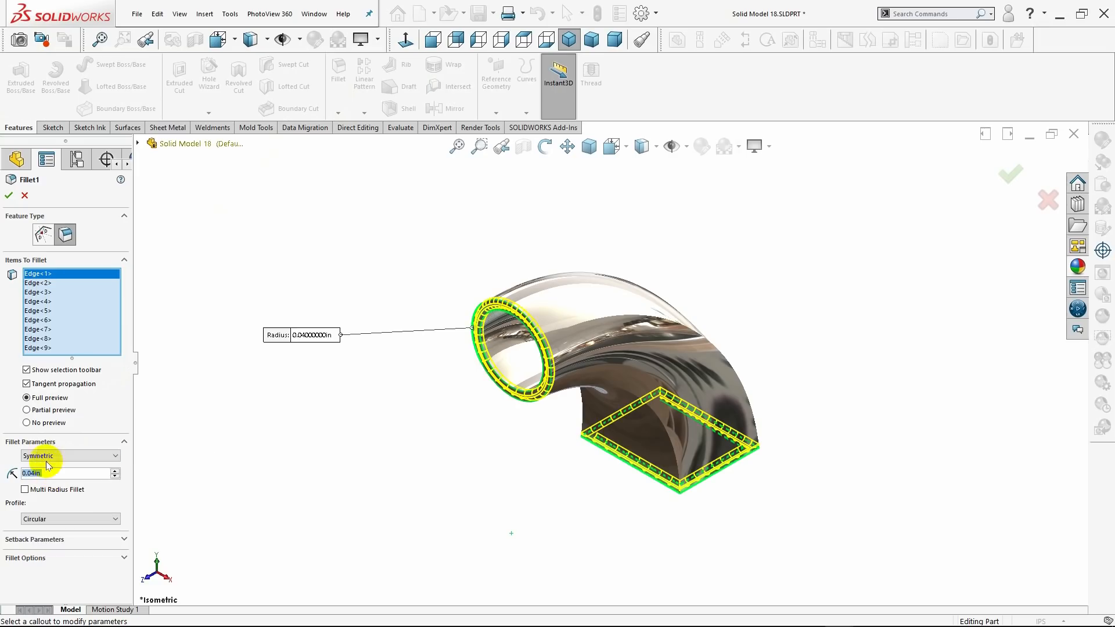
{"action": "left_click", "coordinate": [12, 197]}
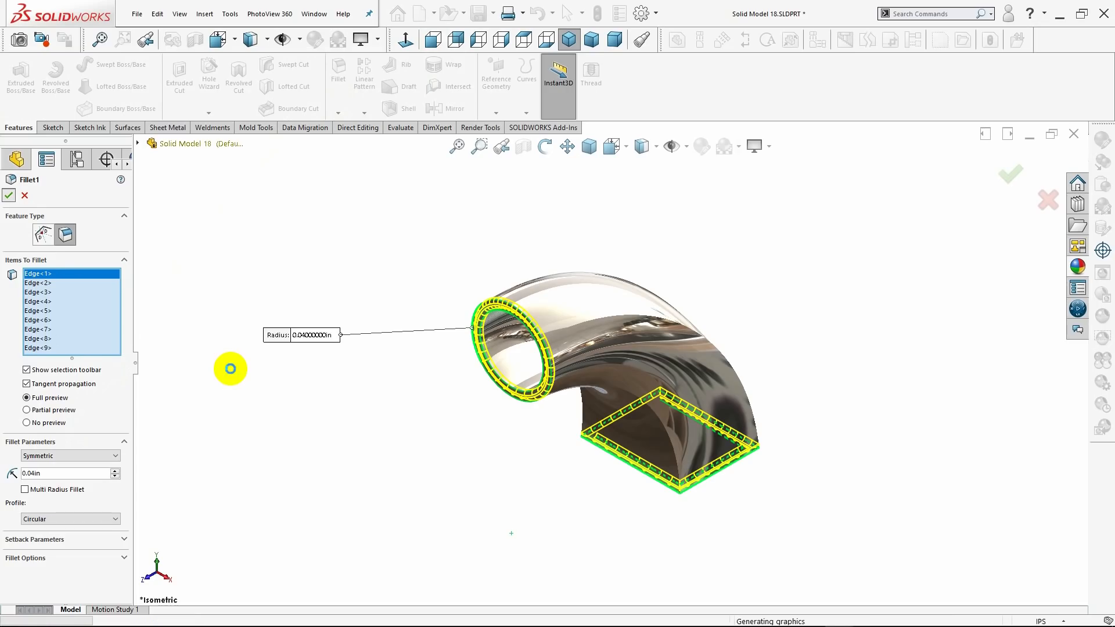
Switch the display style to shaded with edges and check the filleted part, finishing in the isometric view.
{"action": "middle_click_drag", "start_coordinate": [336, 391], "coordinate": [378, 372]}
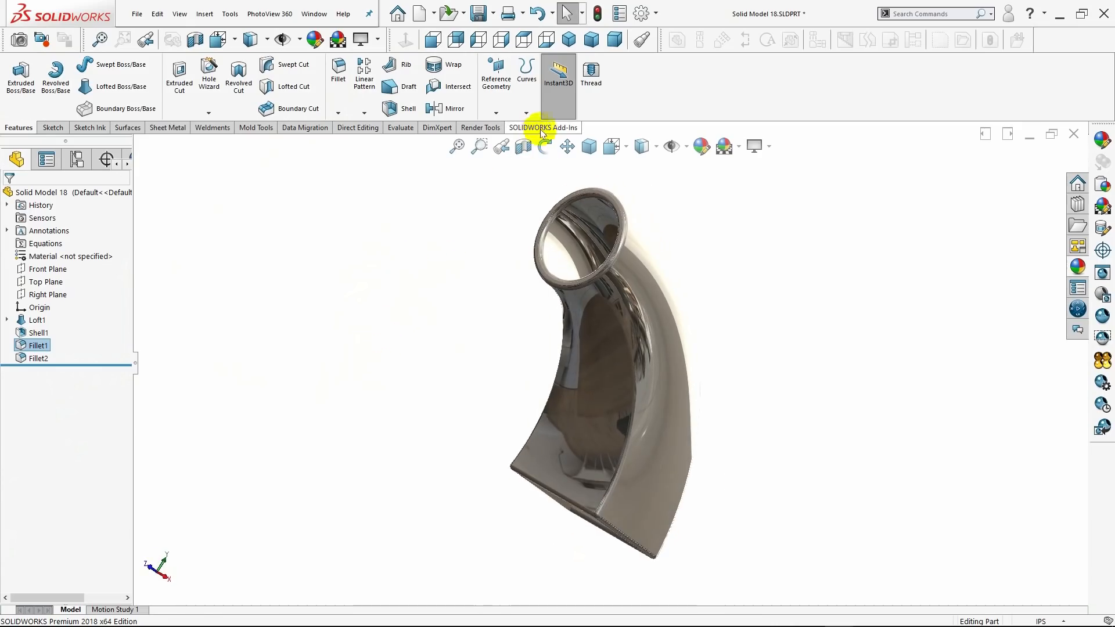
{"action": "left_click", "coordinate": [573, 43]}
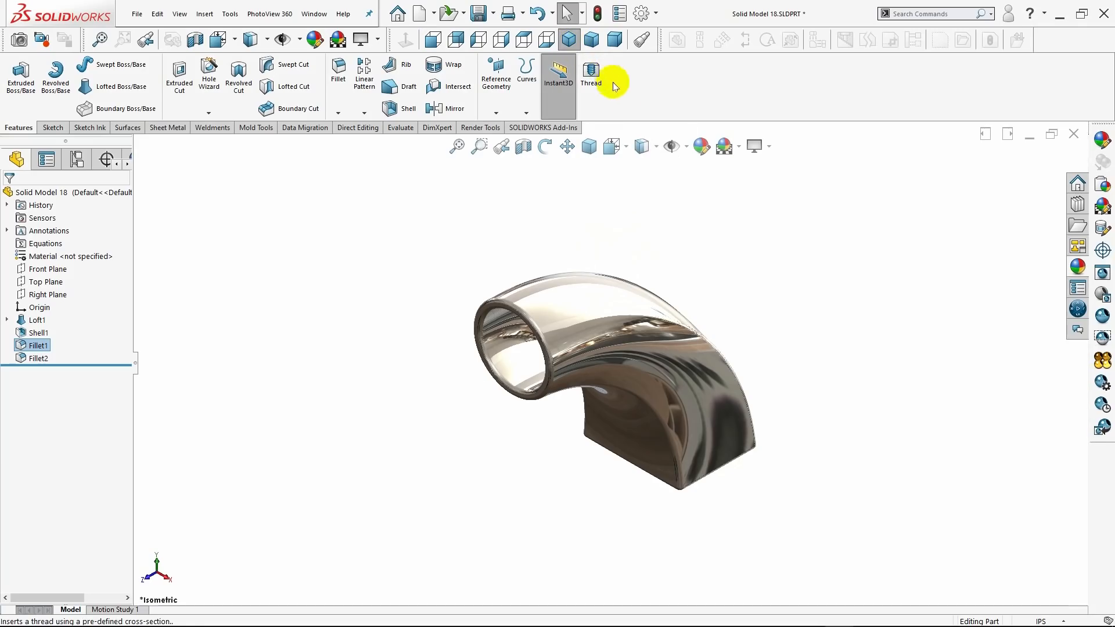
{"action": "left_click", "coordinate": [654, 150]}
{"action": "left_click", "coordinate": [648, 166]}
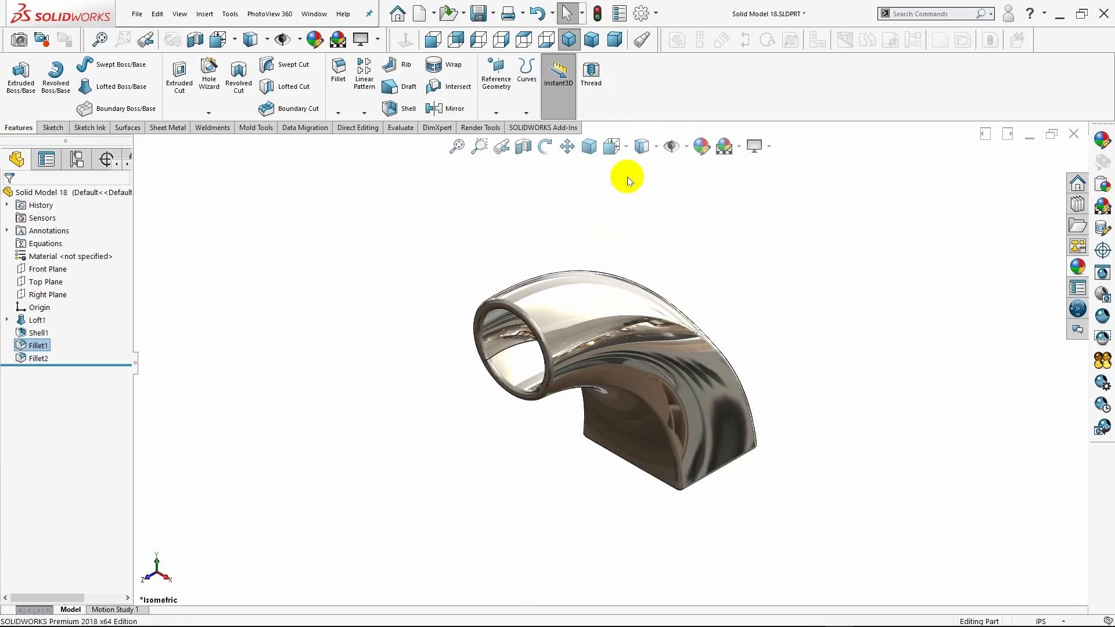
{"action": "middle_click_drag", "start_coordinate": [515, 206], "coordinate": [519, 124]}
{"action": "left_click", "coordinate": [569, 39]}
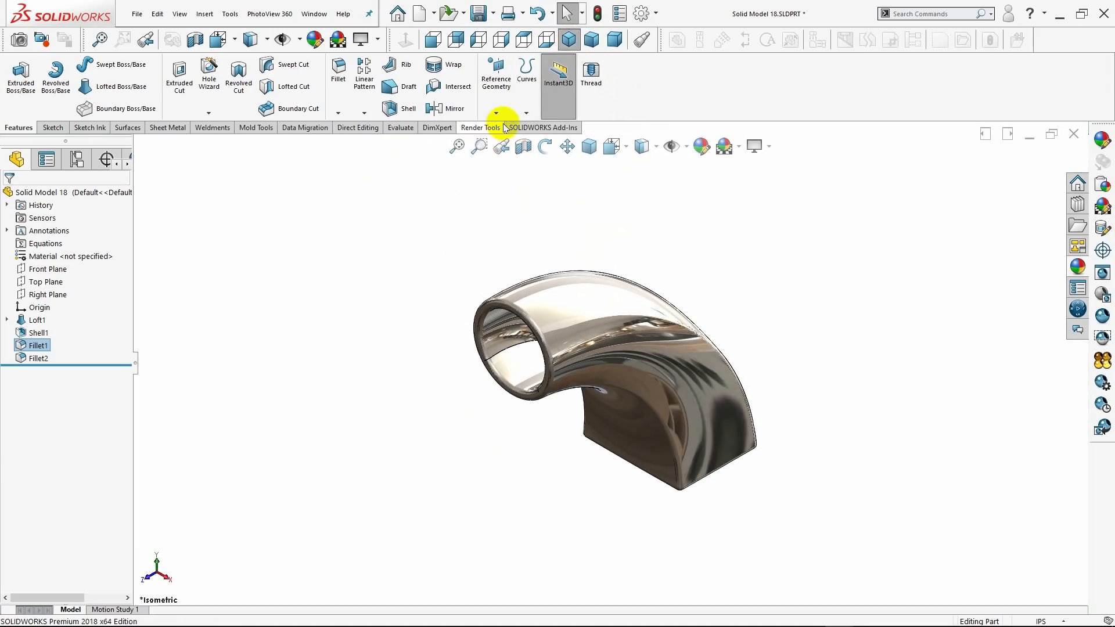
Create a planar section view through the bend on the Front Plane, offset about -0.09 in.
{"action": "left_click", "coordinate": [523, 146]}
{"action": "left_click", "coordinate": [476, 366]}
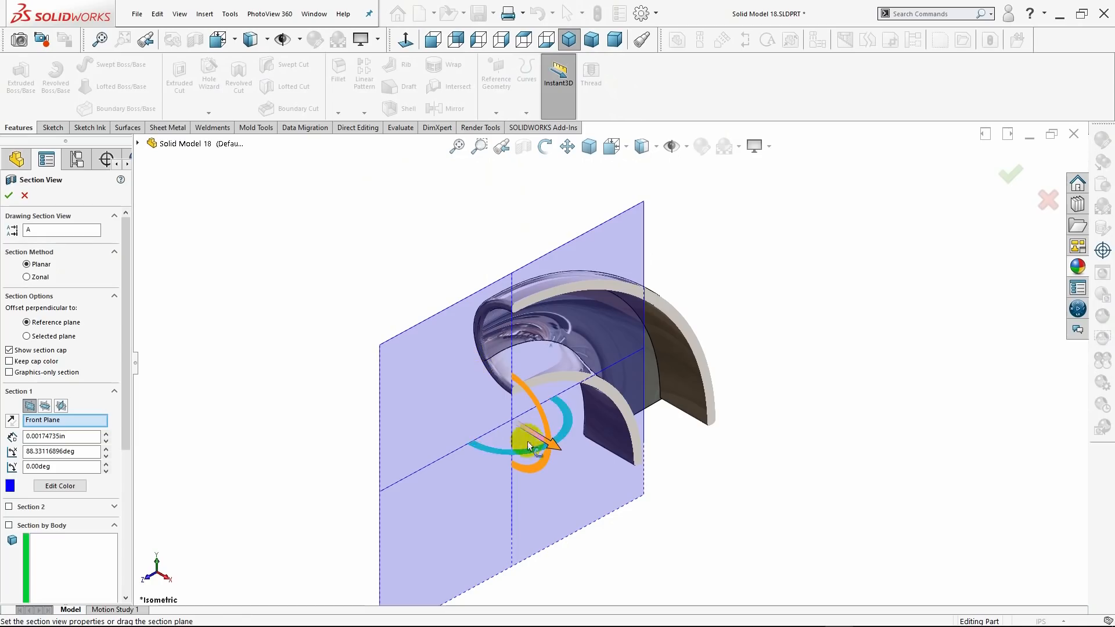
{"action": "mouse_move", "coordinate": [547, 446]}
{"action": "left_mouse_down"}
{"action": "mouse_move", "coordinate": [556, 453]}
{"action": "mouse_move", "coordinate": [543, 437]}
{"action": "left_mouse_up"}
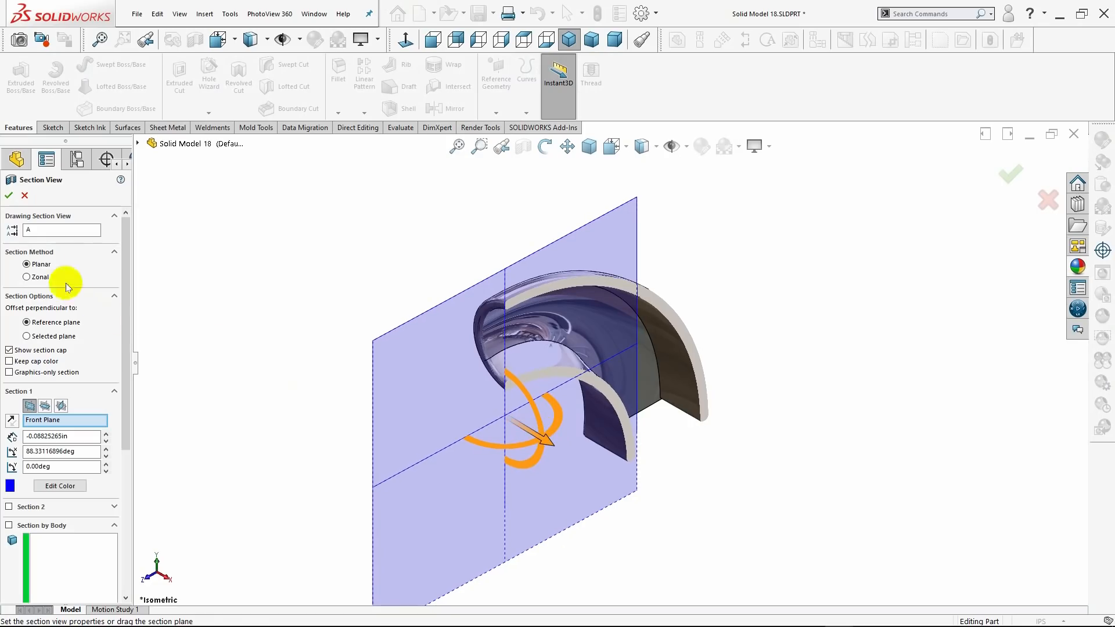
{"action": "left_click", "coordinate": [10, 196]}
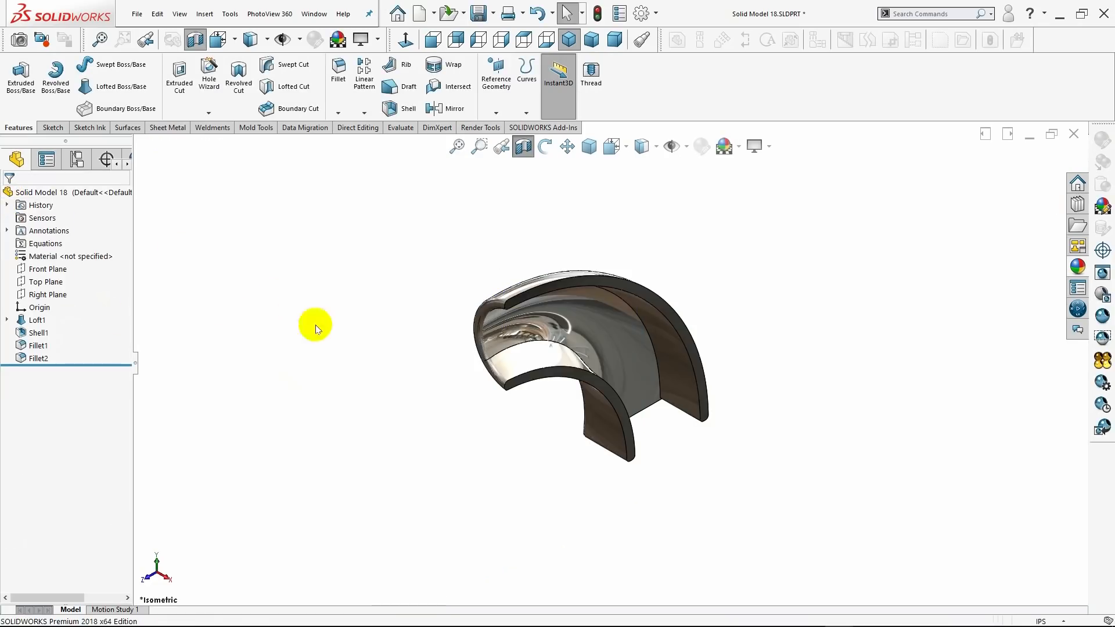
Examine the cut walls from the bottom, isometric and trimetric orientations, and turn off the section view.
{"action": "left_click_drag", "start_coordinate": [341, 342], "coordinate": [326, 316]}
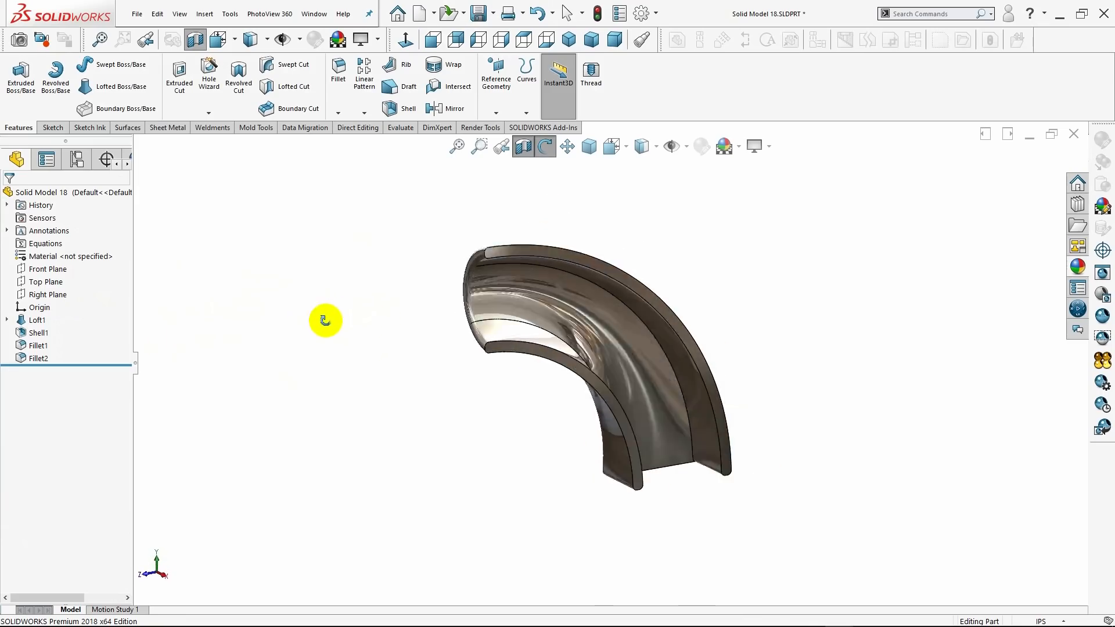
{"action": "key", "text": "Escape"}
{"action": "left_click", "coordinate": [558, 50]}
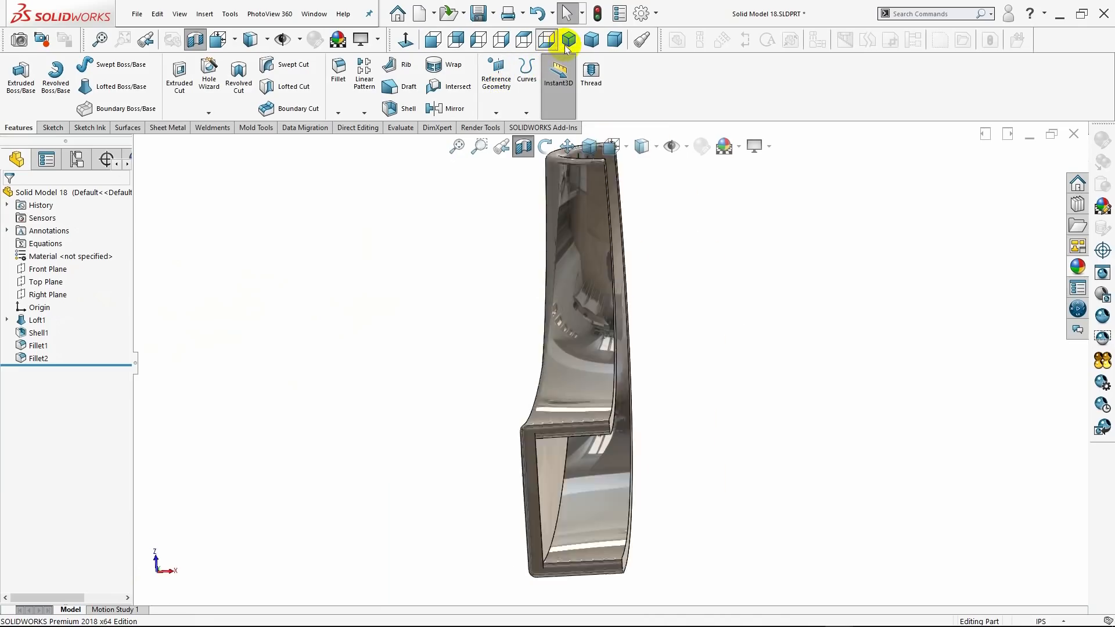
{"action": "left_click", "coordinate": [569, 43]}
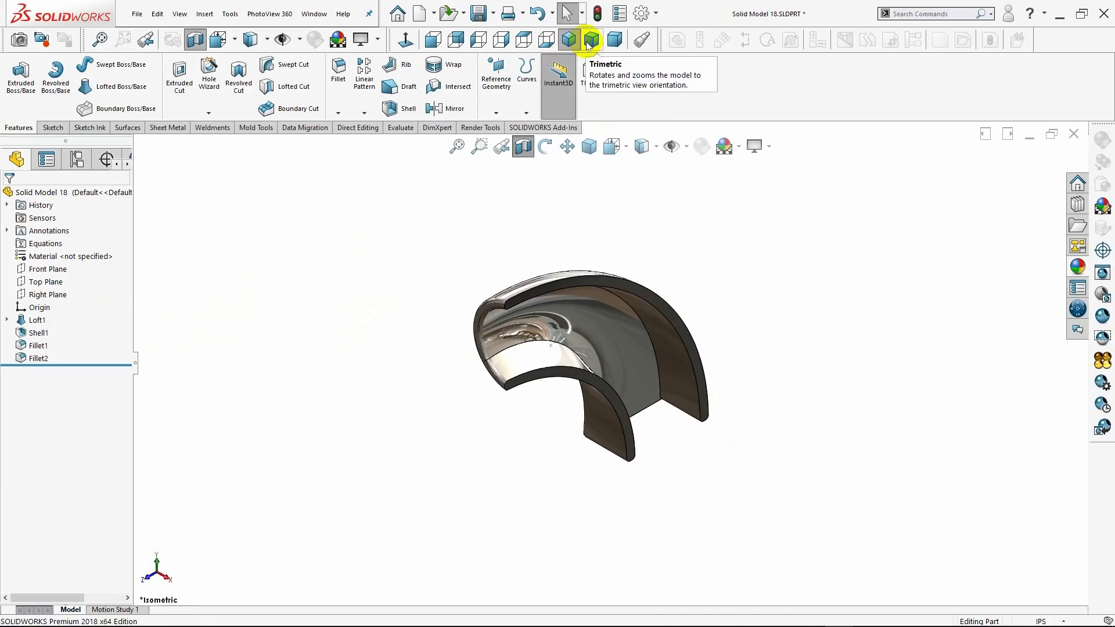
{"action": "left_click", "coordinate": [591, 39]}
{"action": "left_click", "coordinate": [611, 39]}
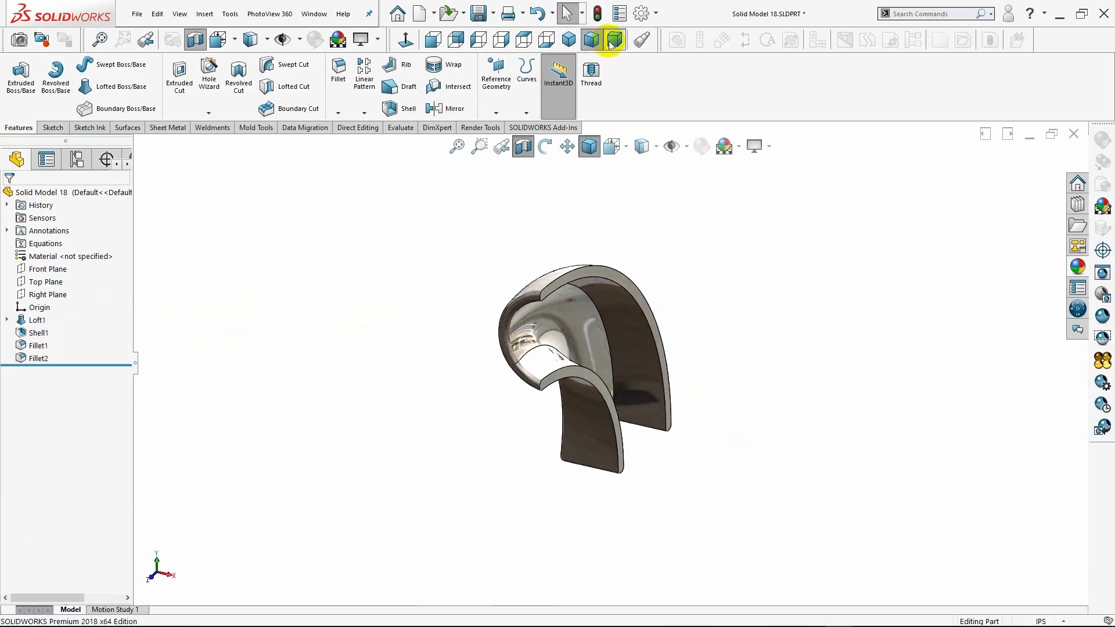
{"action": "left_click", "coordinate": [568, 41]}
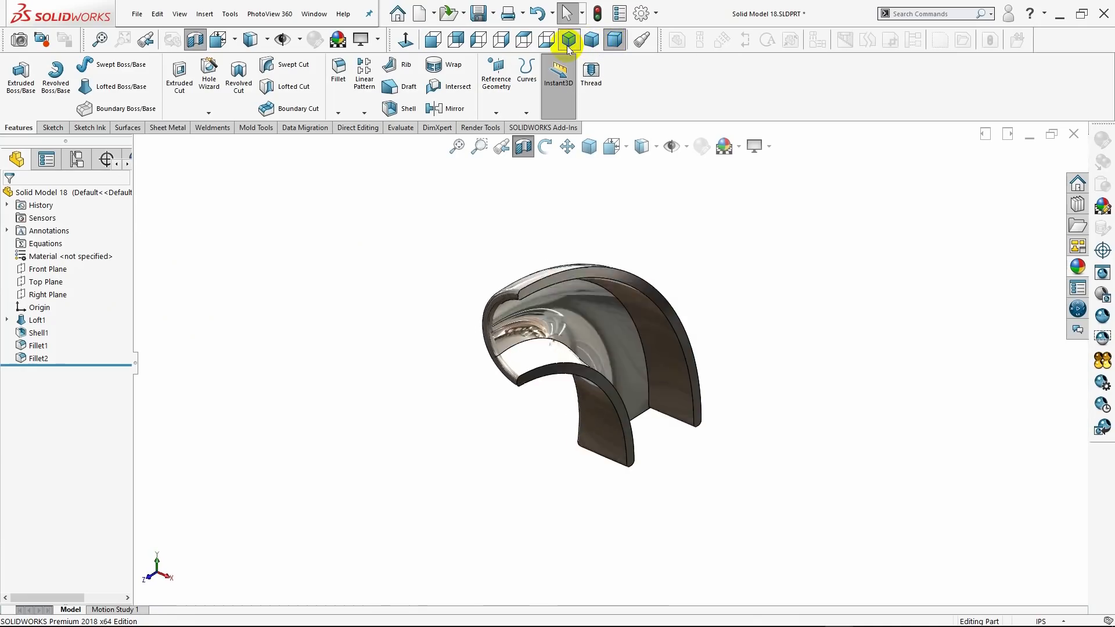
{"action": "left_click", "coordinate": [526, 149]}
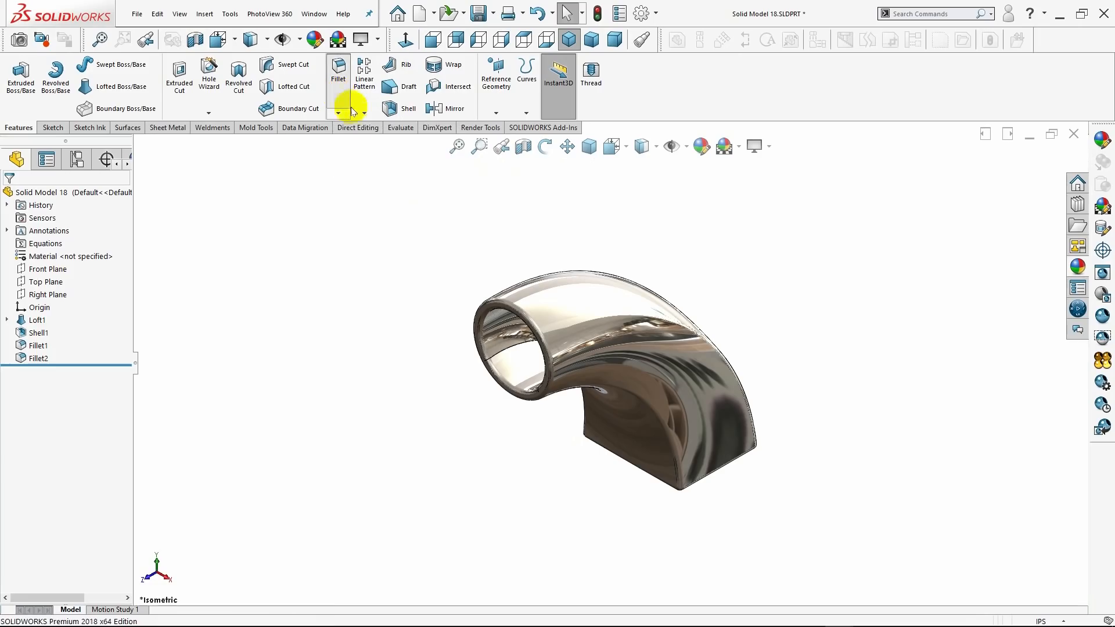
Fillet the four inner lengthwise edges of the shelled bend with a symmetric 0.04 in radius.
{"action": "left_click", "coordinate": [341, 87]}
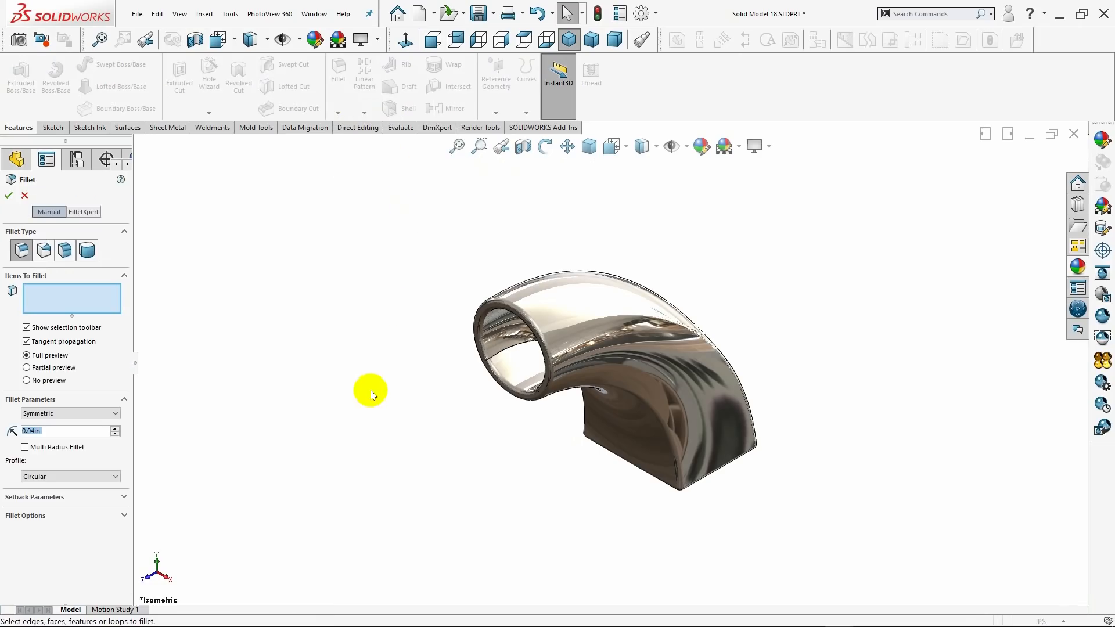
{"action": "left_click", "coordinate": [493, 357]}
{"action": "middle_click_drag", "start_coordinate": [445, 385], "coordinate": [730, 412]}
{"action": "left_click", "coordinate": [667, 396]}
{"action": "middle_click_drag", "start_coordinate": [667, 397], "coordinate": [520, 288]}
{"action": "left_click", "coordinate": [590, 265]}
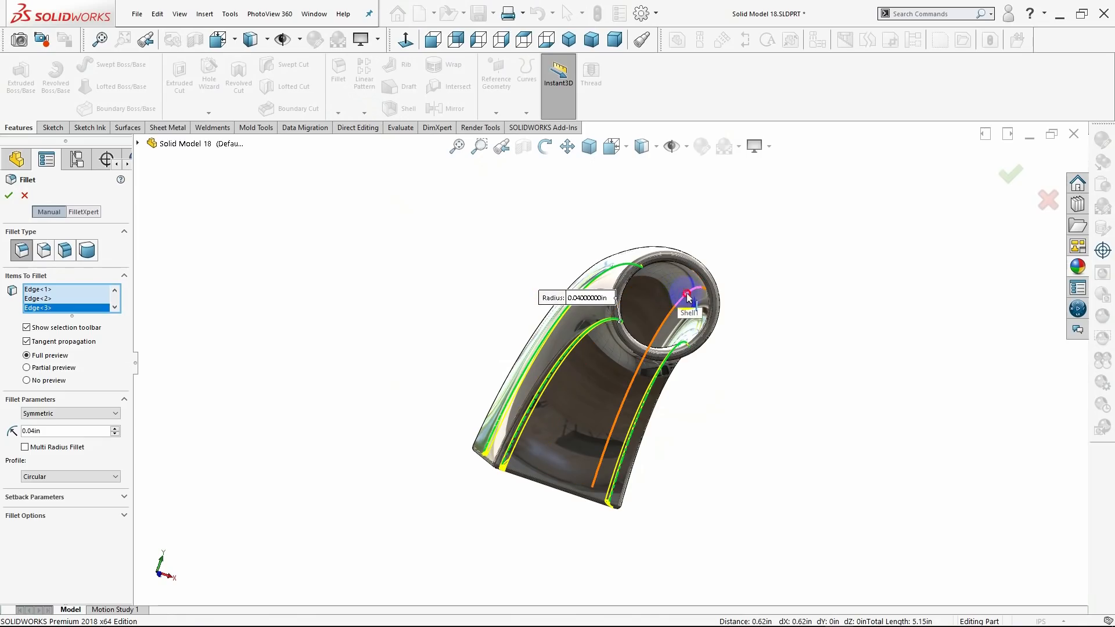
{"action": "left_click", "coordinate": [687, 298]}
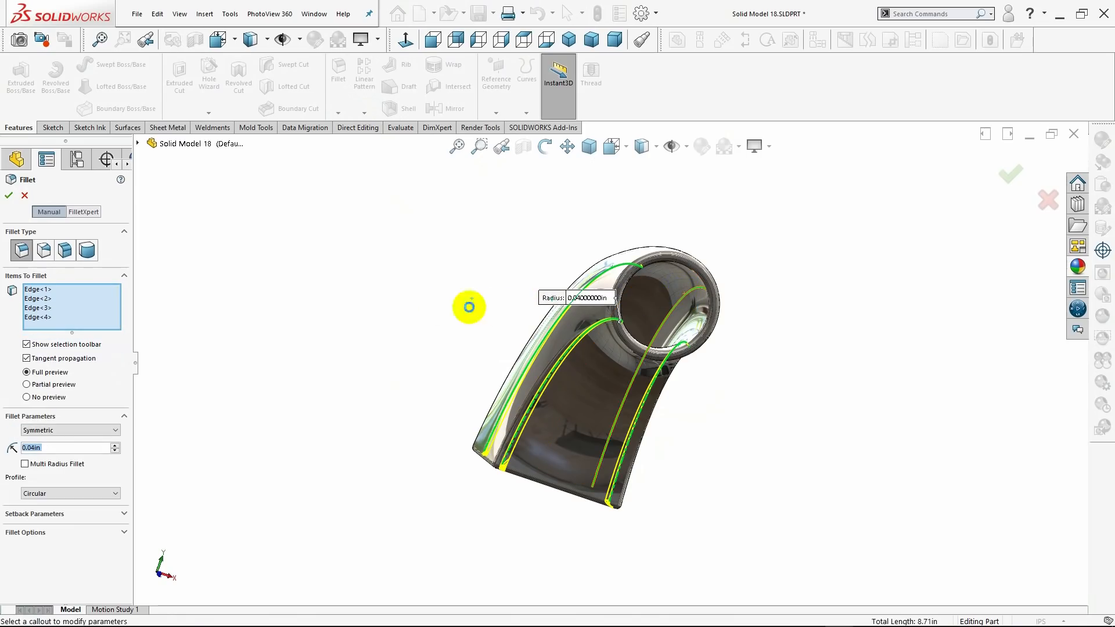
{"action": "left_click", "coordinate": [9, 195]}
{"action": "left_click", "coordinate": [332, 309]}
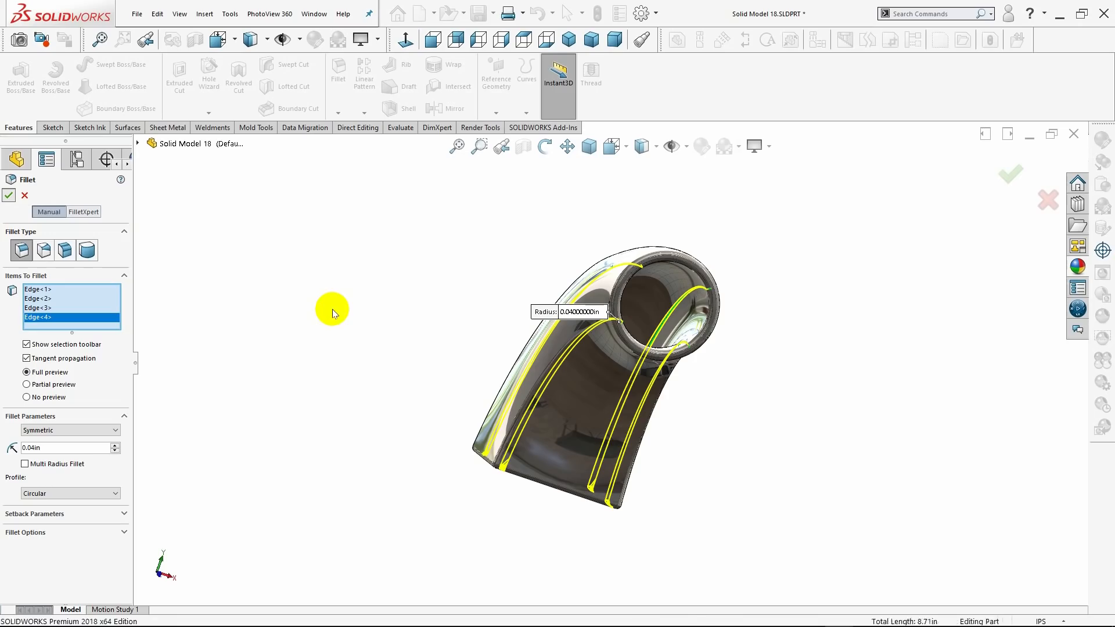
Check the part from the isometric, trimetric and dimetric orientations, and set the display style to shaded without edges in isometric view.
{"action": "middle_click_drag", "start_coordinate": [386, 316], "coordinate": [354, 261]}
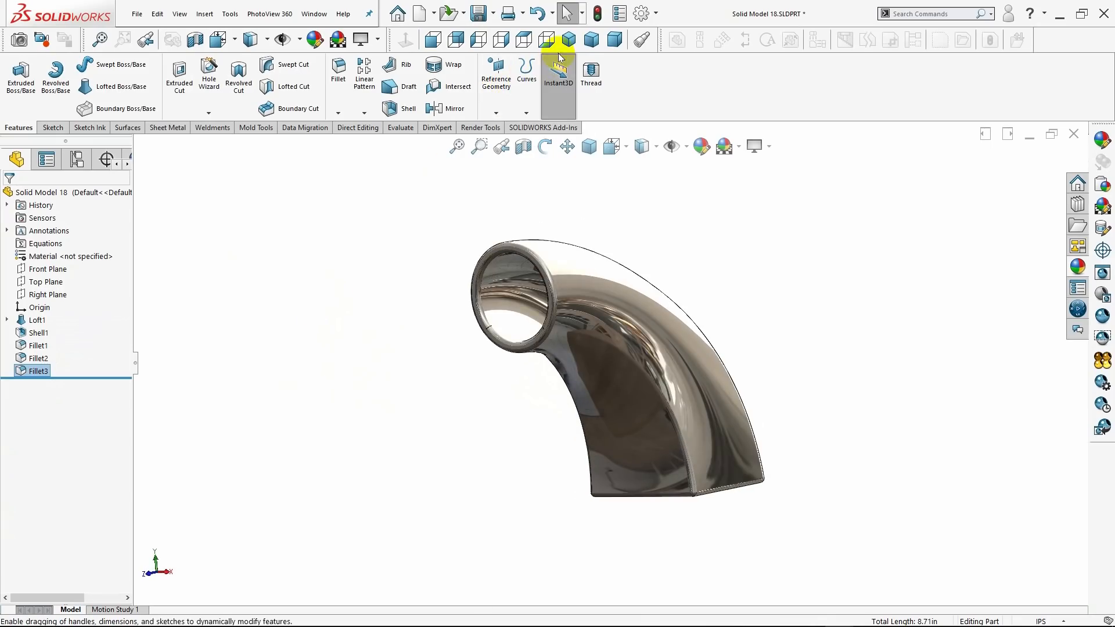
{"action": "left_click", "coordinate": [569, 39]}
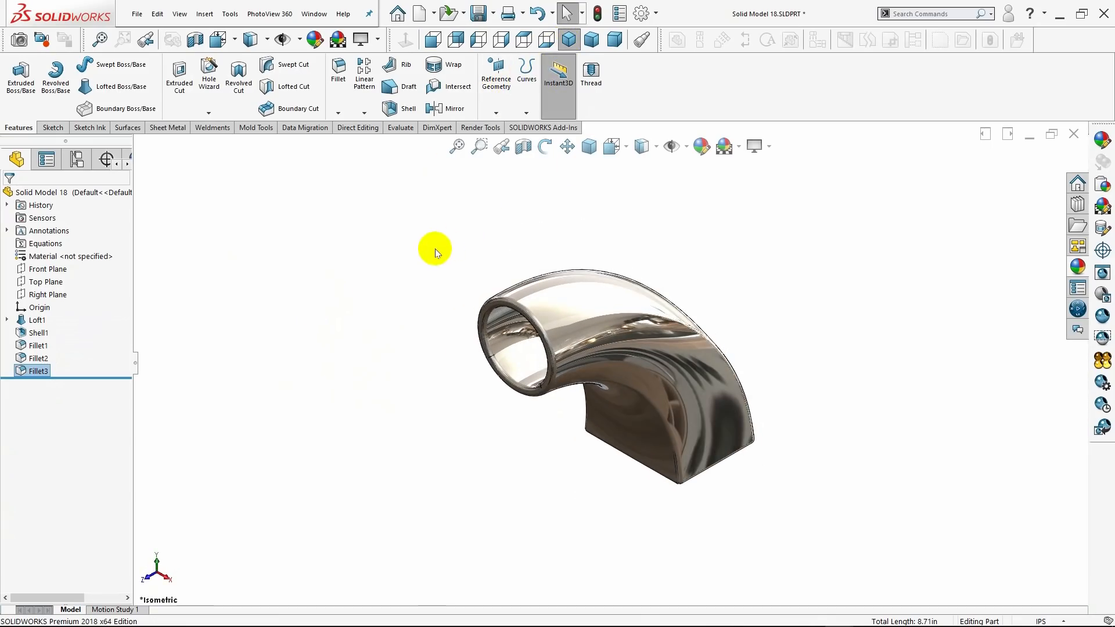
{"action": "left_click", "coordinate": [592, 47]}
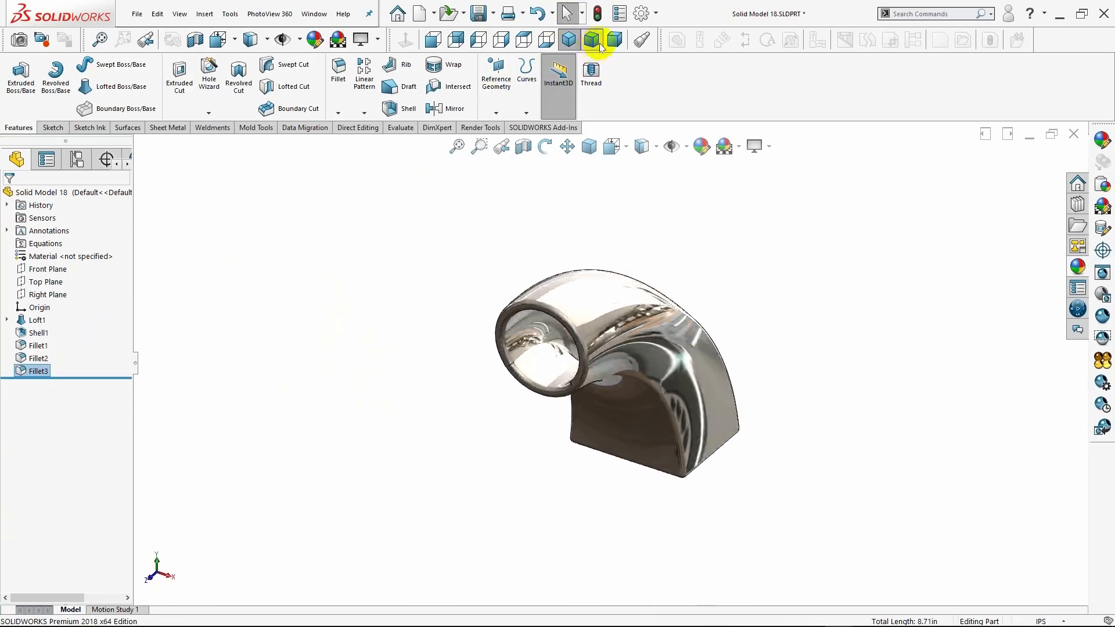
{"action": "left_click", "coordinate": [615, 42]}
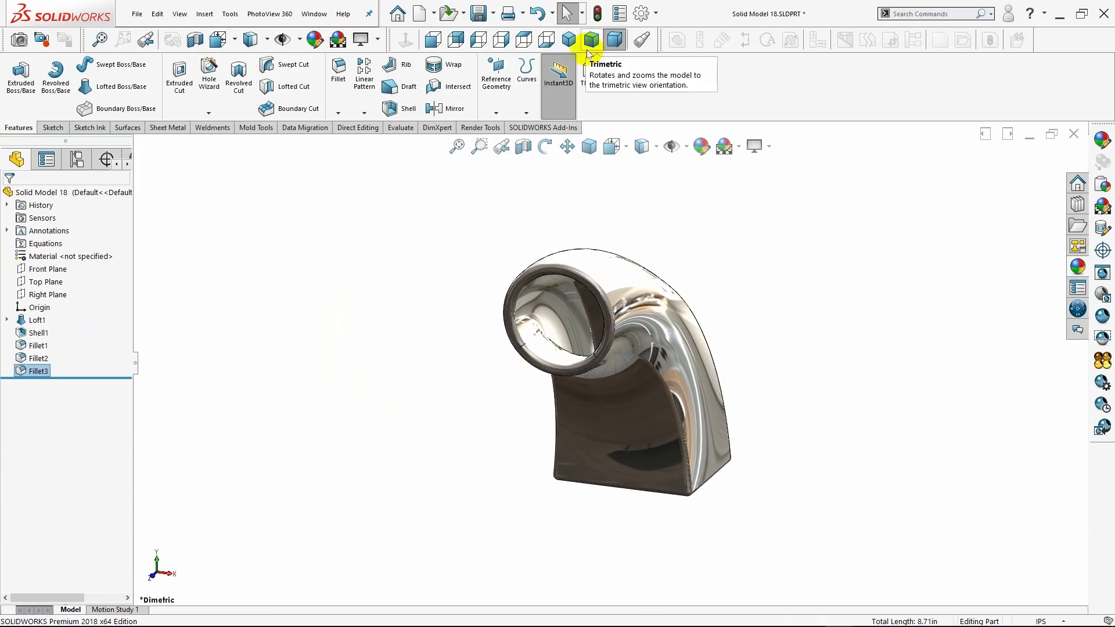
{"action": "left_click", "coordinate": [569, 46]}
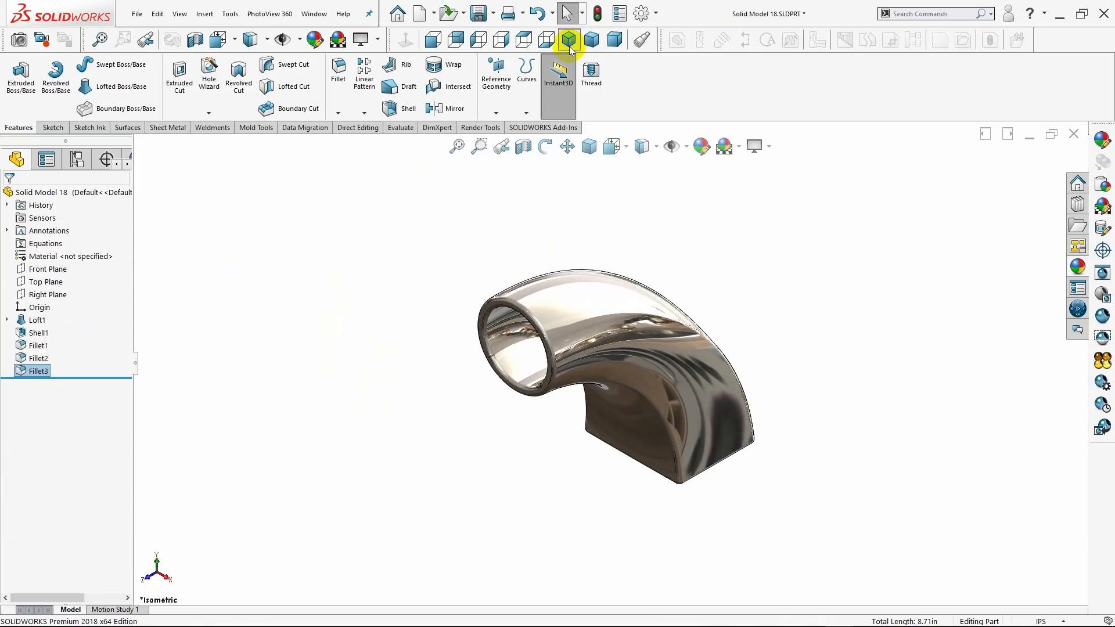
{"action": "left_click", "coordinate": [654, 146]}
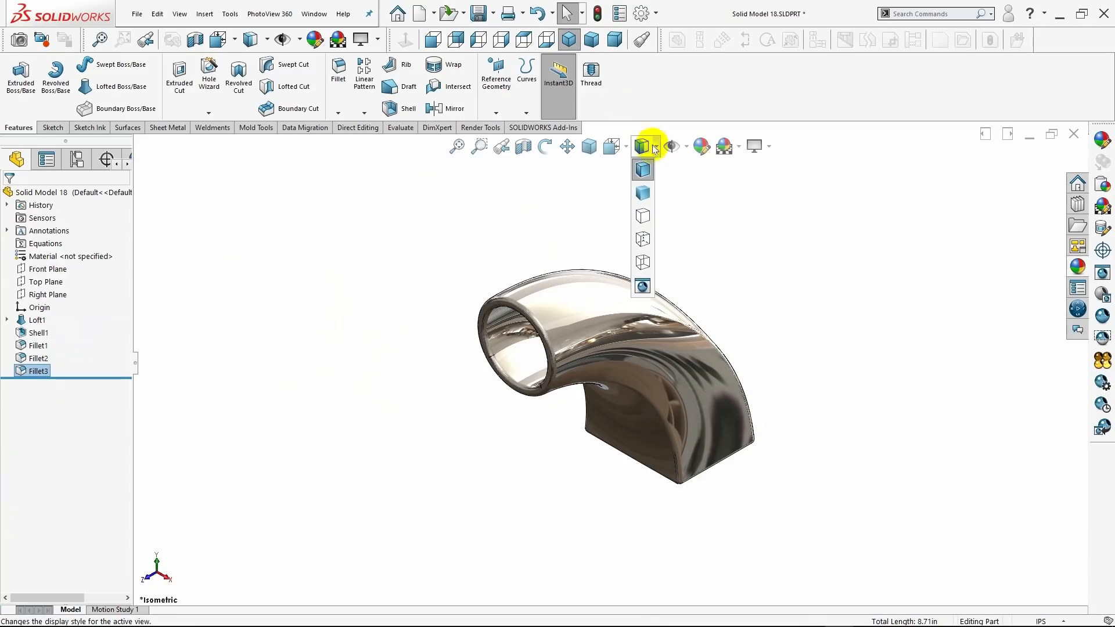
{"action": "left_click", "coordinate": [645, 193]}
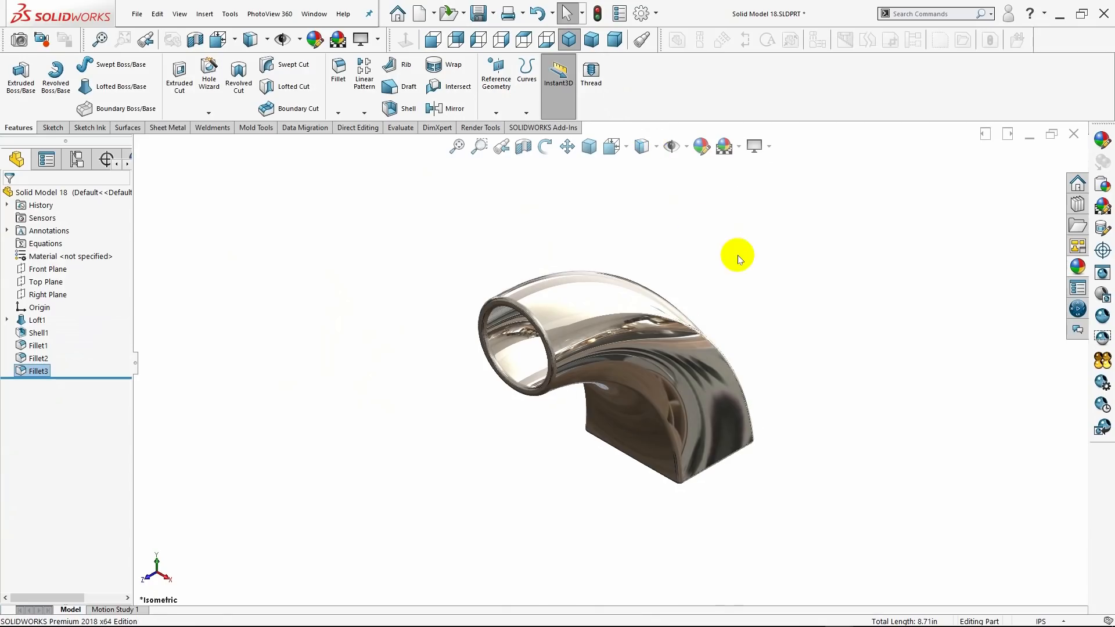